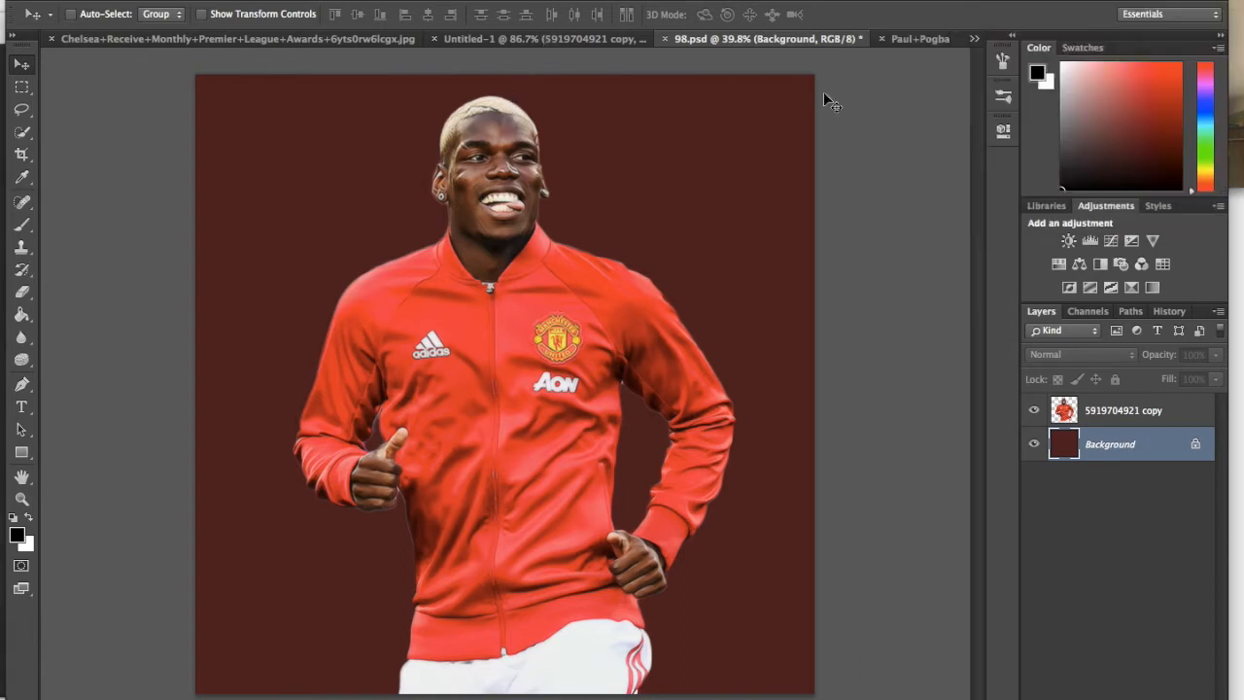
left_click(1106, 688)
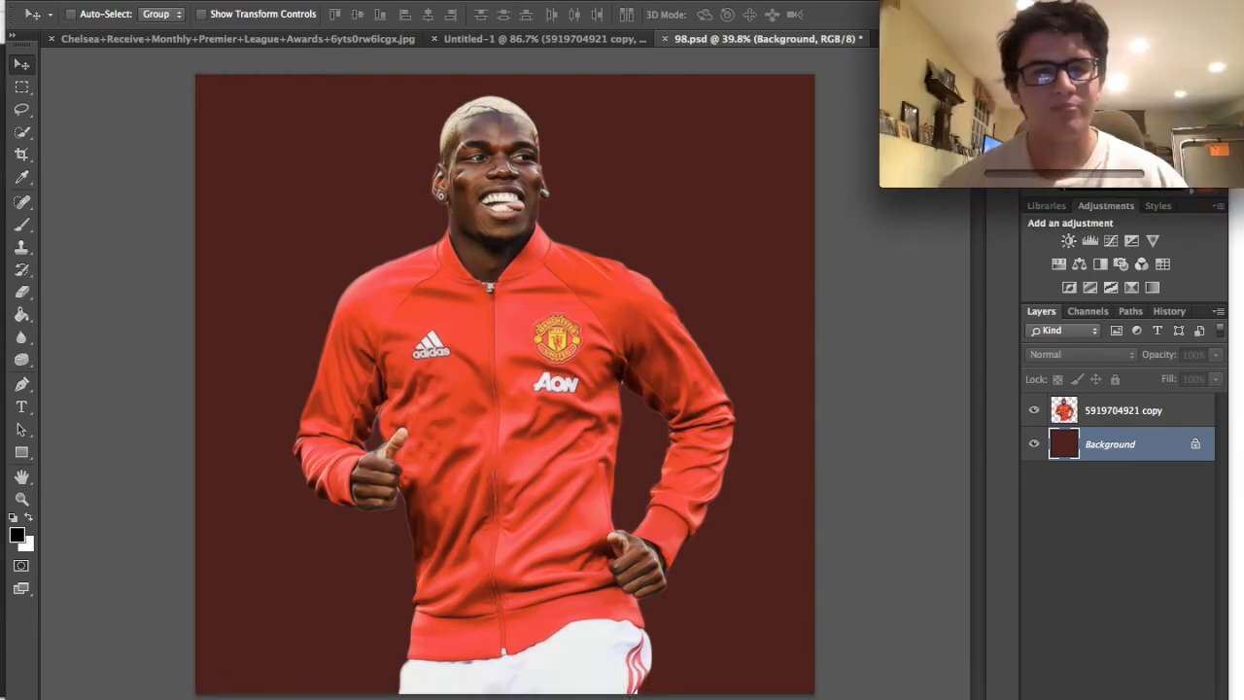
left_click(216, 0)
left_click(270, 4)
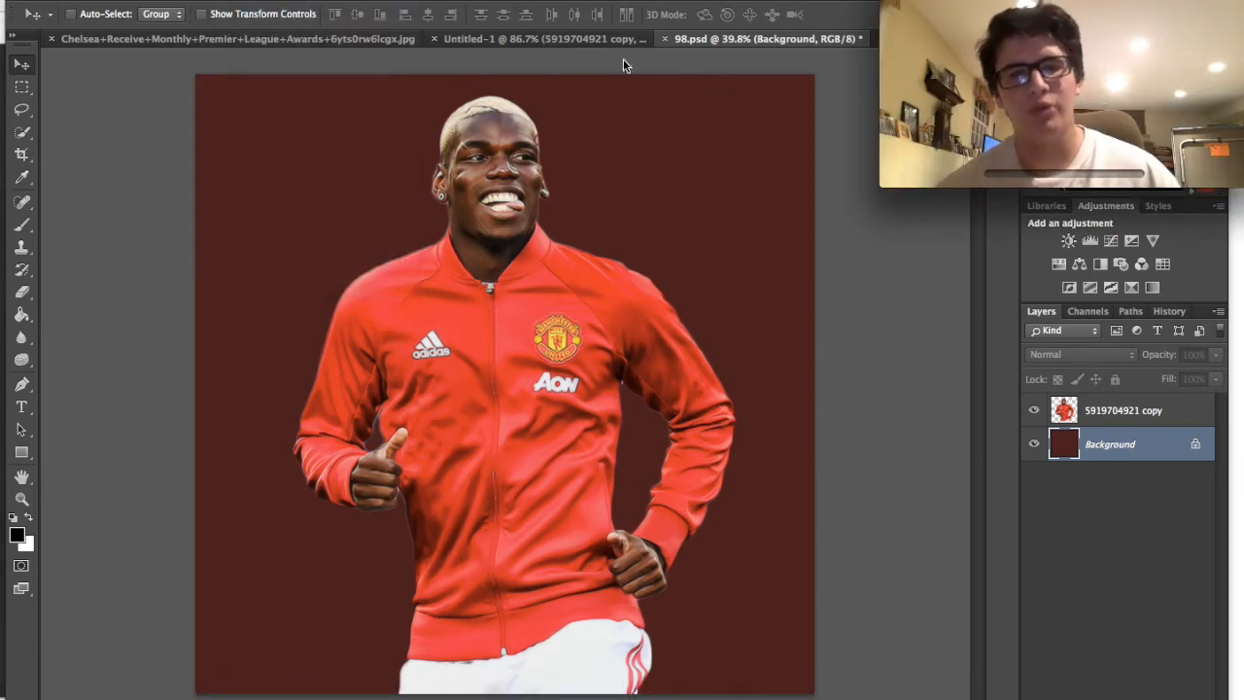
- Review the player cut-outs in Untitled-1 and 98.psd, and inspect the isolated Juventus shirt by toggling the photo's Background visibility
left_click(606, 39)
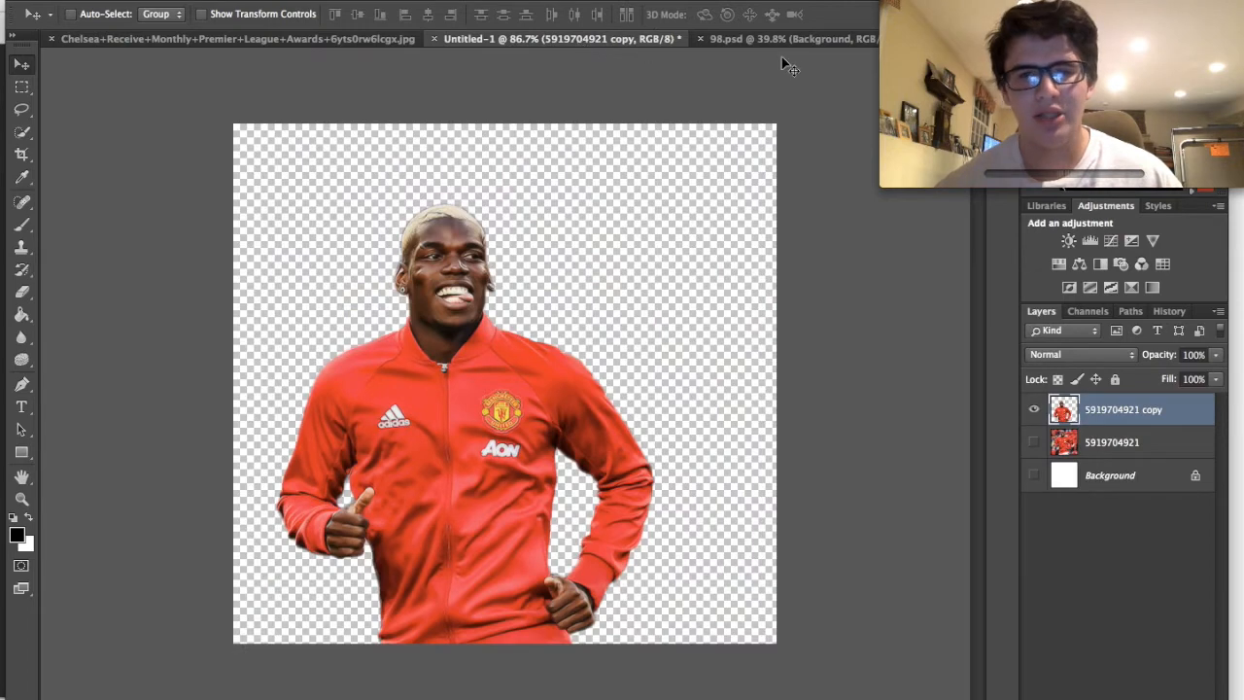
left_click(785, 39)
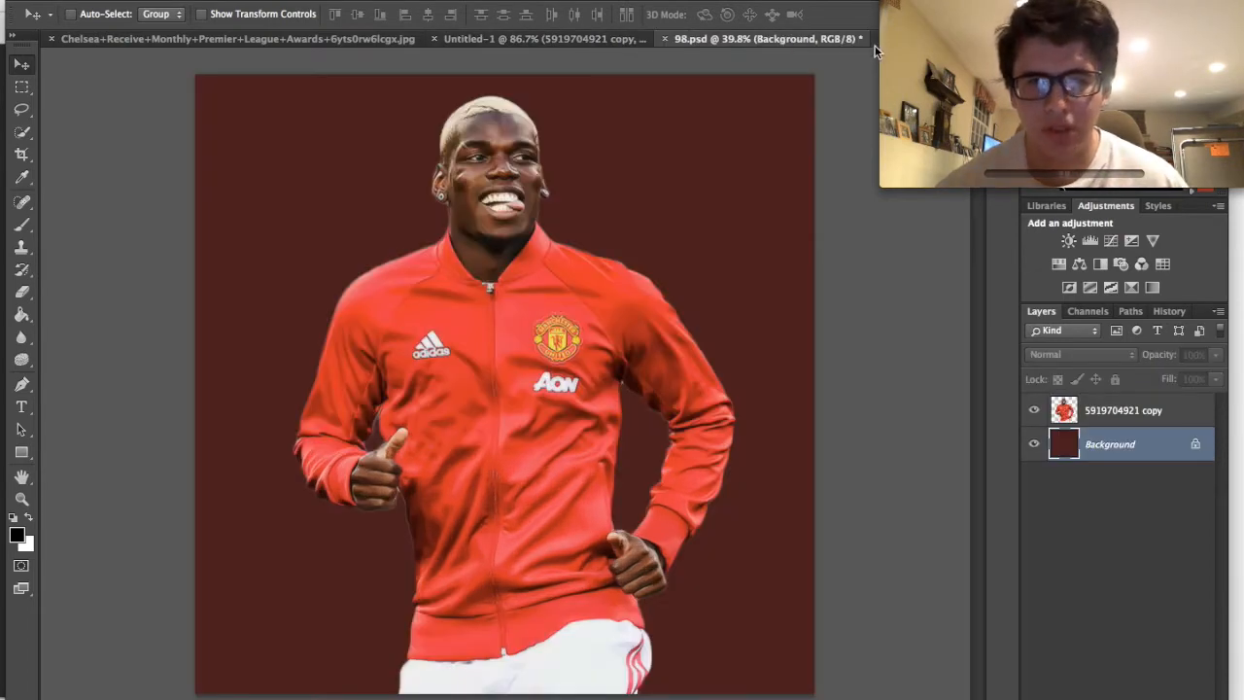
left_click(874, 45)
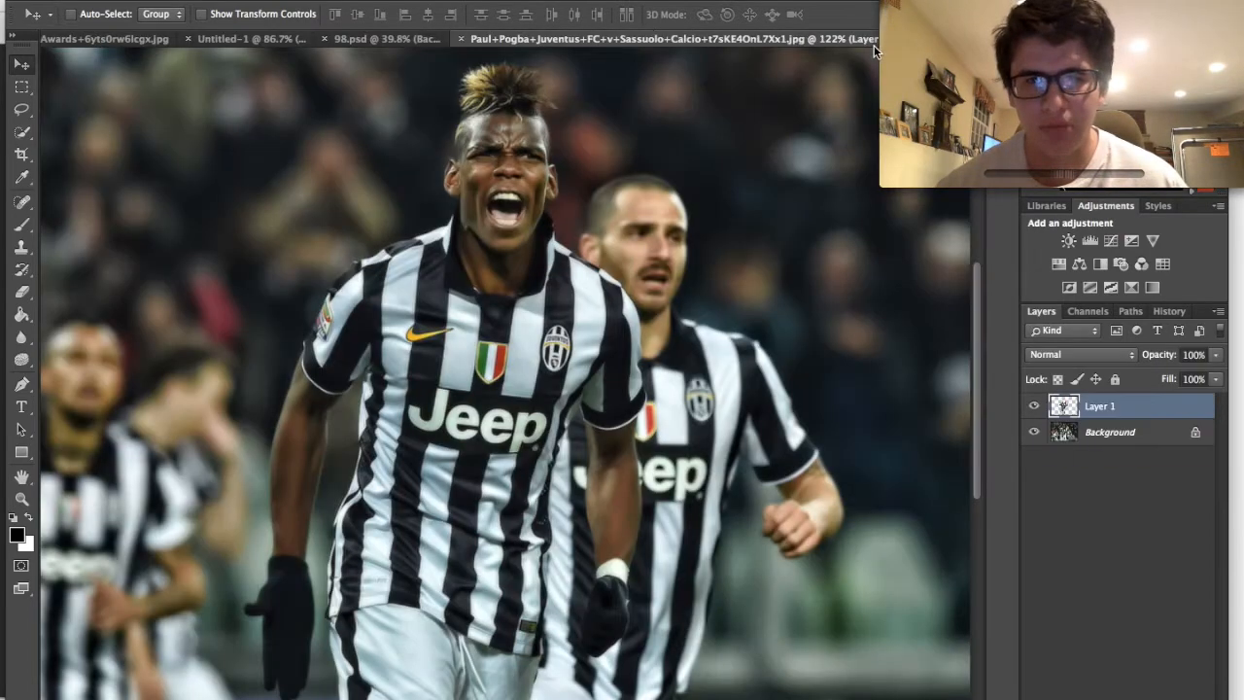
left_click(1034, 432)
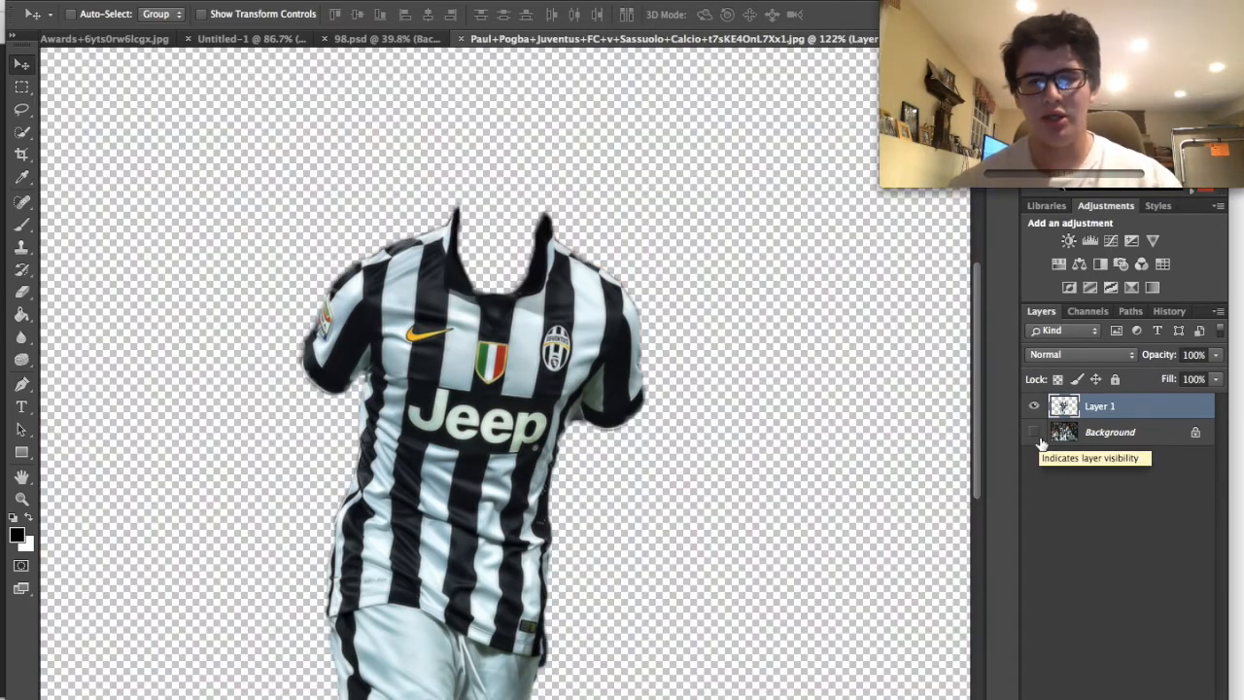
left_click(1035, 432)
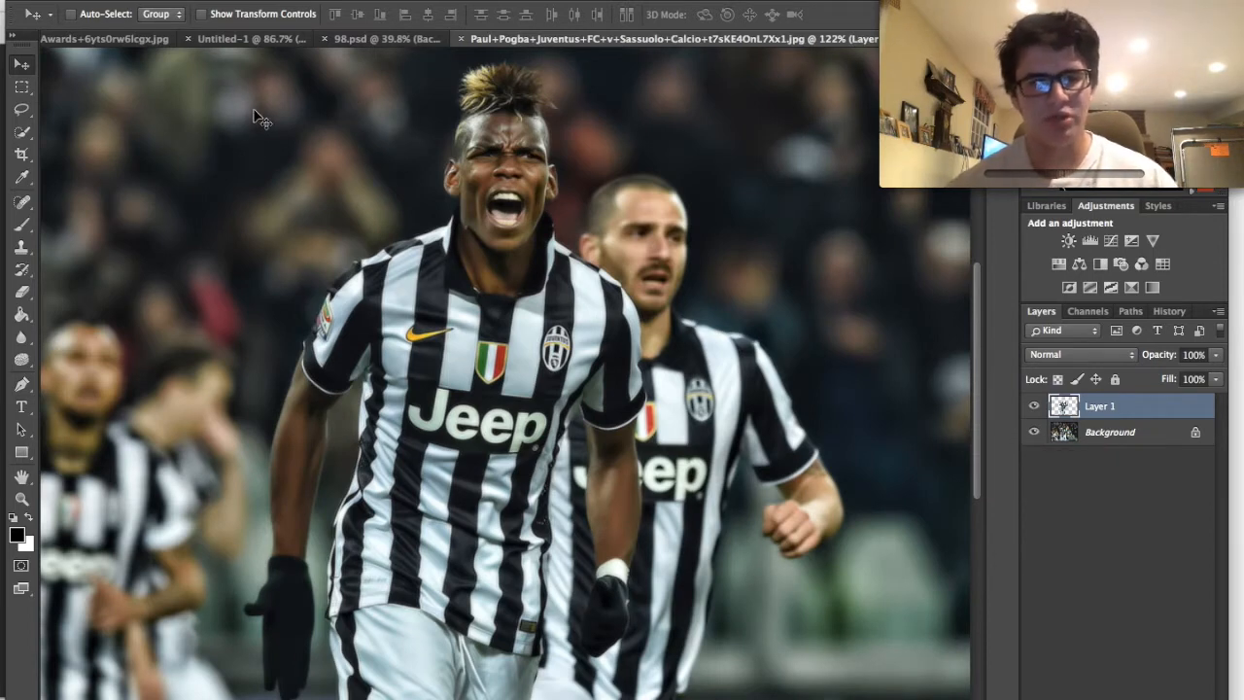
- Bring the cut-out Juventus shirt from its photo into 98.psd and place its layer above the red-jacket player
left_click(22, 132)
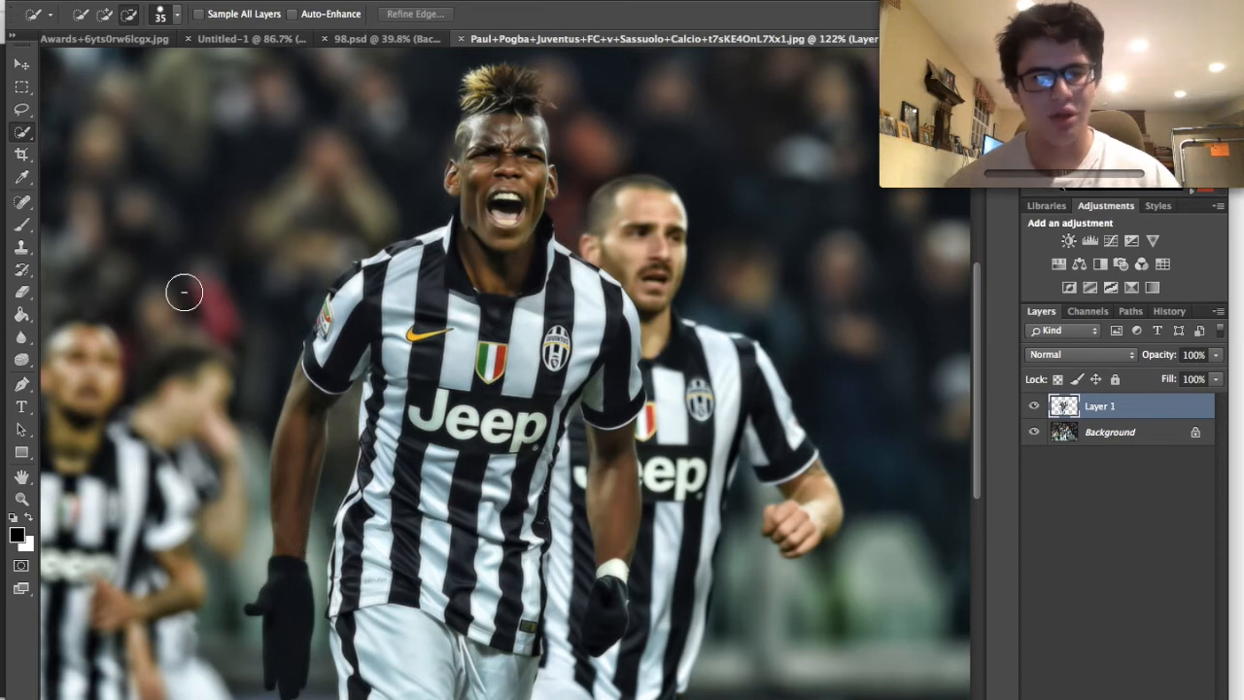
left_click(20, 61)
left_click_drag(566, 284, 525, 312)
left_click_drag(1104, 461, 1096, 399)
left_click_drag(542, 315, 861, 247)
- Free-transform the shirt, scaling it to about 309% and positioning it over the player's torso
key("ctrl+t")
left_click_drag(666, 287, 620, 379)
left_click_drag(684, 224, 701, 271)
key("super+z")
left_click_drag(600, 327, 605, 295)
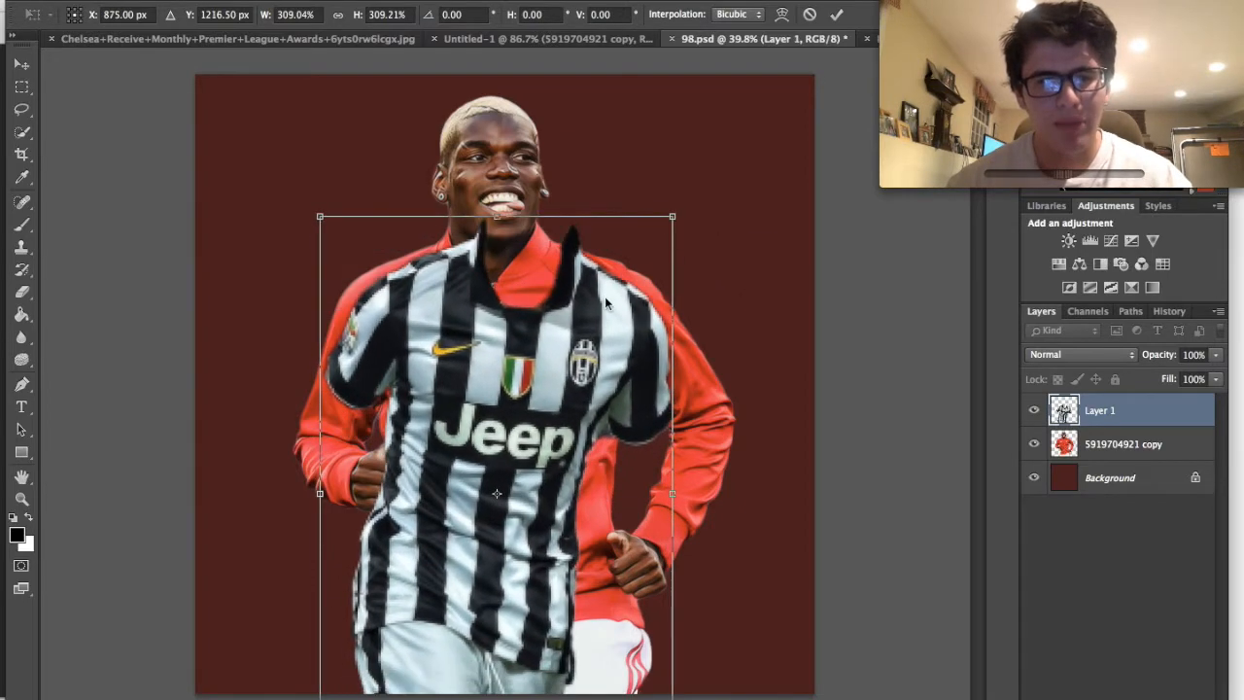
- Rotate the shirt slightly counterclockwise, shift it up to align its collar and shoulders with the jacket, and apply the transform
left_click_drag(603, 135, 585, 126)
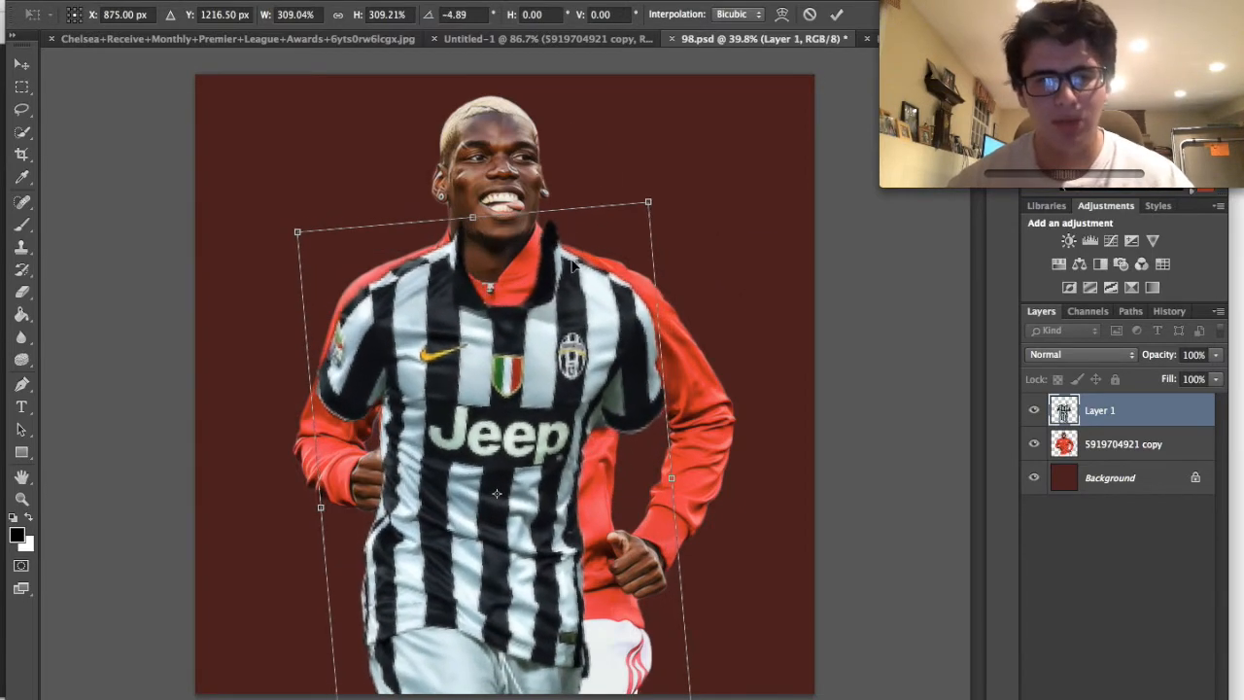
left_click_drag(574, 268, 574, 258)
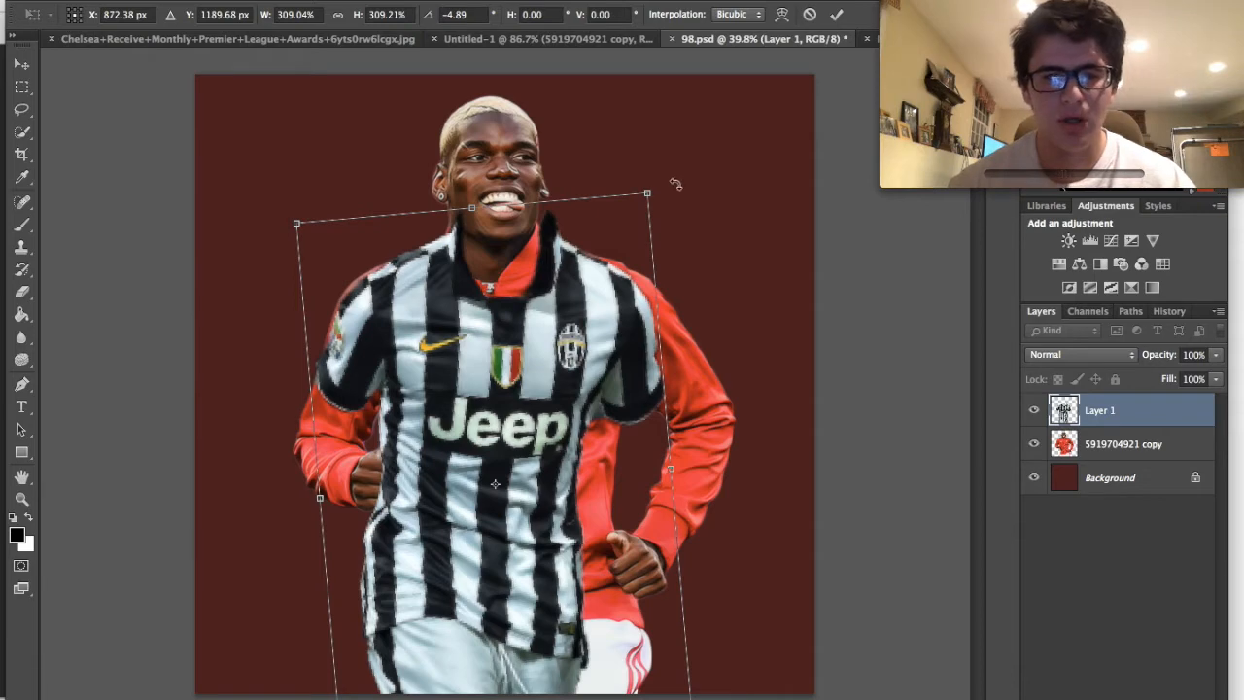
left_click_drag(723, 172, 706, 153)
left_click_drag(597, 264, 605, 257)
key("Return")
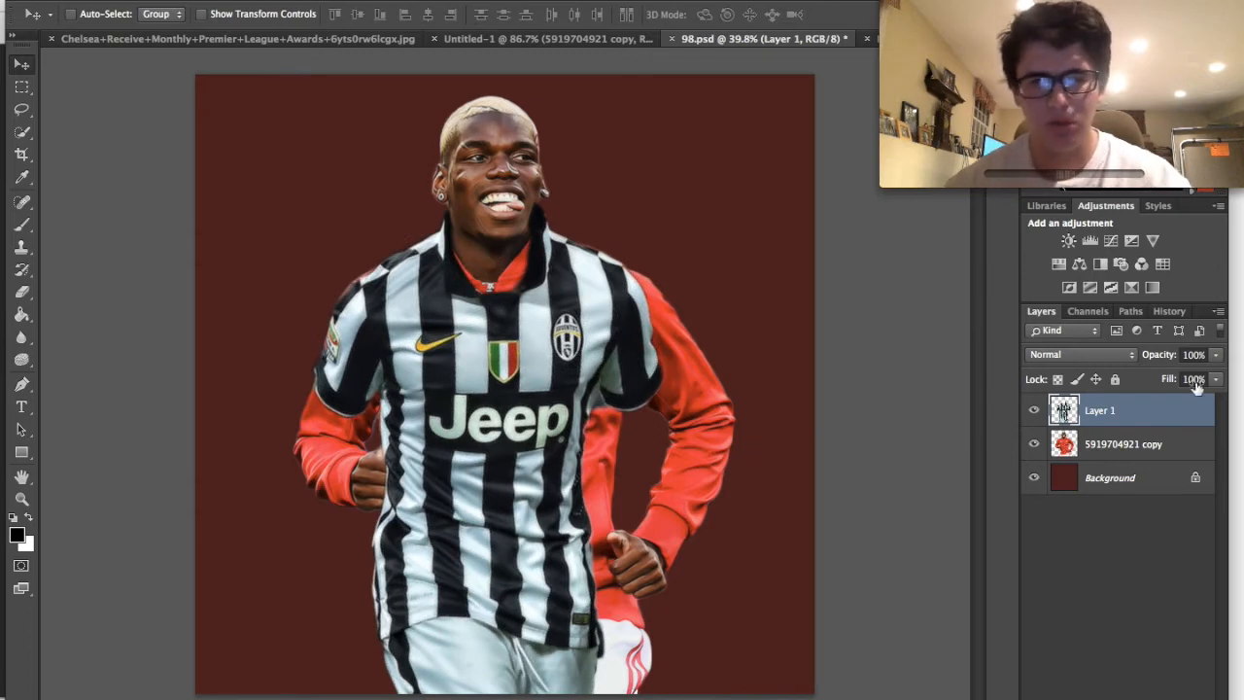
- Compare the shirt with the jacket beneath by toggling Layer 1's visibility, then lowering its opacity and restoring it to 100%
left_click(1035, 410)
left_click(1034, 410)
left_click(1034, 410)
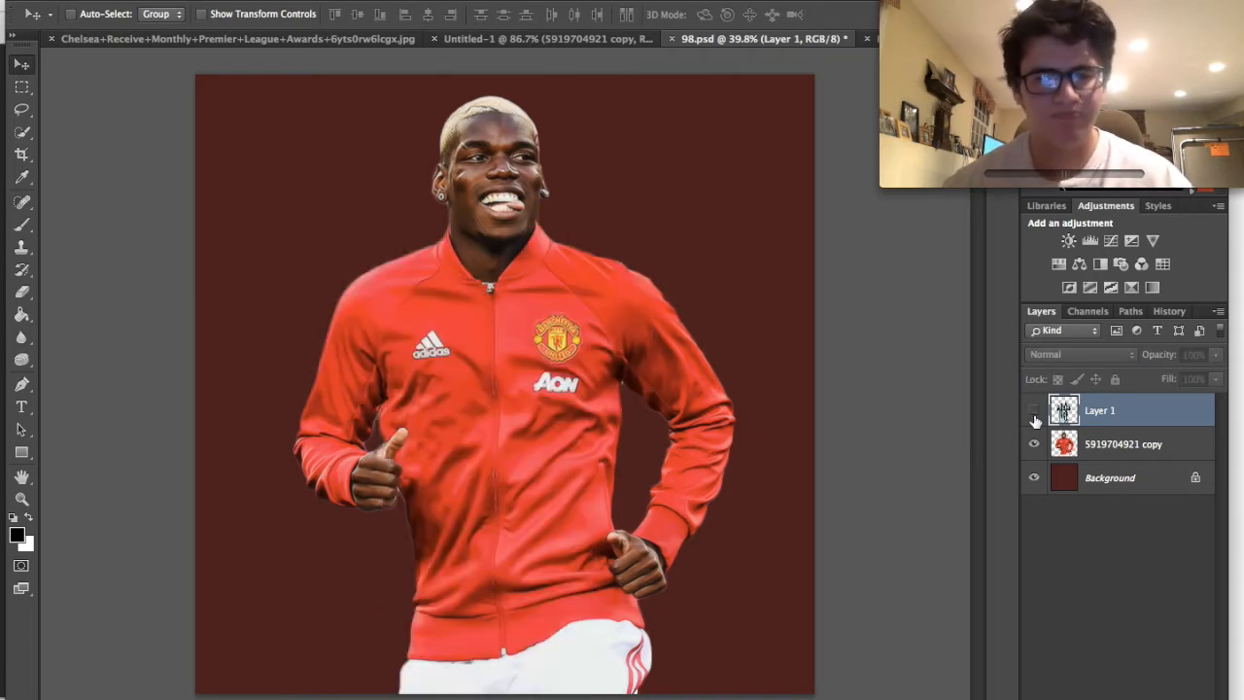
left_click(1034, 410)
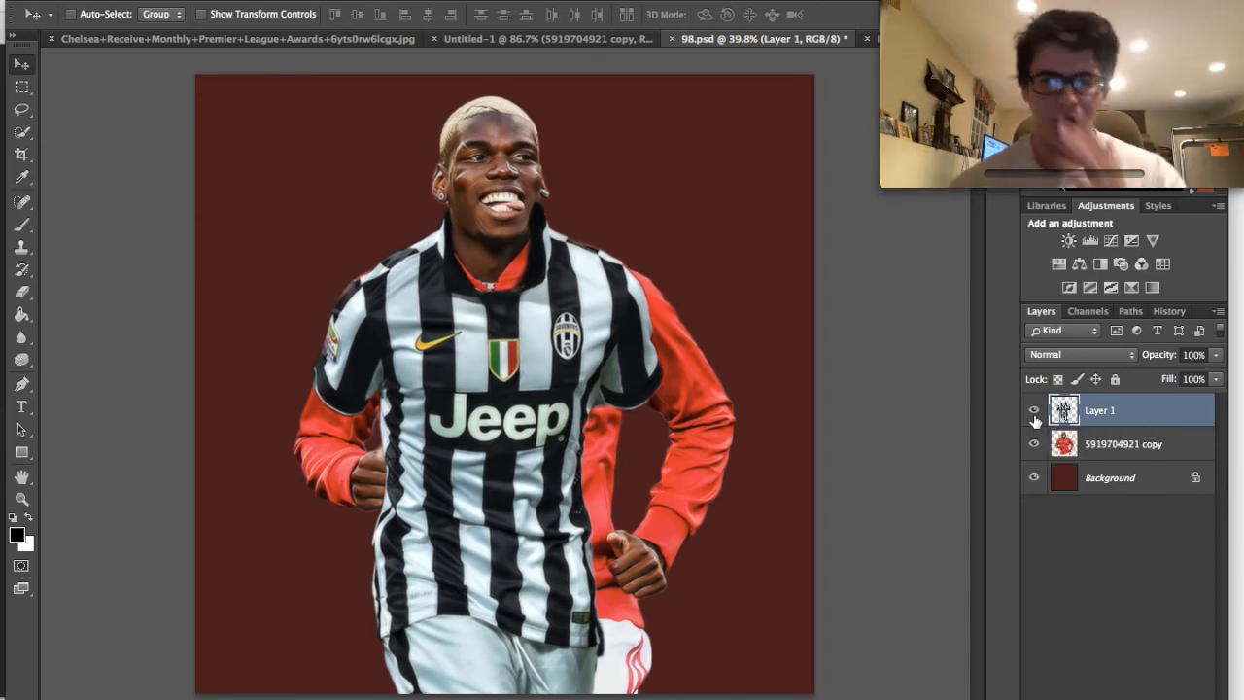
left_click(1034, 412)
left_click(1039, 410)
left_click(1215, 355)
left_click_drag(1217, 372, 1174, 375)
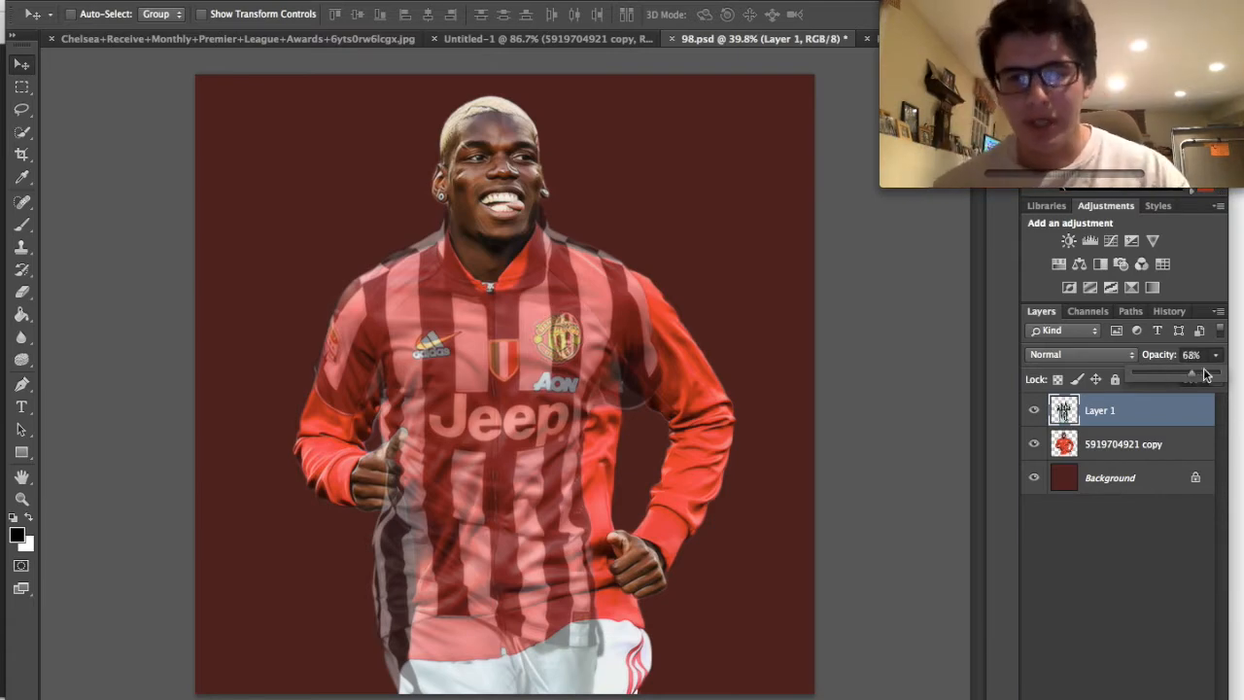
left_click_drag(1188, 375, 1219, 374)
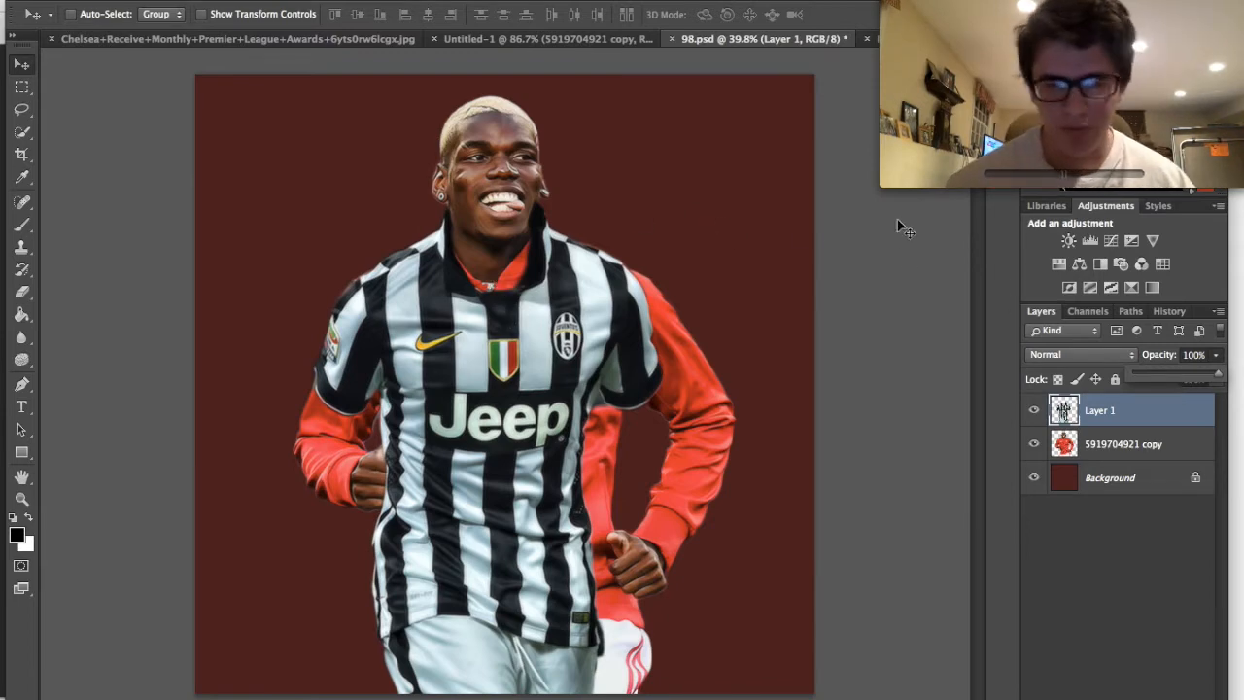
- Add a layer mask to Layer 1 and fill it with black to hide the shirt
left_click(1105, 696)
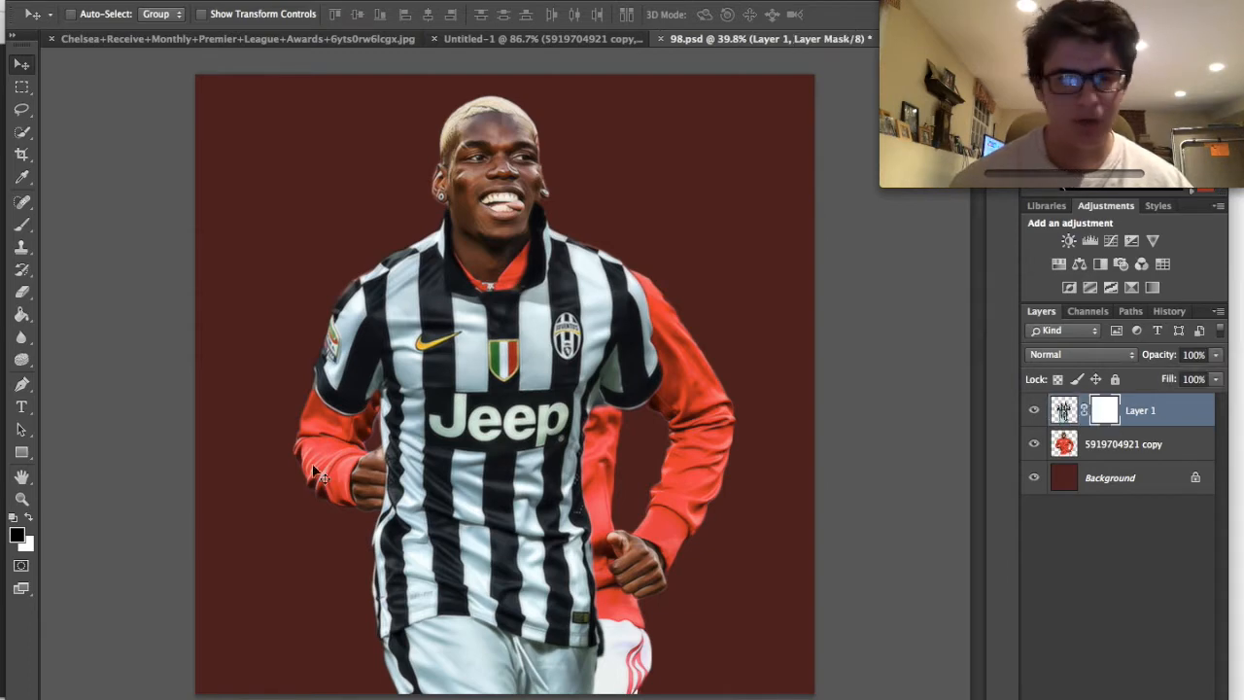
left_click(23, 314)
left_click(438, 346)
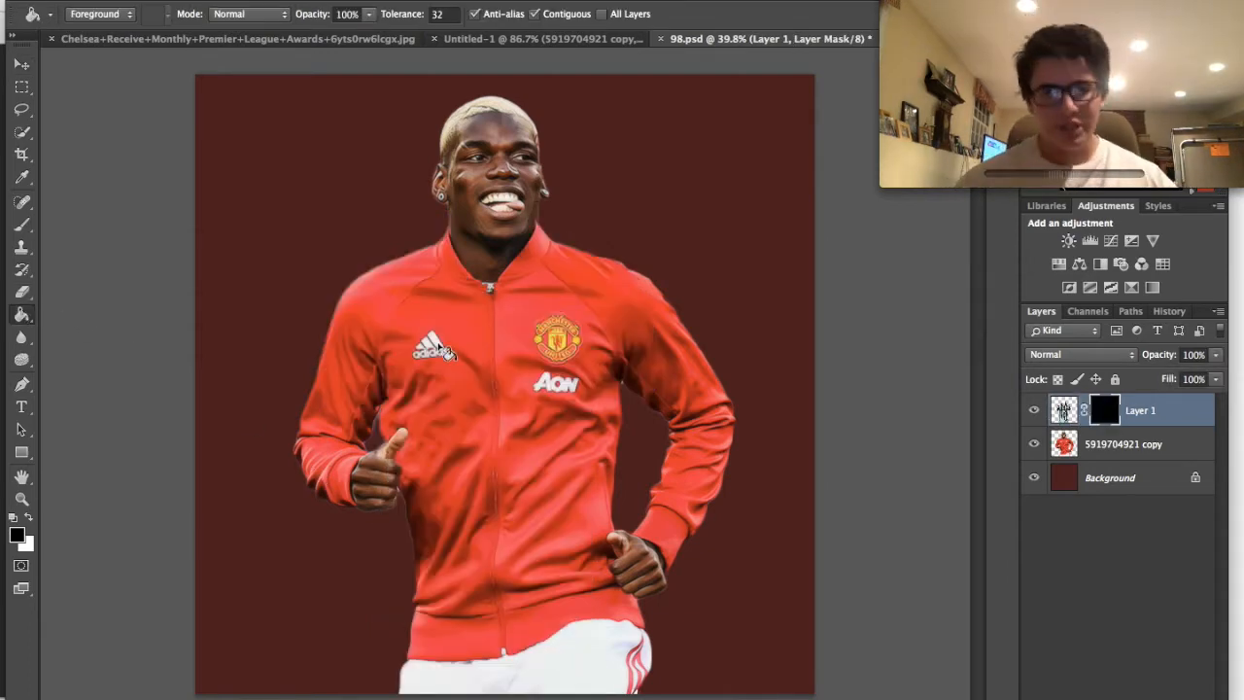
- Set up the Brush tool with a white foreground and the rough textured 1810 px brush tip
left_click(21, 225)
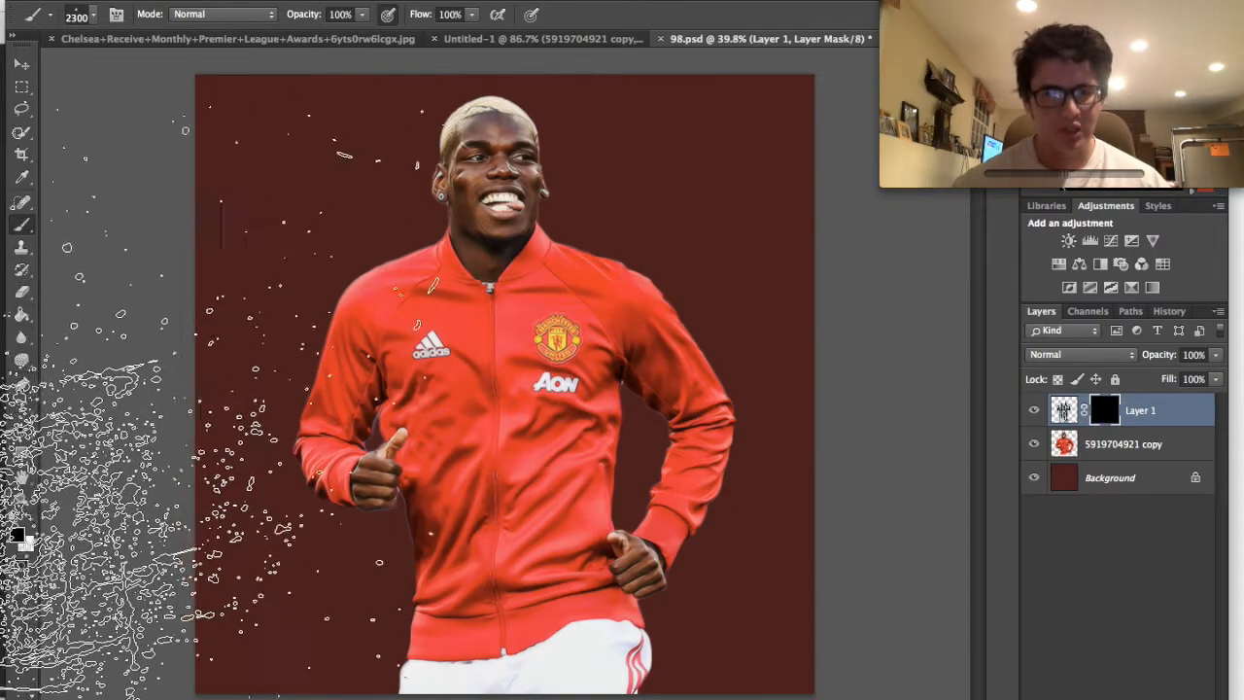
left_click(29, 517)
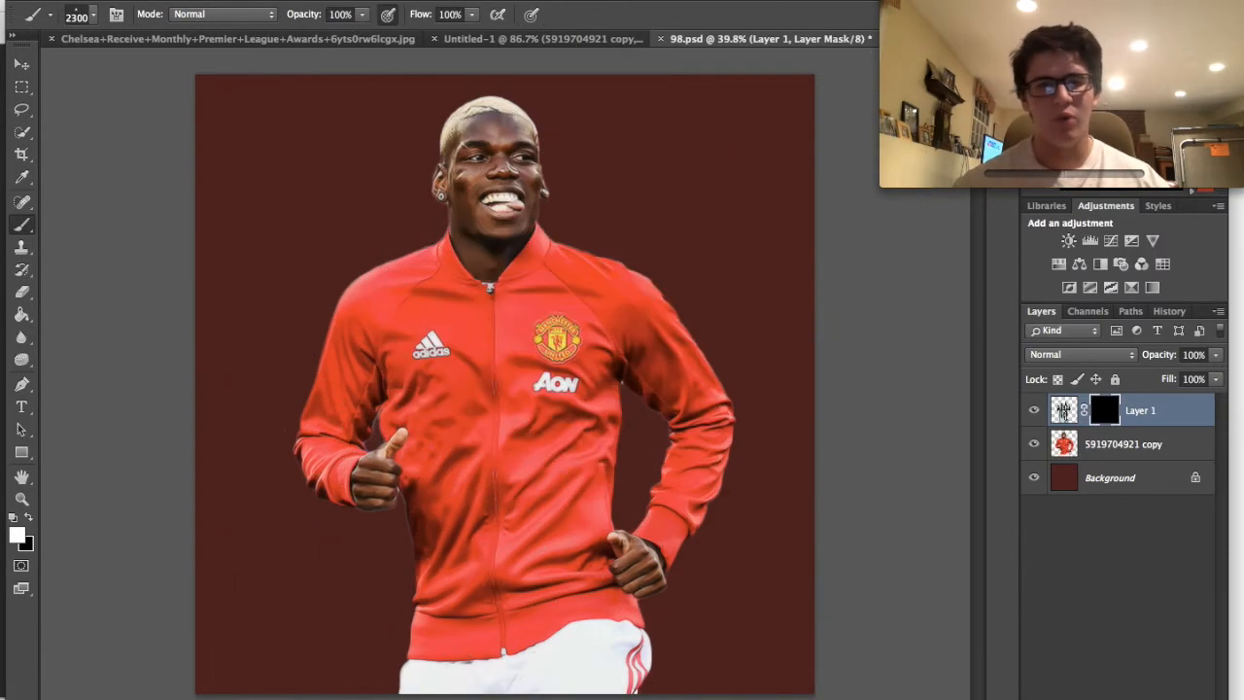
left_click(92, 17)
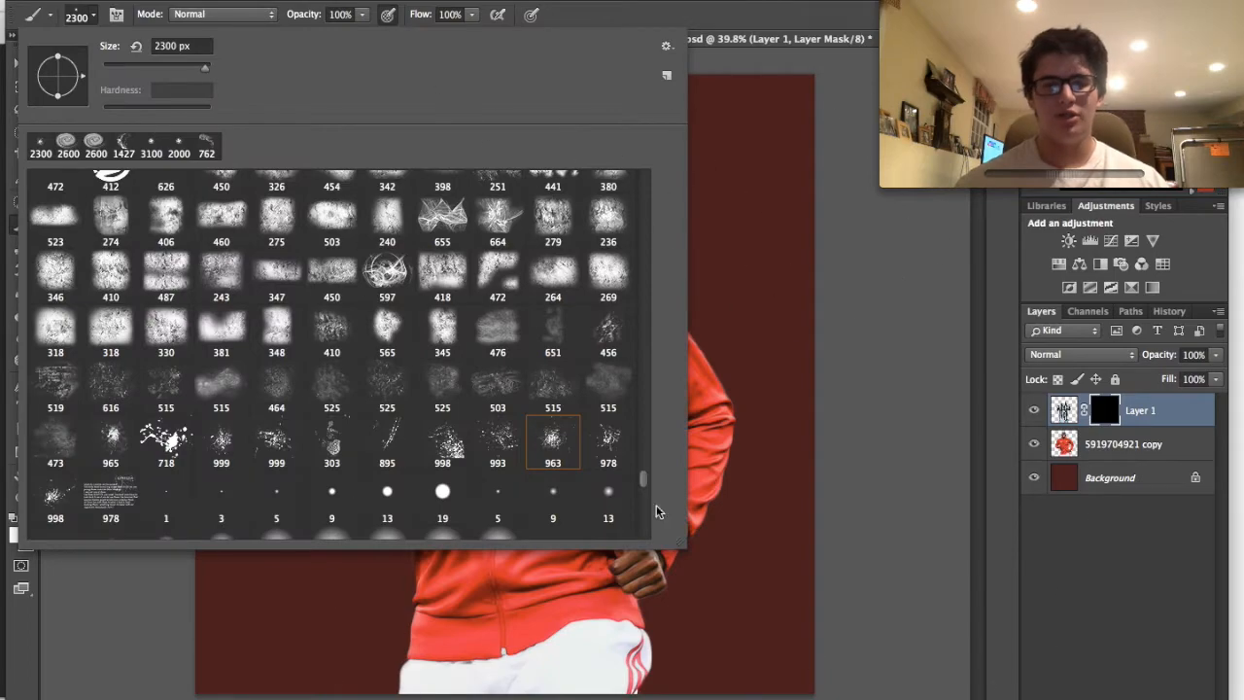
left_click_drag(643, 478, 651, 690)
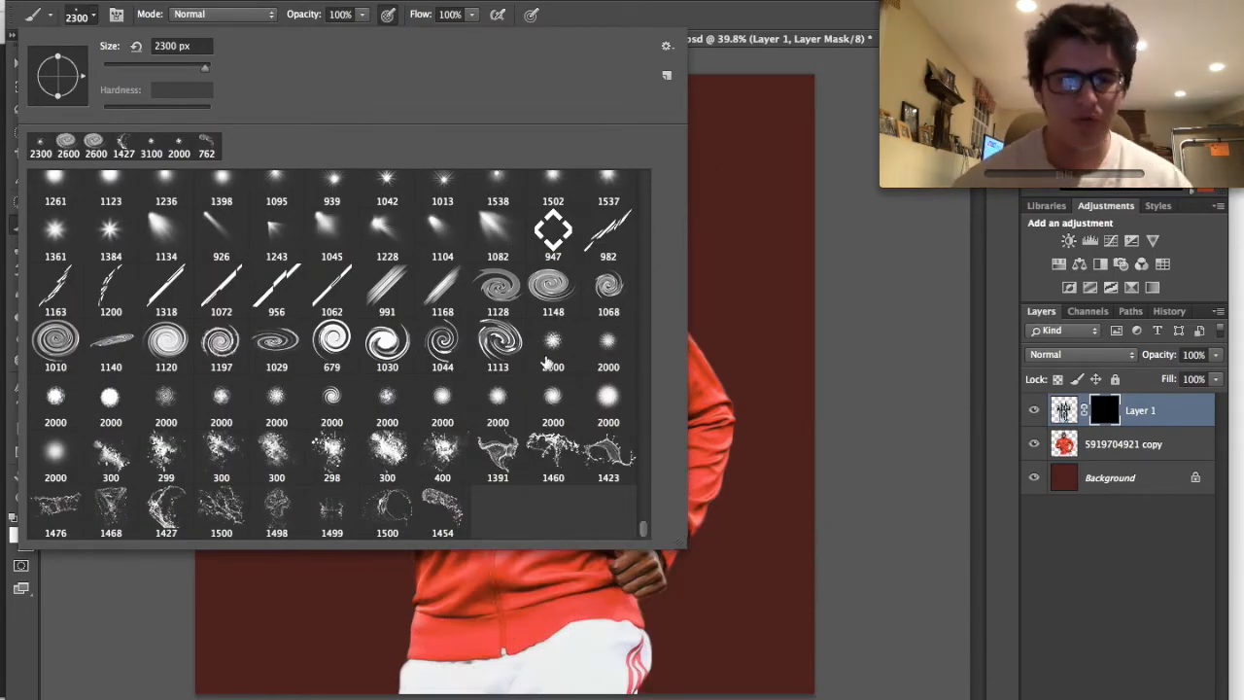
left_click_drag(644, 527, 642, 510)
scroll(641, 505, "up", 10)
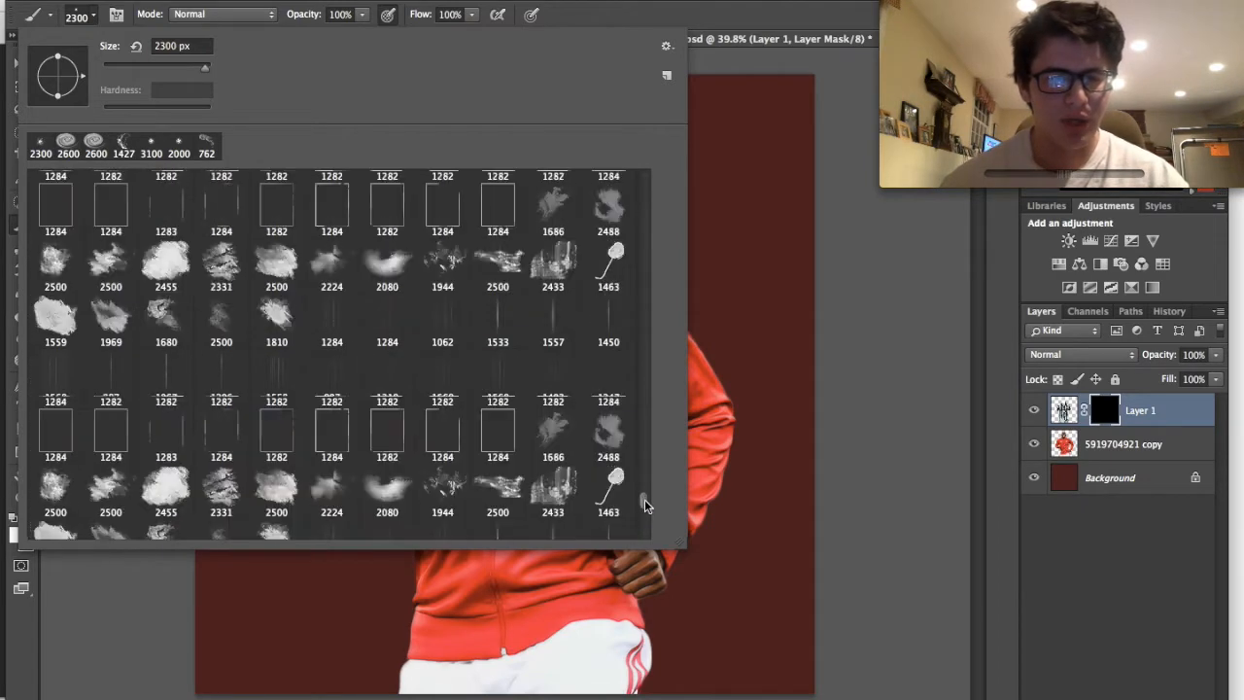
left_click(276, 397)
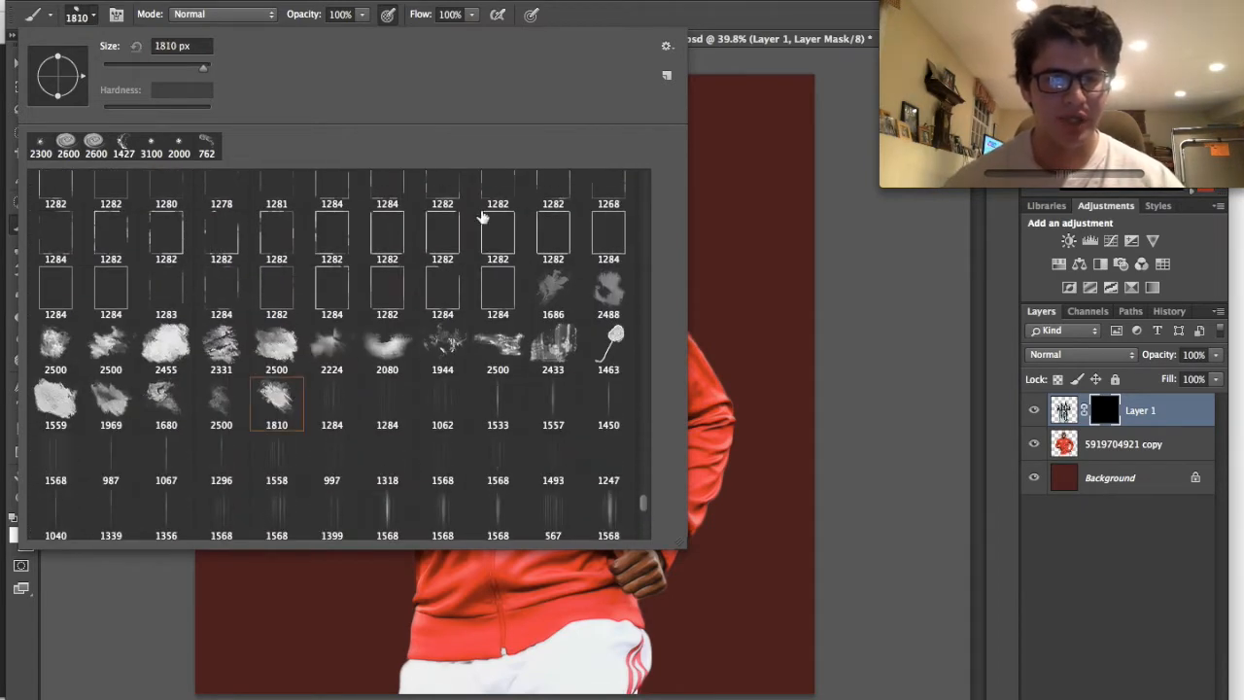
left_click(708, 33)
- Reduce the brush size to 300 px
key("bracketleft")
key("bracketleft")
key("bracketleft")
key("bracketleft")
key("bracketleft")
key("bracketleft")
key("bracketleft")
key("bracketleft")
key("bracketleft")
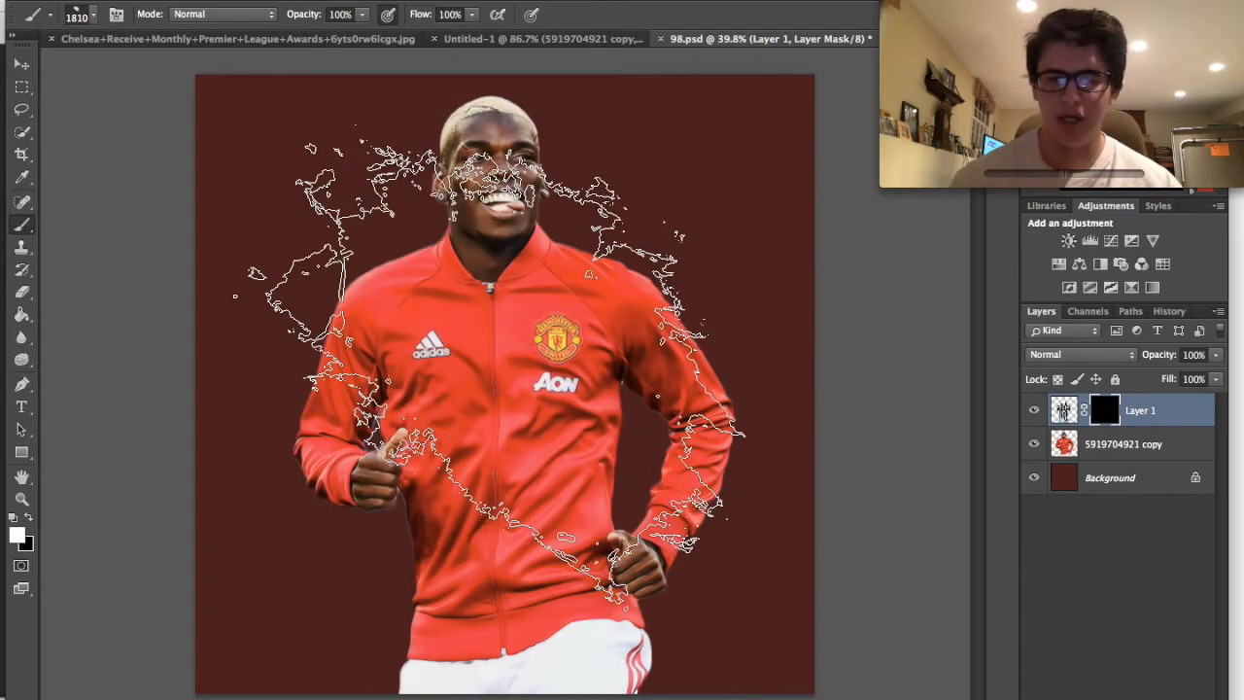
key("bracketleft")
key("bracketleft")
key("bracketleft")
key("bracketleft")
key("bracketleft")
key("bracketleft")
key("bracketleft")
key("bracketleft")
key("bracketleft")
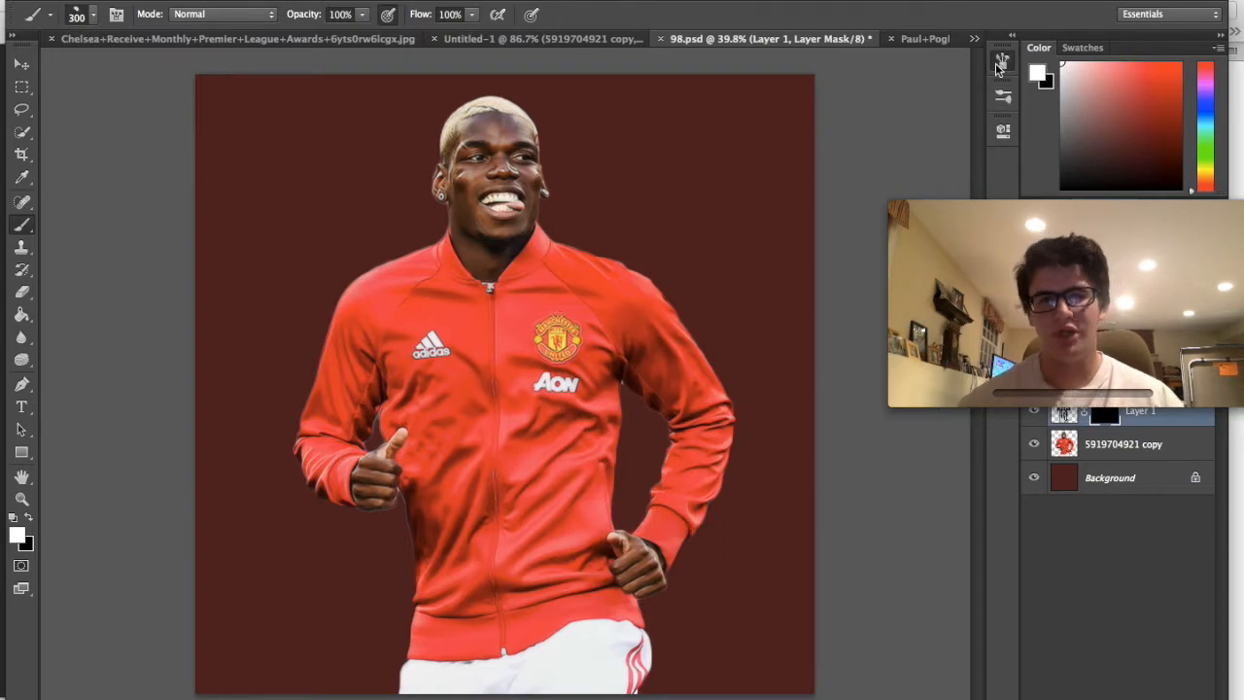
- Set the brush's Shape Dynamics to 100% angle jitter with a small amount of size jitter
left_click(1003, 61)
left_click(700, 112)
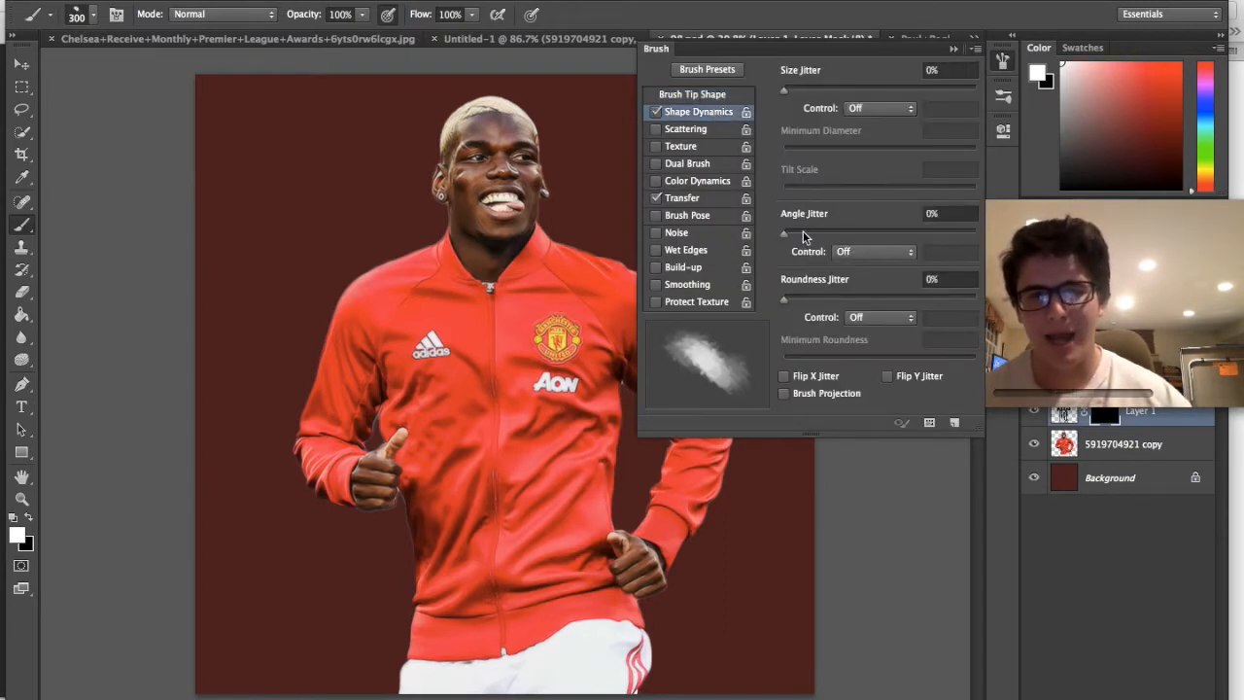
left_click_drag(785, 234, 979, 233)
left_click_drag(806, 90, 814, 89)
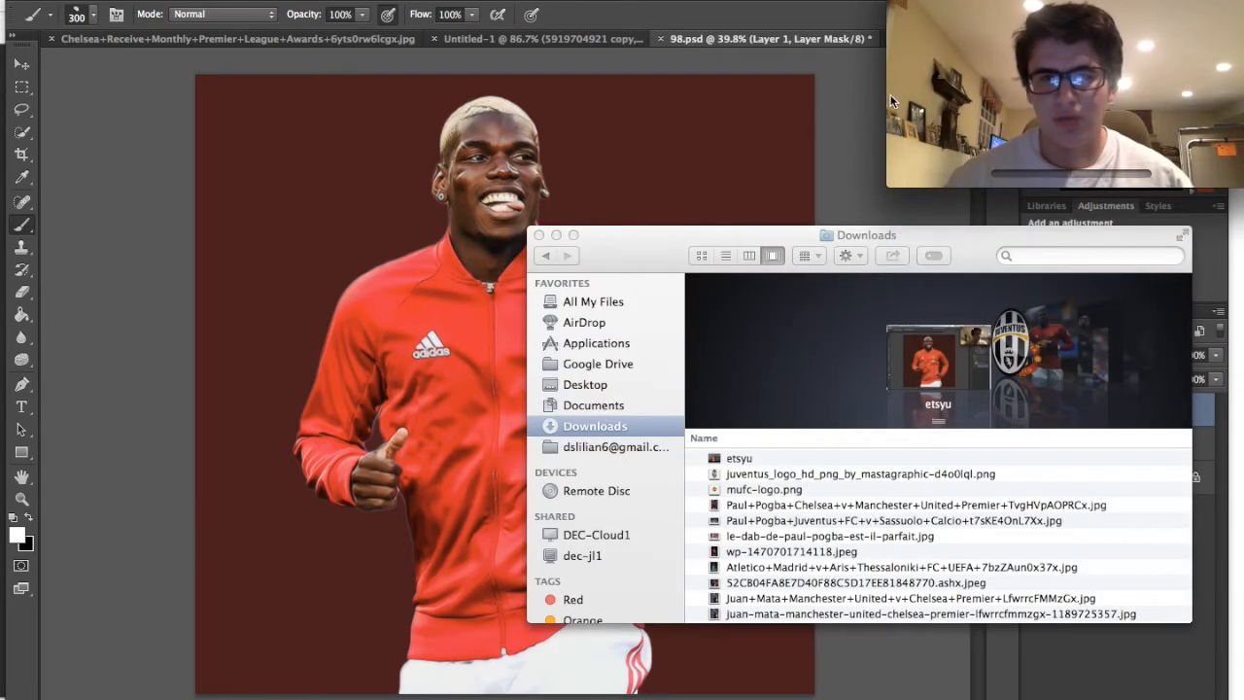
left_click(865, 107)
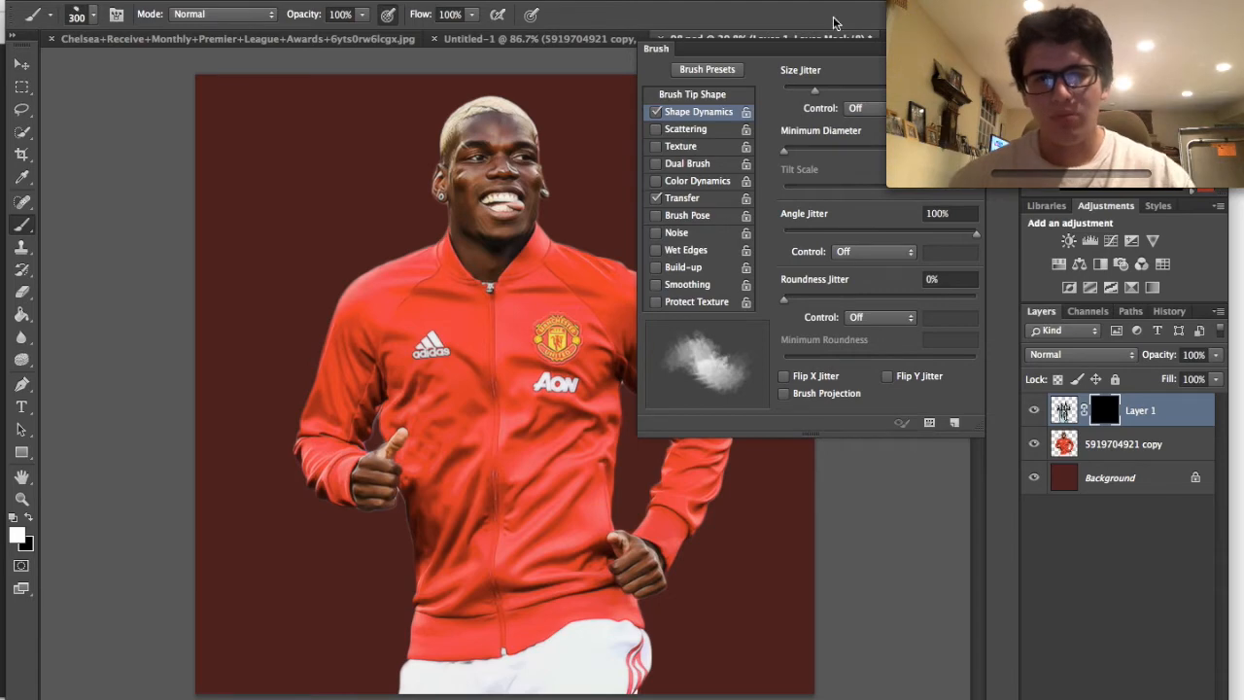
left_click(958, 42)
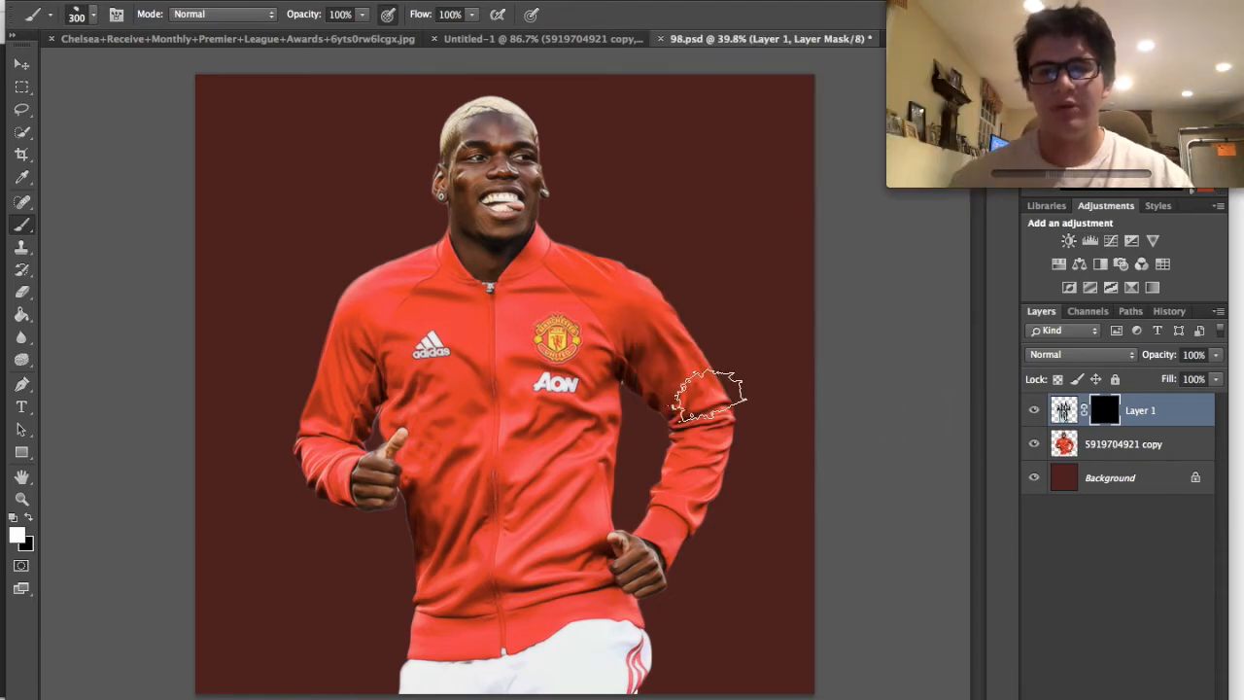
- Paint white on Layer 1's mask with the 300 px brush to reveal the shirt on the shoulder above the adidas logo
key("bracketright")
key("bracketleft")
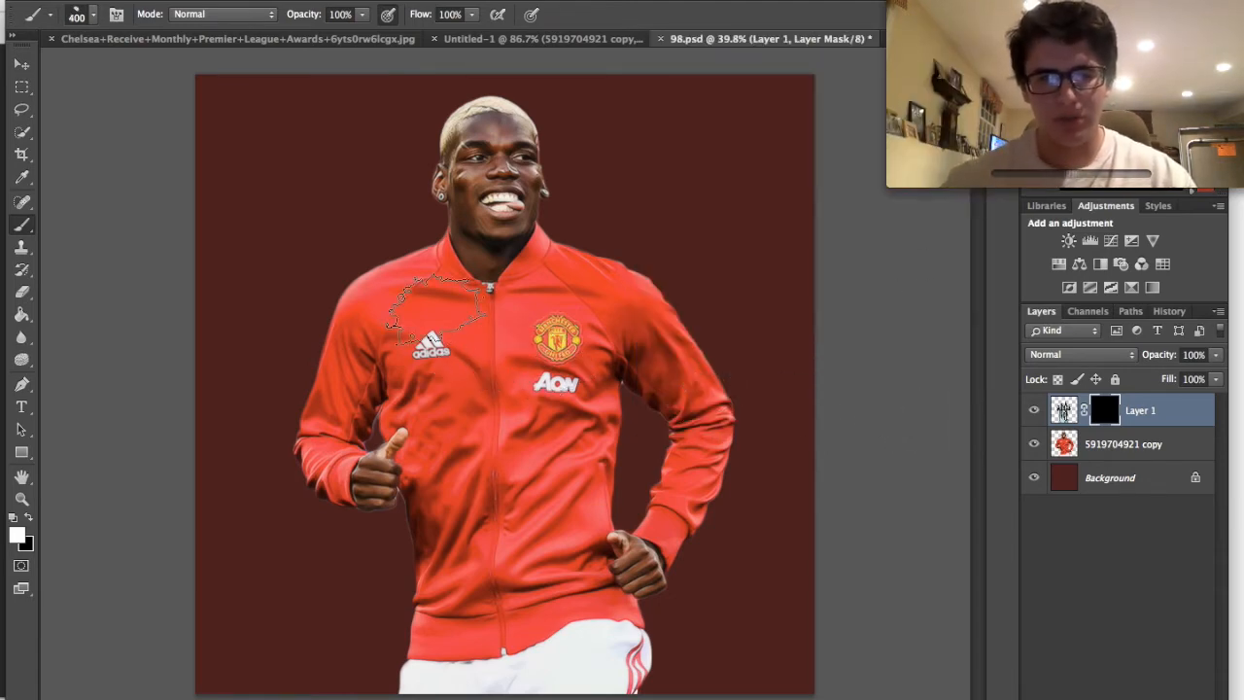
left_click(381, 280)
mouse_move(387, 282)
left_mouse_down()
mouse_move(368, 272)
mouse_move(341, 309)
left_mouse_up()
mouse_move(399, 275)
left_mouse_down()
mouse_move(440, 253)
mouse_move(373, 297)
left_mouse_up()
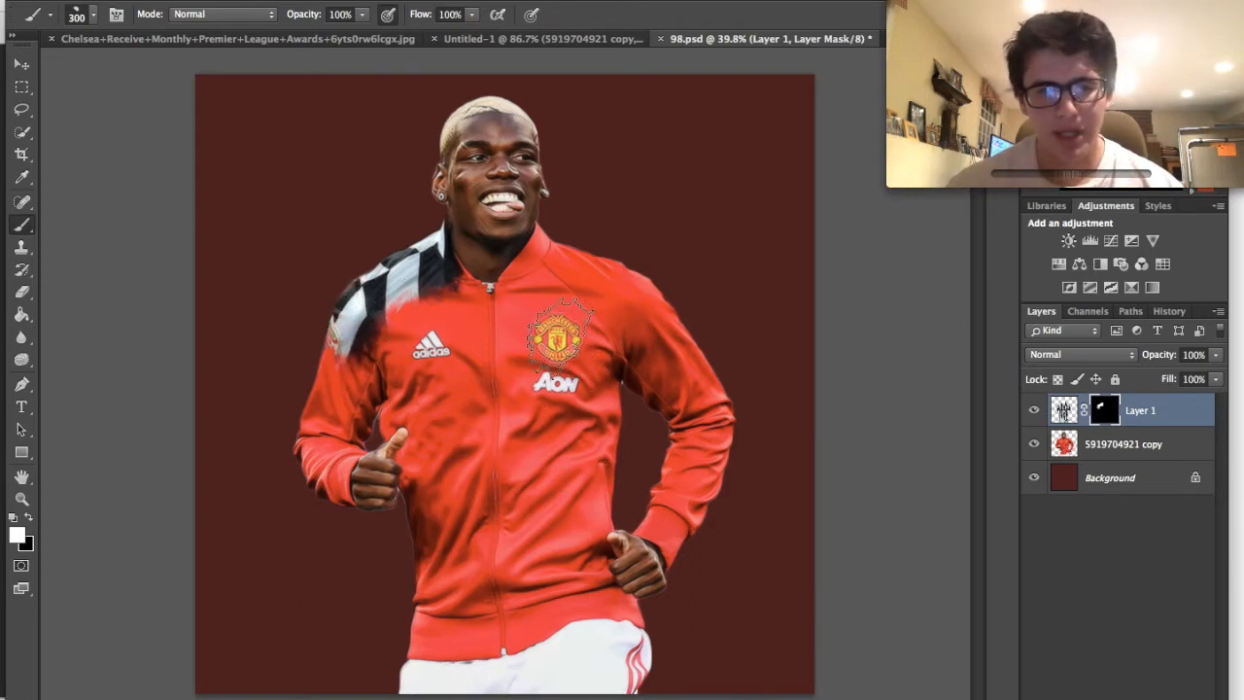
- Reveal the Jeep lettering and Nike swoosh by painting white on the mask across the chest, reducing the brush to 250 px
mouse_move(514, 515)
left_mouse_down()
mouse_move(489, 455)
mouse_move(501, 433)
mouse_move(468, 425)
left_mouse_up()
key("]")
key("[")
key("[")
mouse_move(494, 431)
left_mouse_down()
mouse_move(555, 419)
mouse_move(521, 424)
mouse_move(530, 403)
mouse_move(535, 414)
mouse_move(440, 421)
mouse_move(456, 369)
left_mouse_up()
left_click(428, 343)
left_click(416, 317)
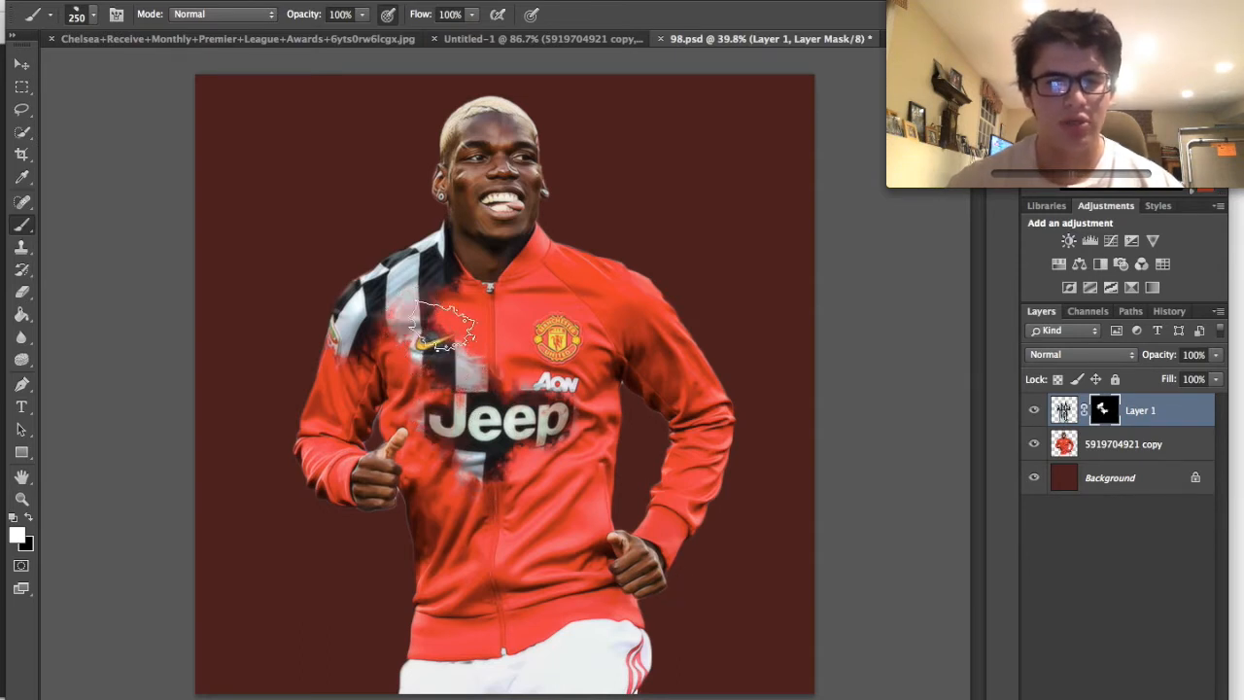
- Paint white on the mask across the lower jacket beside the hand on the hip to reveal the black-and-white stripes
mouse_move(630, 530)
left_mouse_down()
mouse_move(554, 553)
mouse_move(562, 563)
mouse_move(547, 581)
mouse_move(511, 584)
mouse_move(590, 579)
mouse_move(541, 591)
left_mouse_up()
left_click_drag(575, 531, 582, 533)
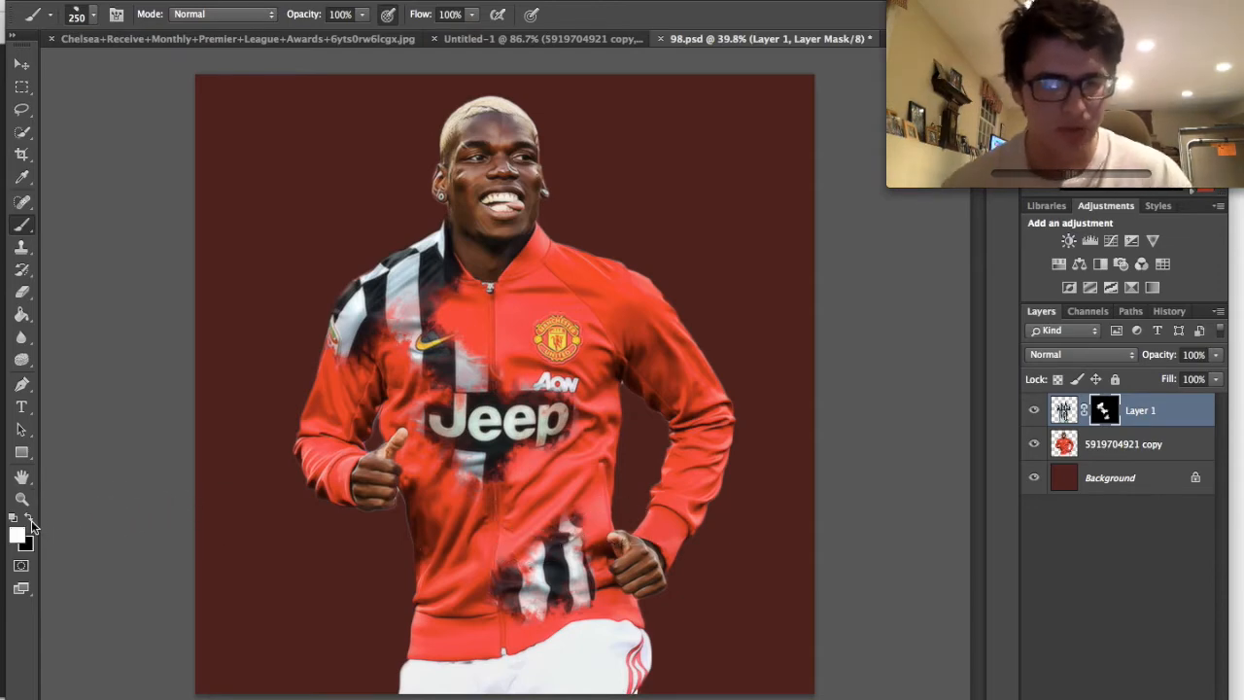
left_click(477, 583)
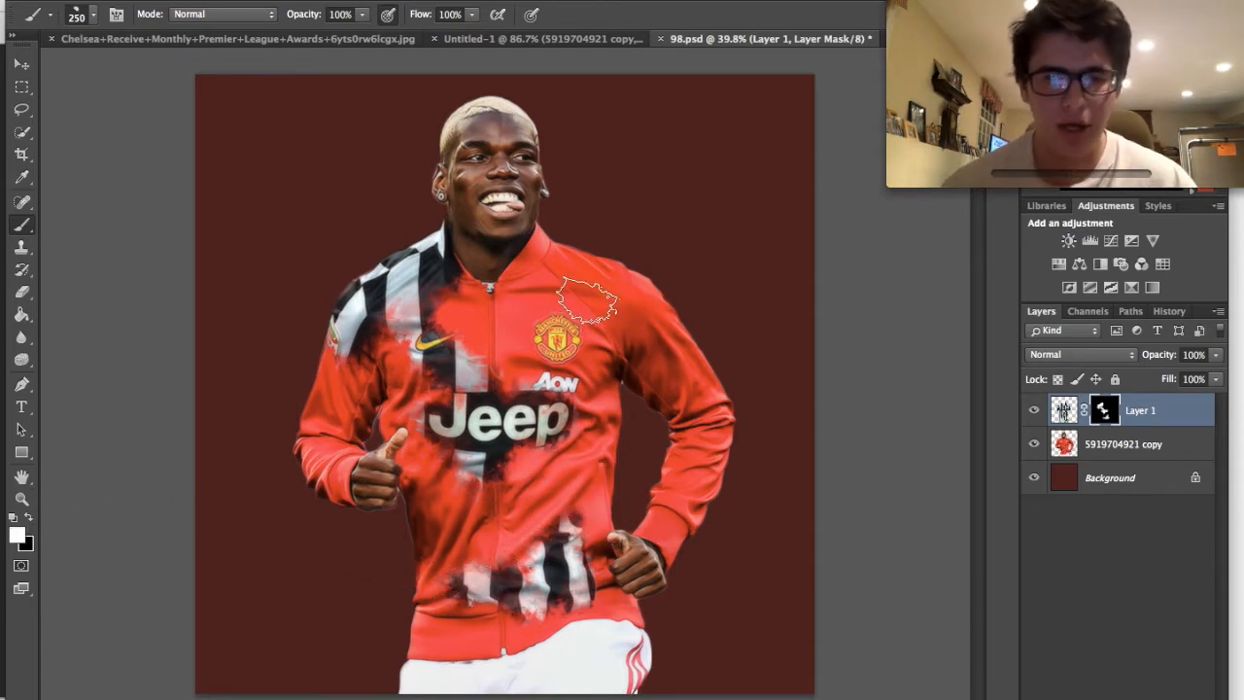
- Paint white on Layer 1's mask with the 250 px brush to reveal the Juventus crest on the chest and the stripes down the lower jacket
left_click(585, 293)
left_click_drag(583, 296, 566, 335)
mouse_move(455, 564)
left_mouse_down()
mouse_move(444, 592)
mouse_move(442, 611)
mouse_move(483, 619)
mouse_move(467, 602)
mouse_move(151, 634)
mouse_move(132, 625)
mouse_move(353, 635)
mouse_move(473, 607)
mouse_move(483, 618)
mouse_move(383, 640)
mouse_move(447, 653)
left_mouse_up()
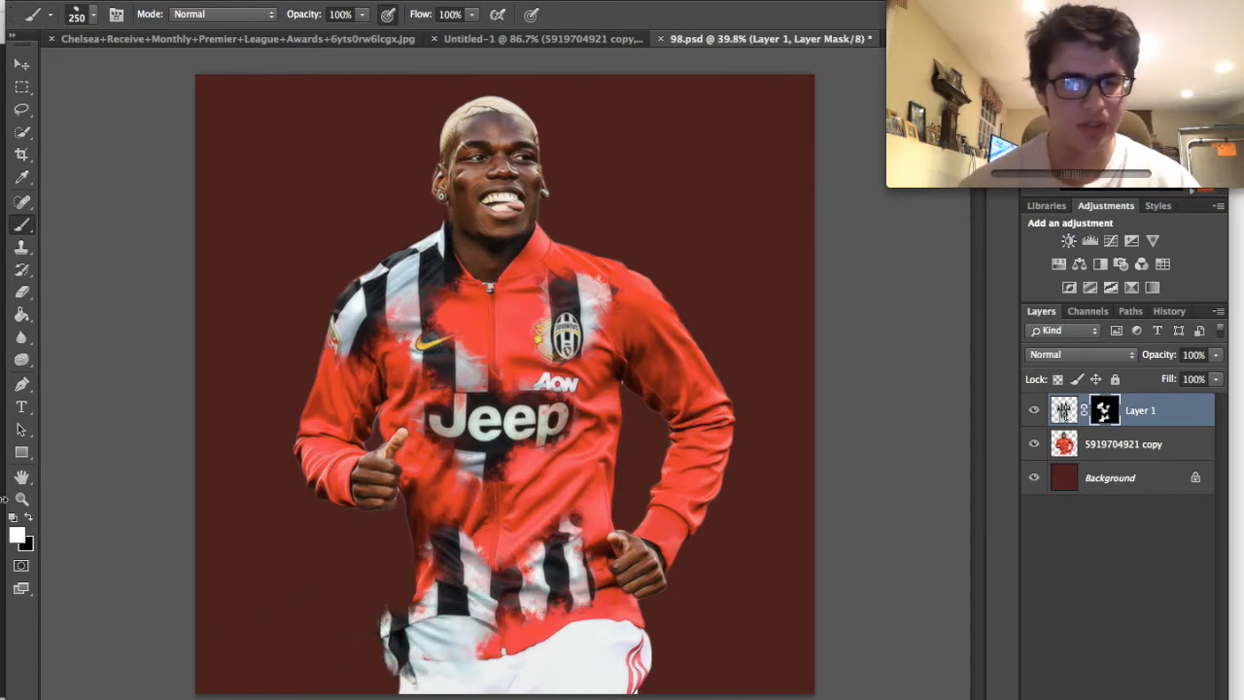
- Paint black on the mask with a 400 px brush to hide the shirt spilling over the jacket hem, shorts and background
key("bracketright")
key("bracketright")
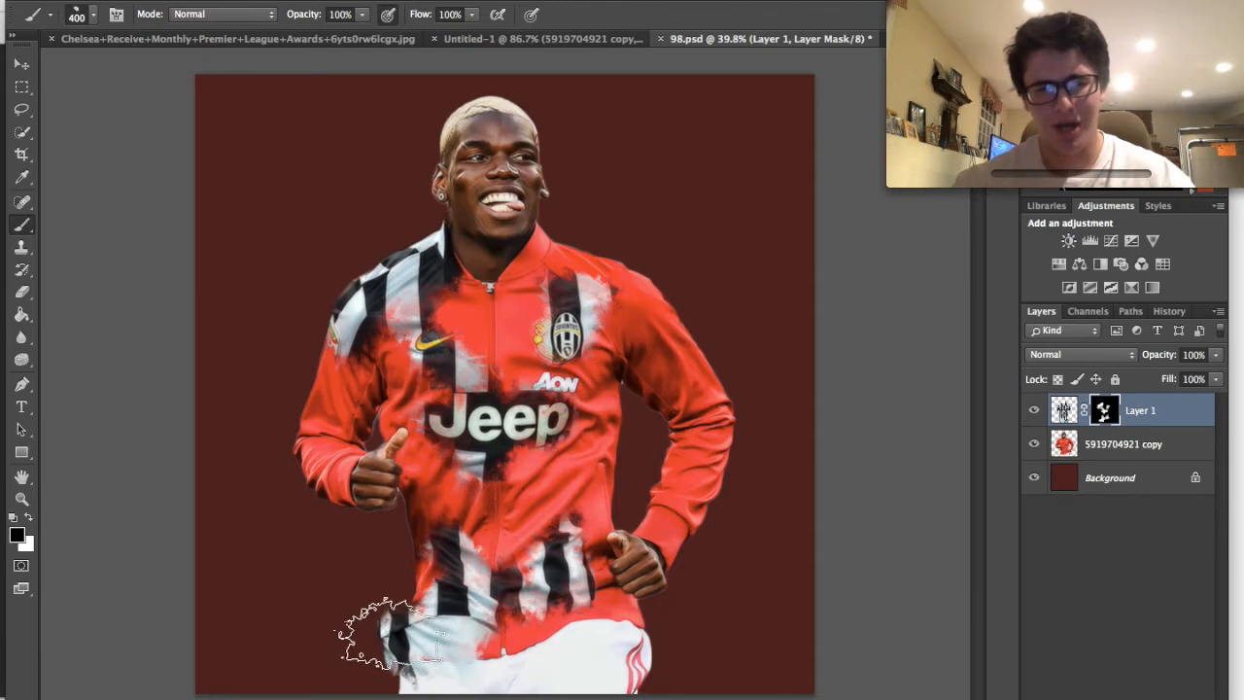
mouse_move(385, 628)
left_mouse_down()
mouse_move(437, 669)
mouse_move(463, 661)
mouse_move(464, 610)
mouse_move(471, 636)
left_mouse_up()
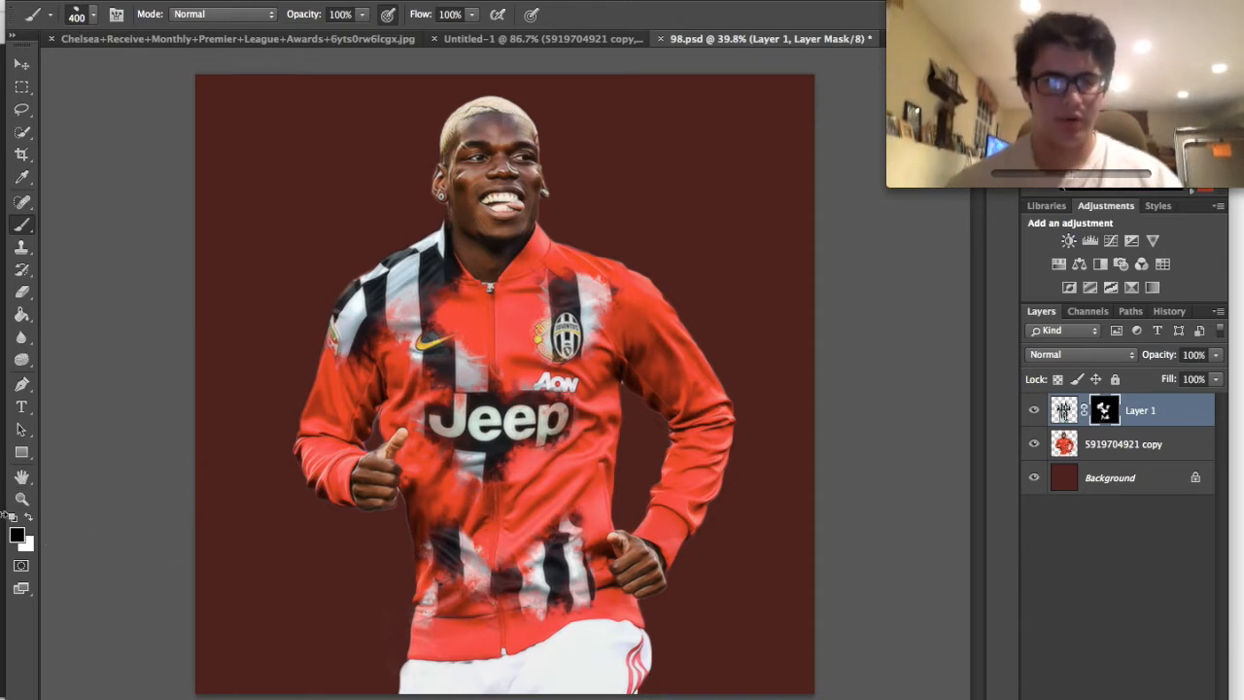
- Paint white on the mask with a 300 px brush to extend the black-and-white stripes down from the Jeep lettering
left_click(26, 519)
key("bracketleft")
key("bracketleft")
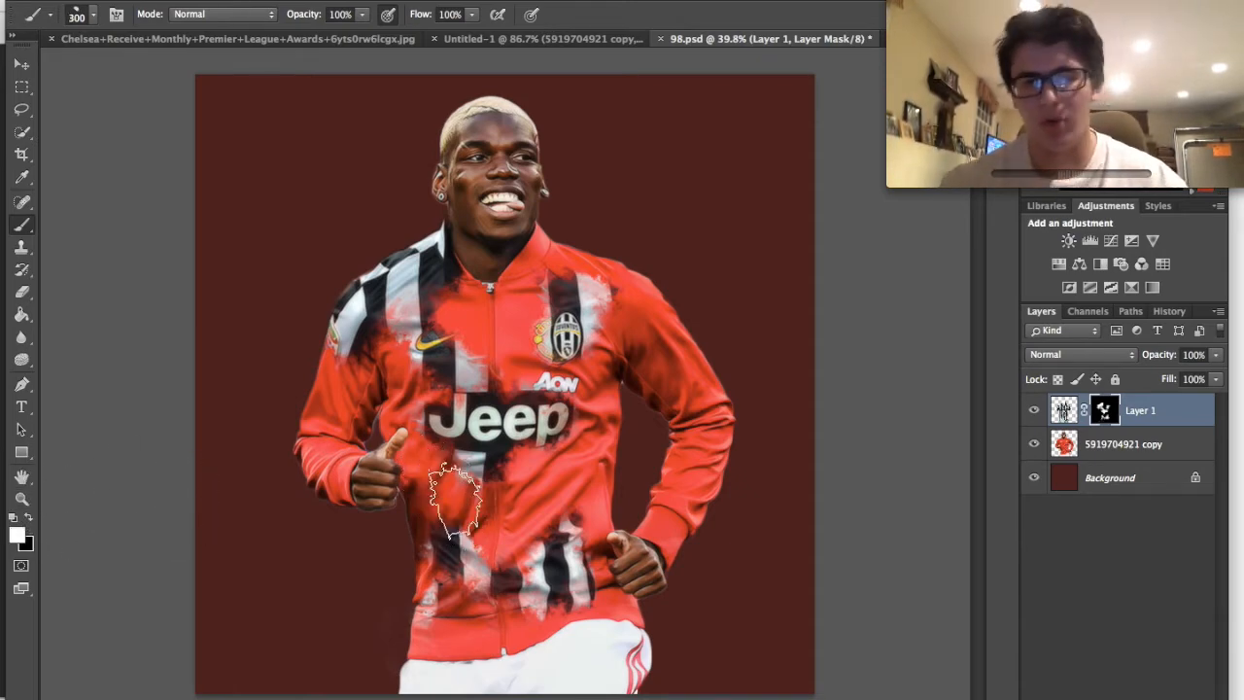
mouse_move(453, 501)
left_mouse_down()
mouse_move(447, 528)
mouse_move(465, 473)
left_mouse_up()
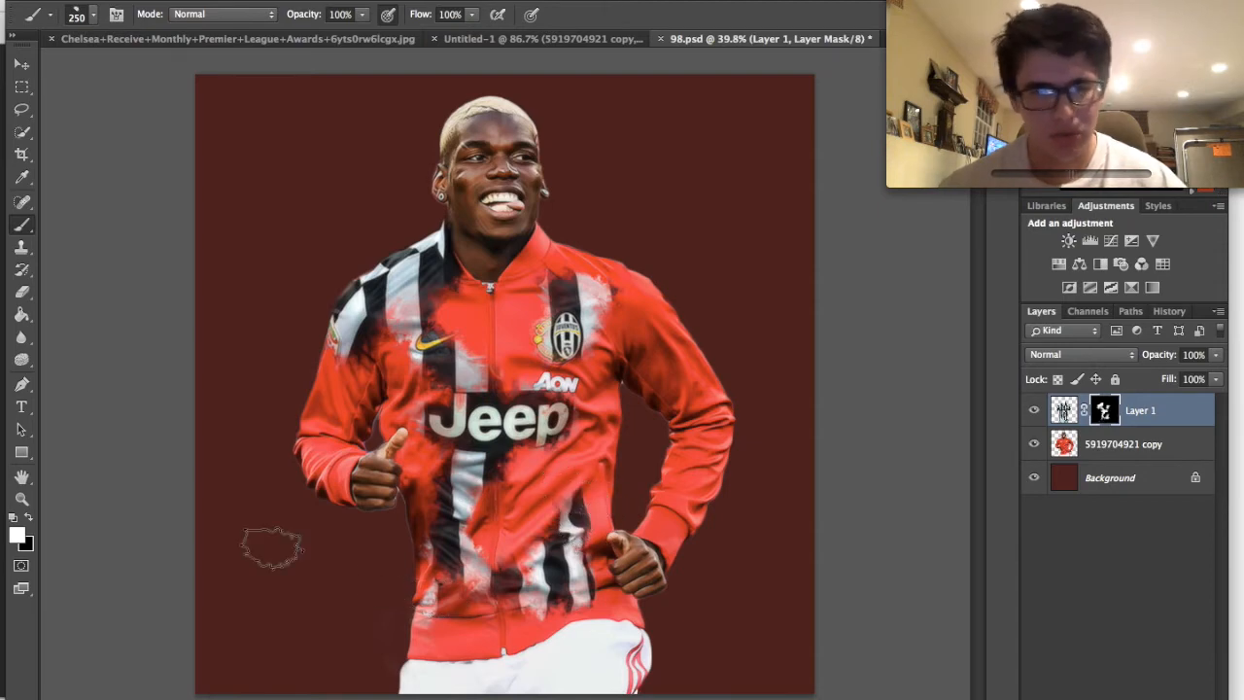
- Paint white with the 250 px brush to extend the stripes beside the hip hand and reveal the Italian flag shield at mid-chest
left_click_drag(593, 507, 617, 534)
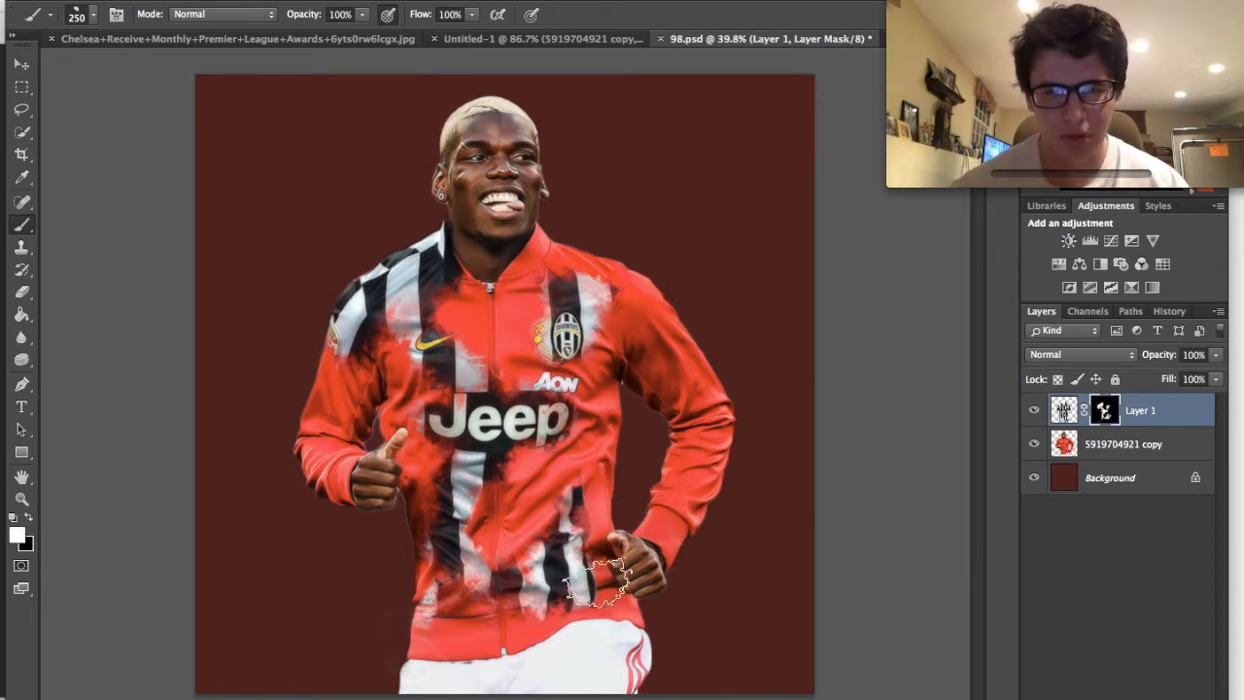
left_click_drag(588, 607, 607, 603)
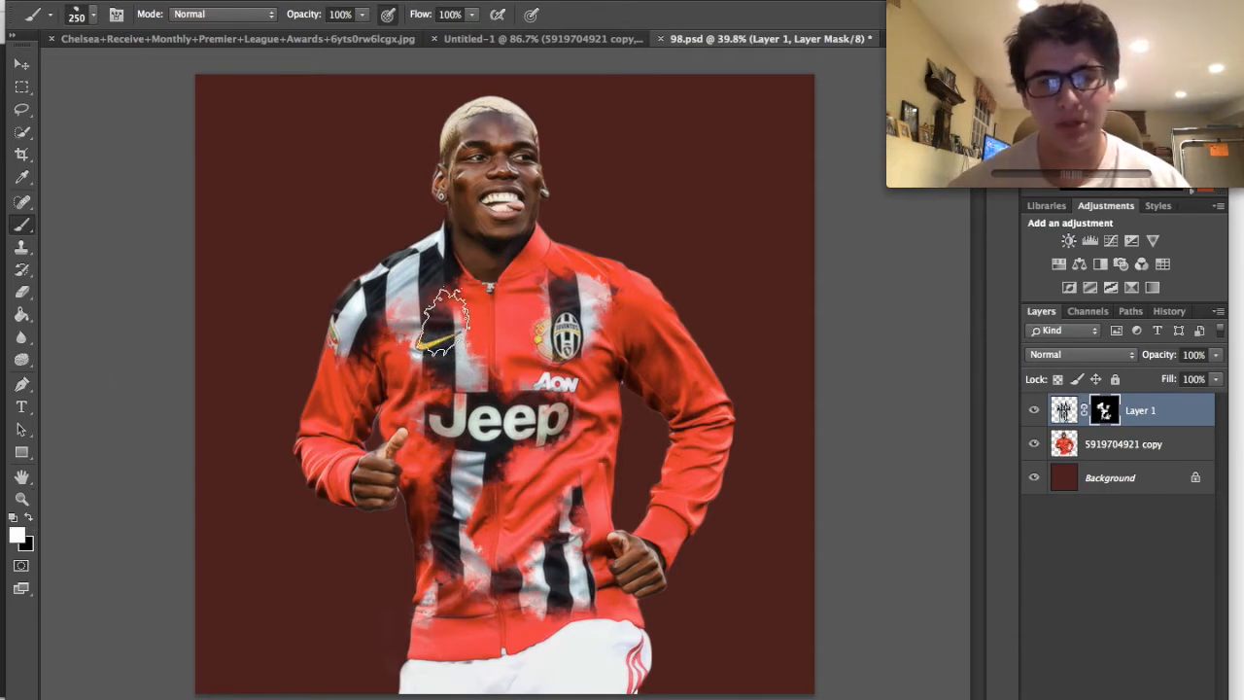
left_click_drag(493, 348, 515, 340)
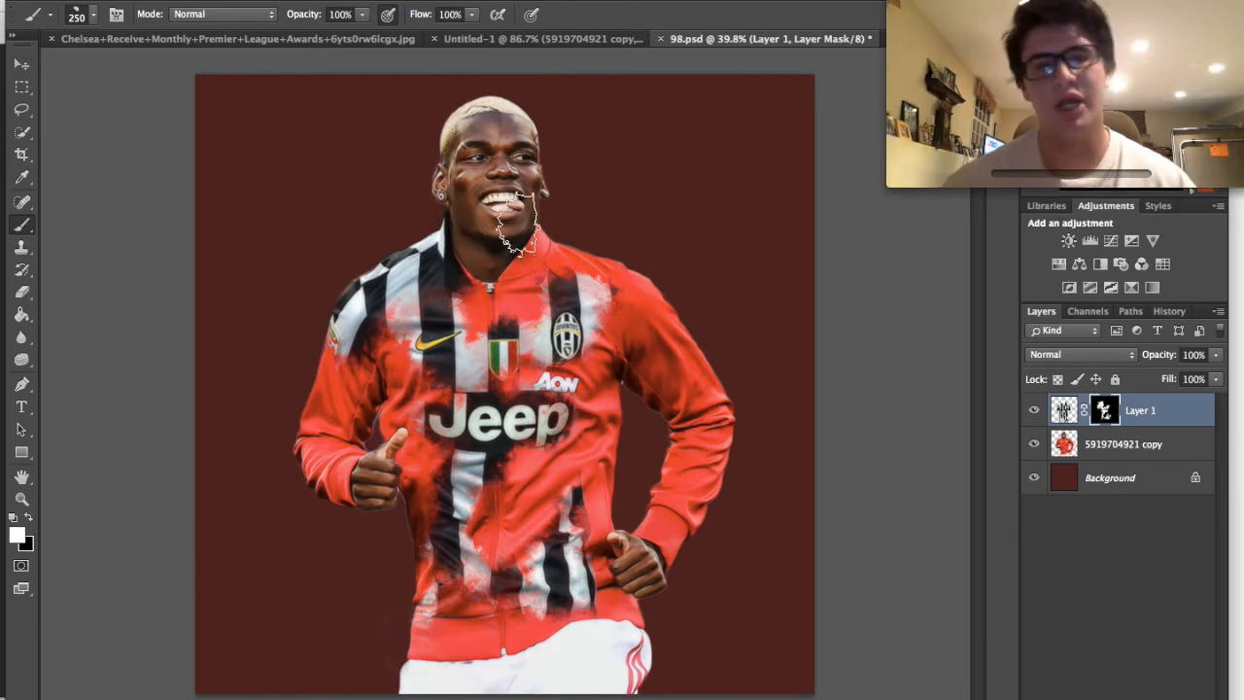
- Add an Inner Shadow to Layer 1 with black Multiply blending, 100% opacity and a 2 px distance
scroll(471, 288, "up", 3)
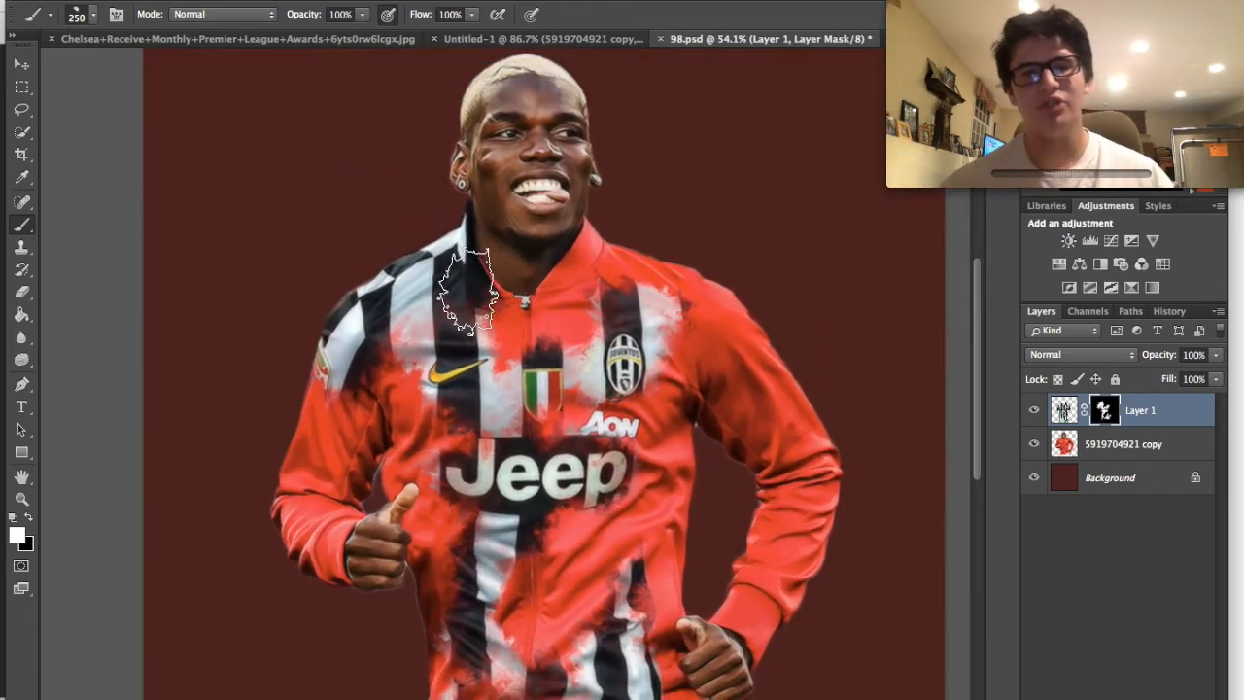
scroll(471, 289, "down", 5)
scroll(471, 289, "up", 2)
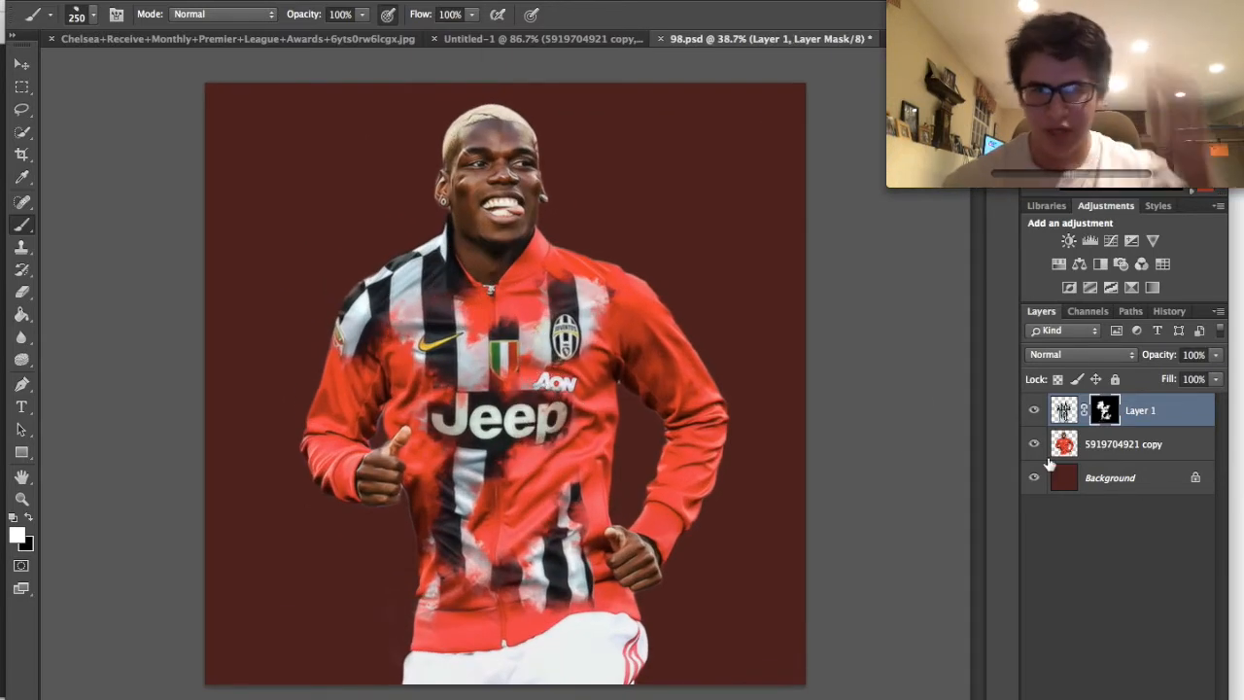
left_click(1062, 412)
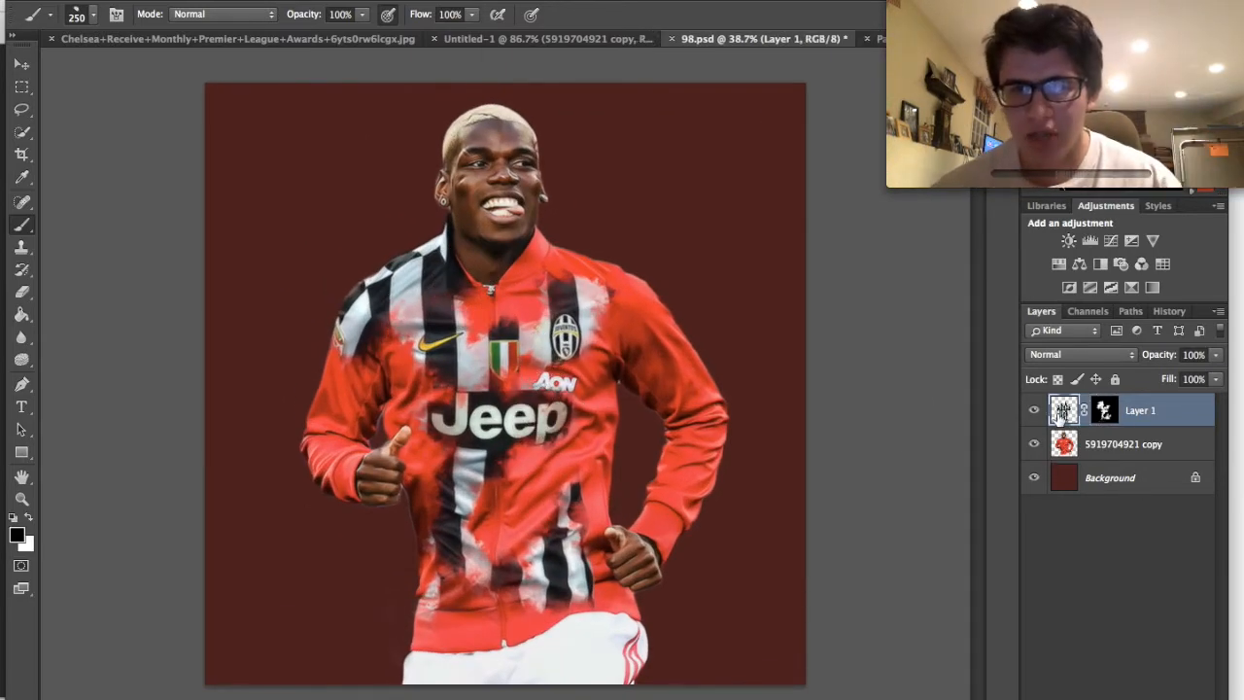
double_click(1172, 409)
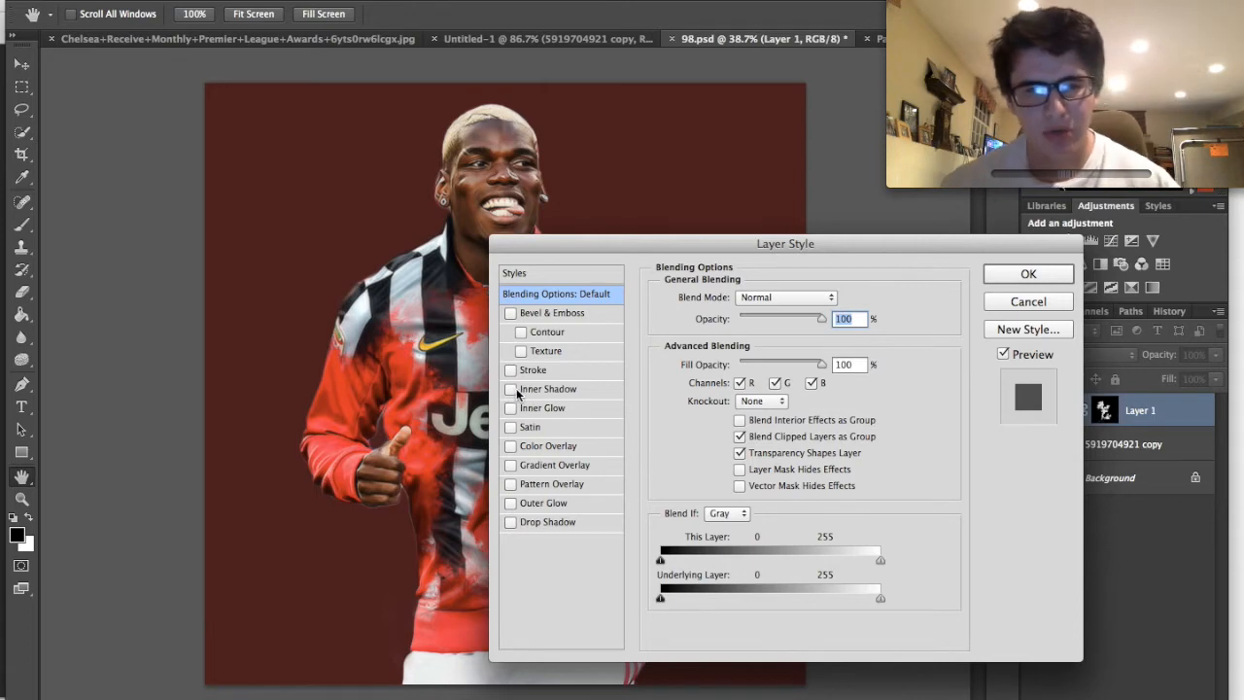
left_click(515, 391)
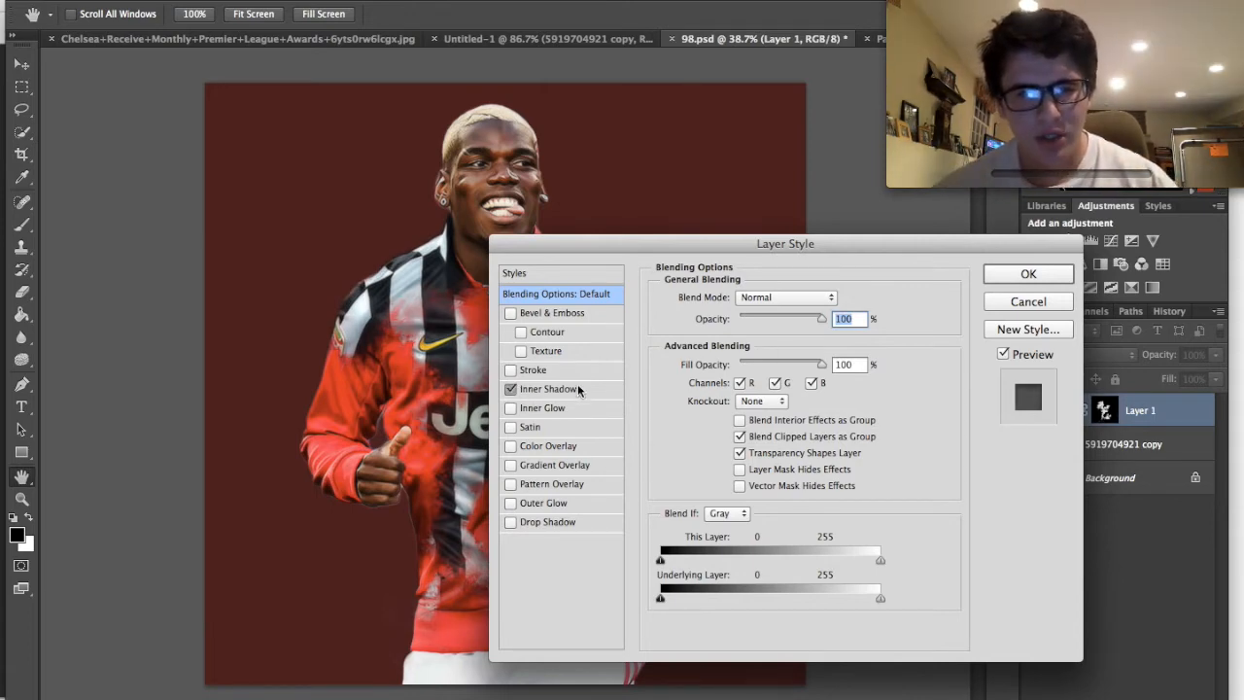
left_click(564, 389)
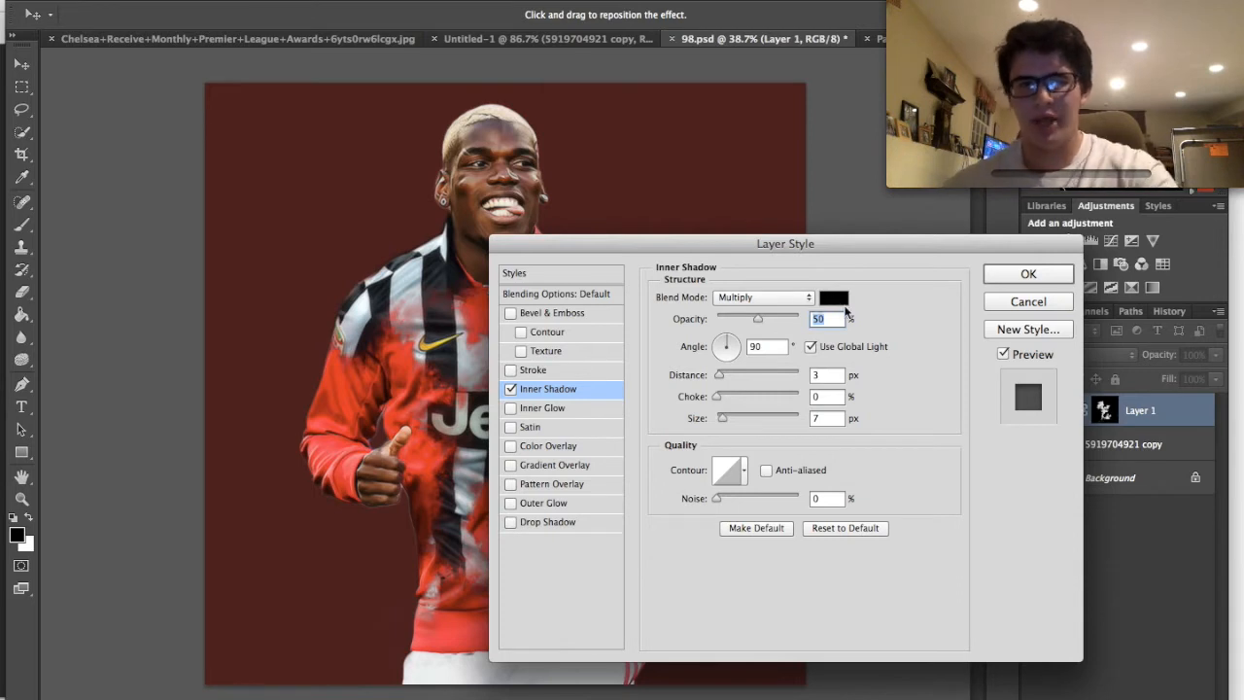
type("100")
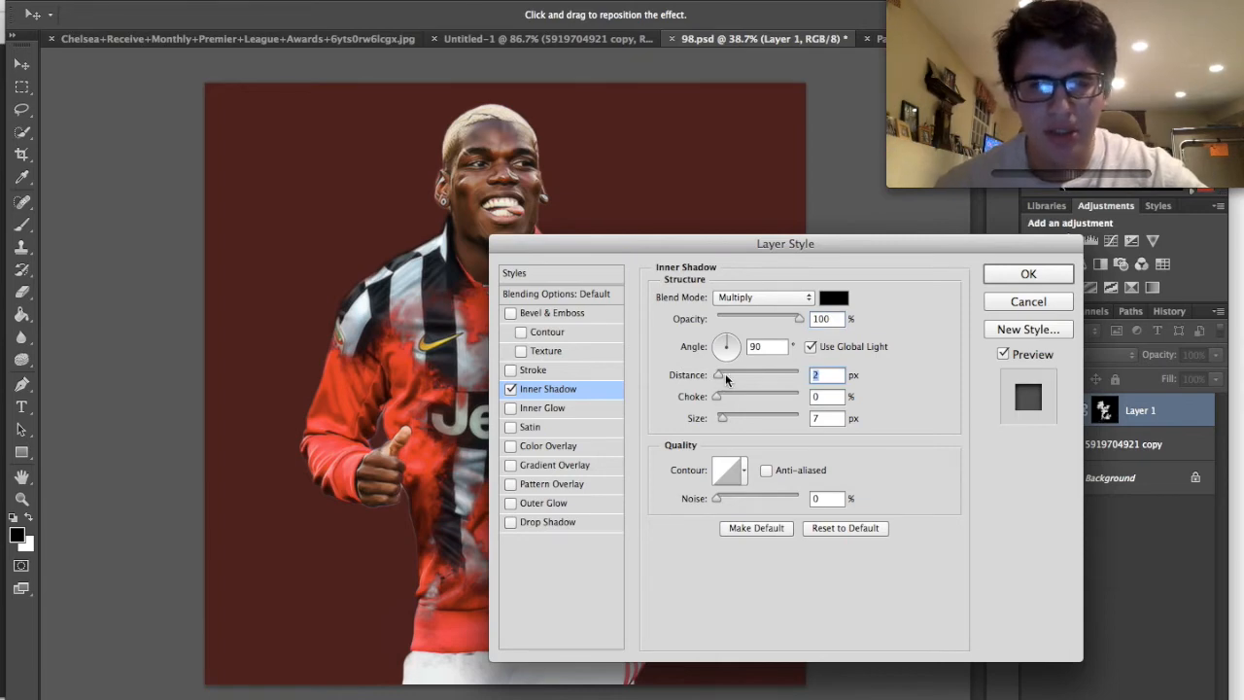
left_click(1028, 275)
- Set the distance of Layer 1's Inner Shadow to 5 px
scroll(625, 381, "up", 3)
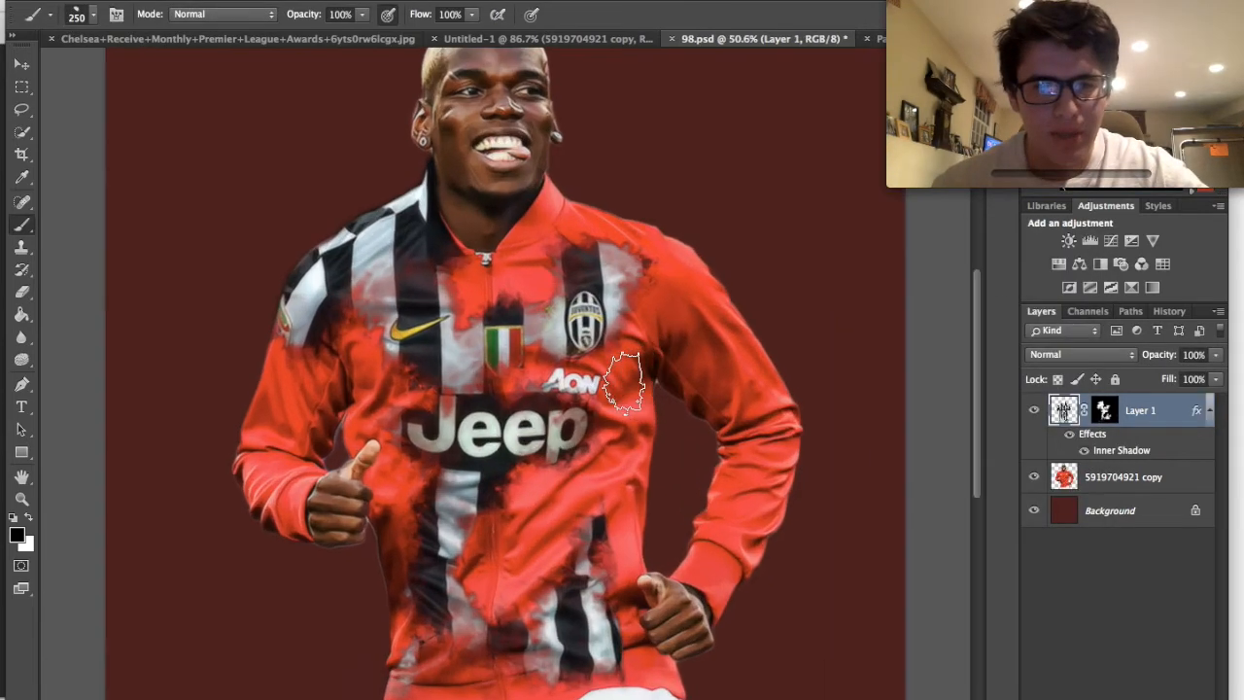
scroll(625, 381, "down", 4)
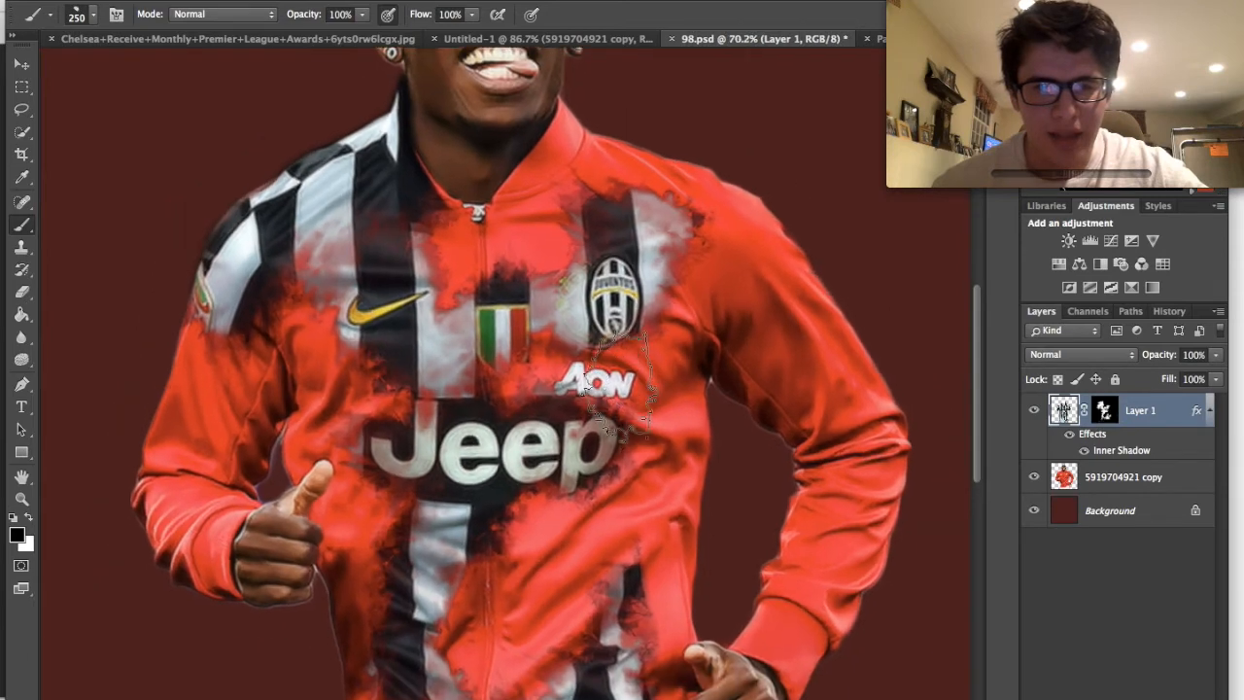
scroll(625, 381, "up", 3)
scroll(625, 381, "down", 4)
scroll(625, 381, "up", 2)
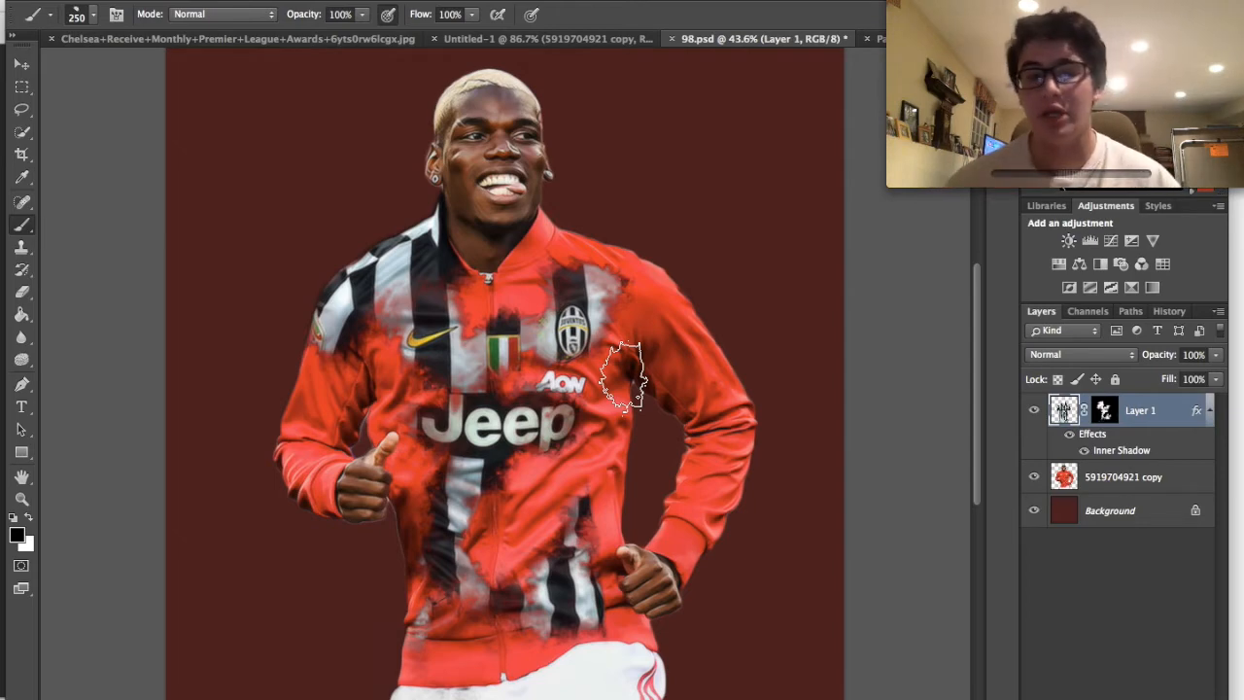
double_click(1105, 447)
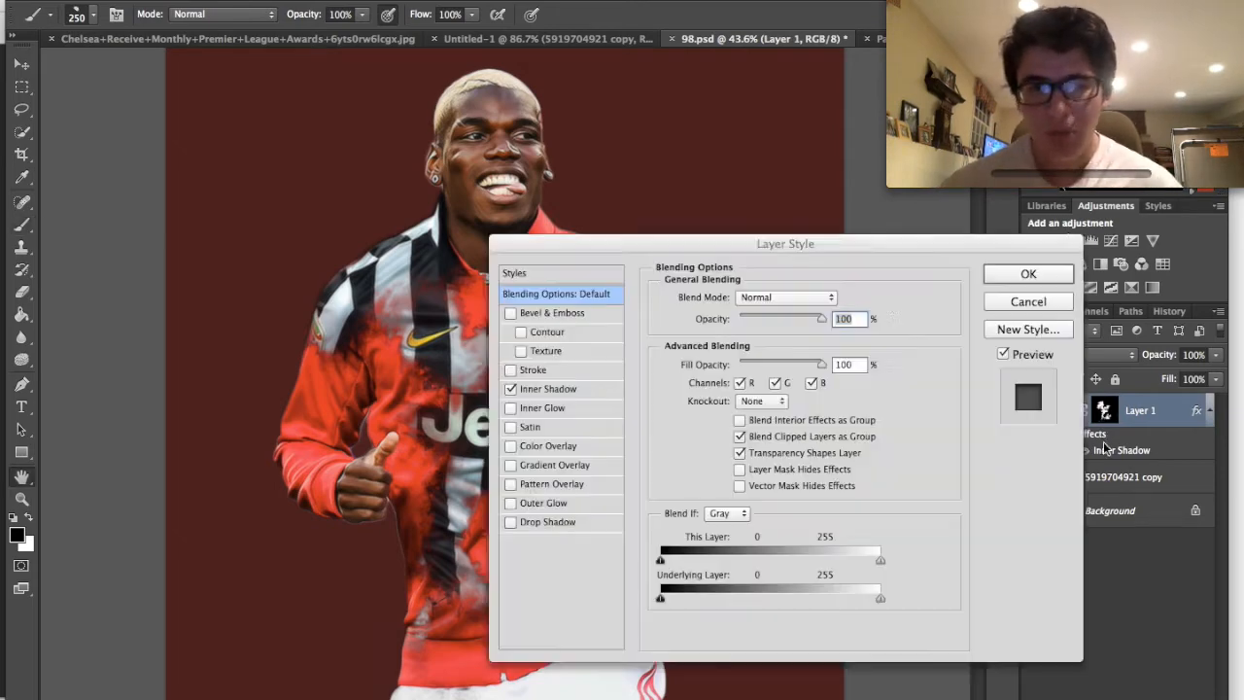
left_click(550, 390)
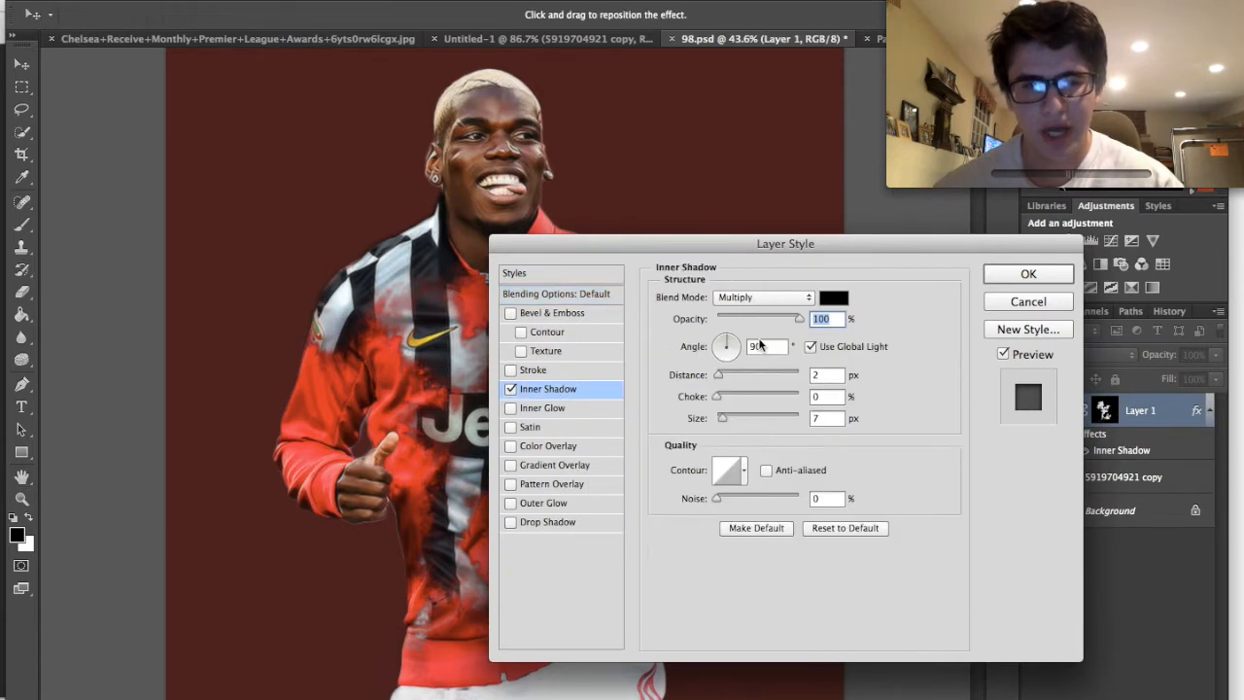
left_click(824, 373)
key("BackSpace")
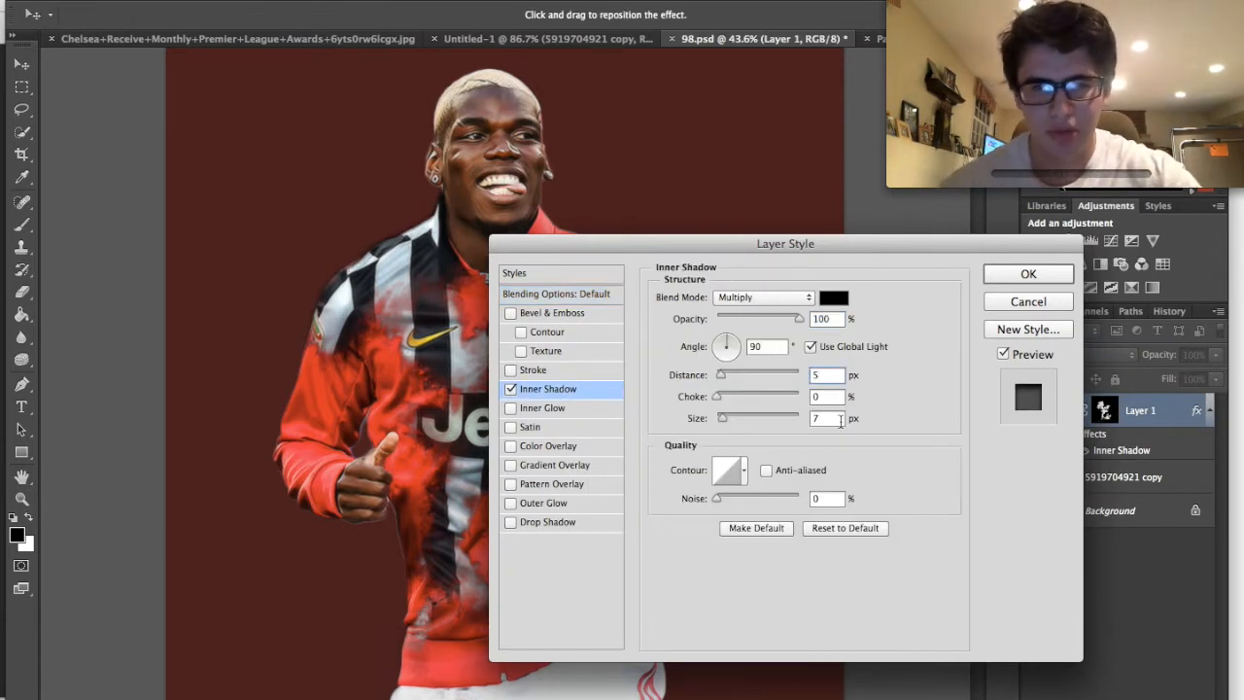
key("Return")
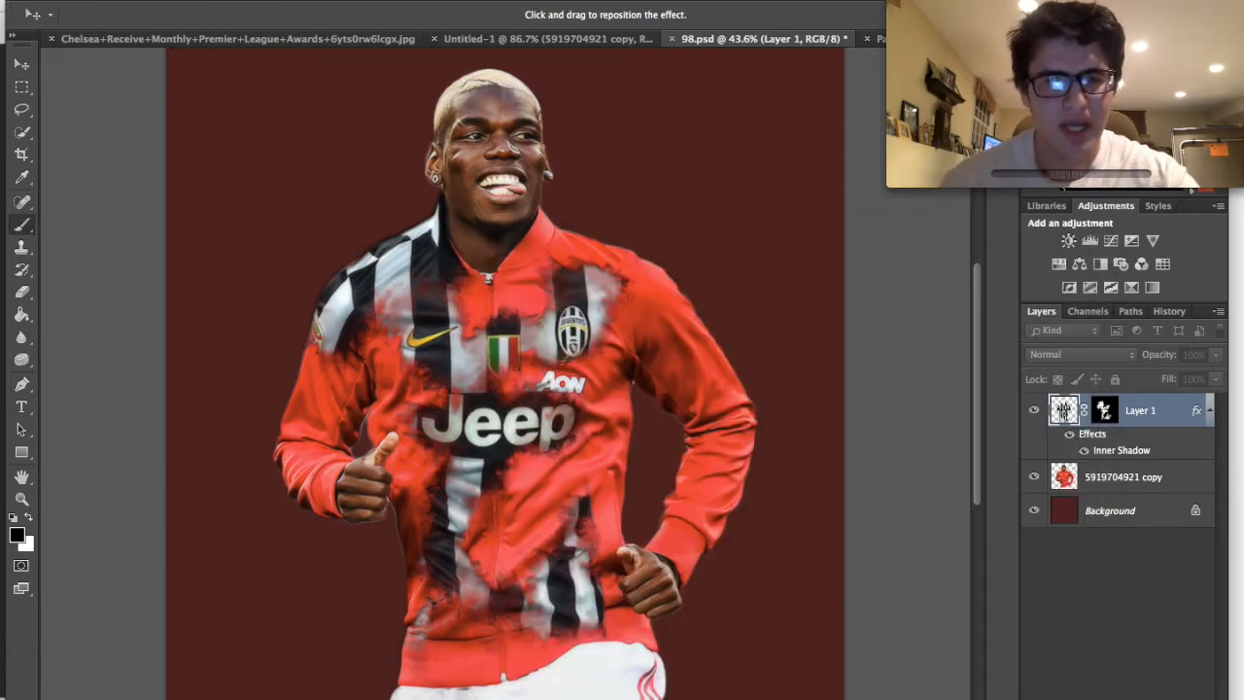
- Examine the shadowed torn edges around the crest, Nike swoosh and Jeep lettering up close and at full view
scroll(437, 408, "up", 3)
scroll(438, 409, "down", 3)
scroll(437, 408, "up", 5)
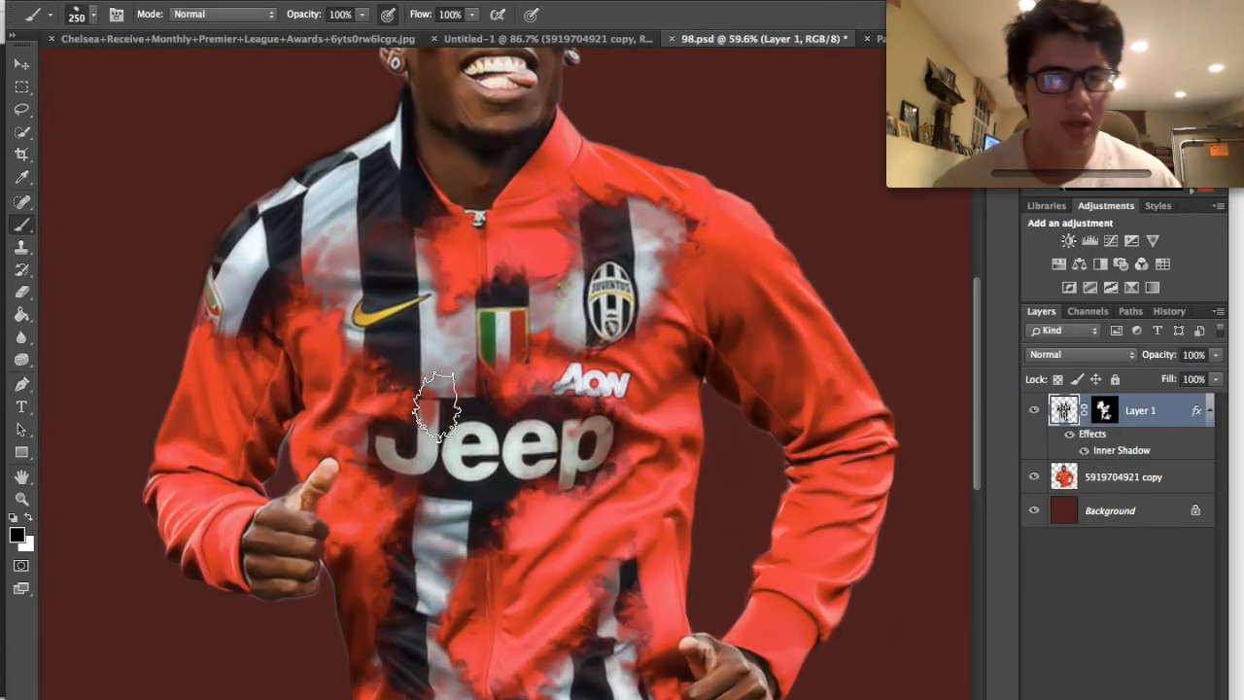
scroll(432, 408, "down", 5)
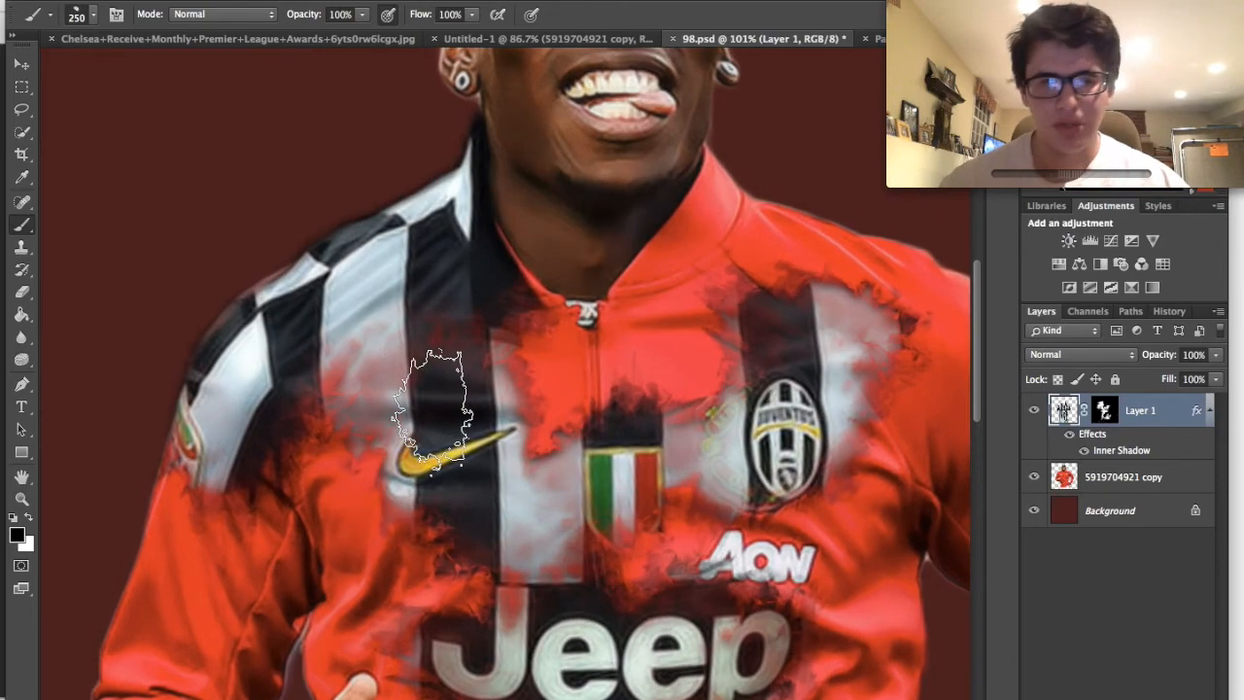
scroll(433, 408, "down", 3)
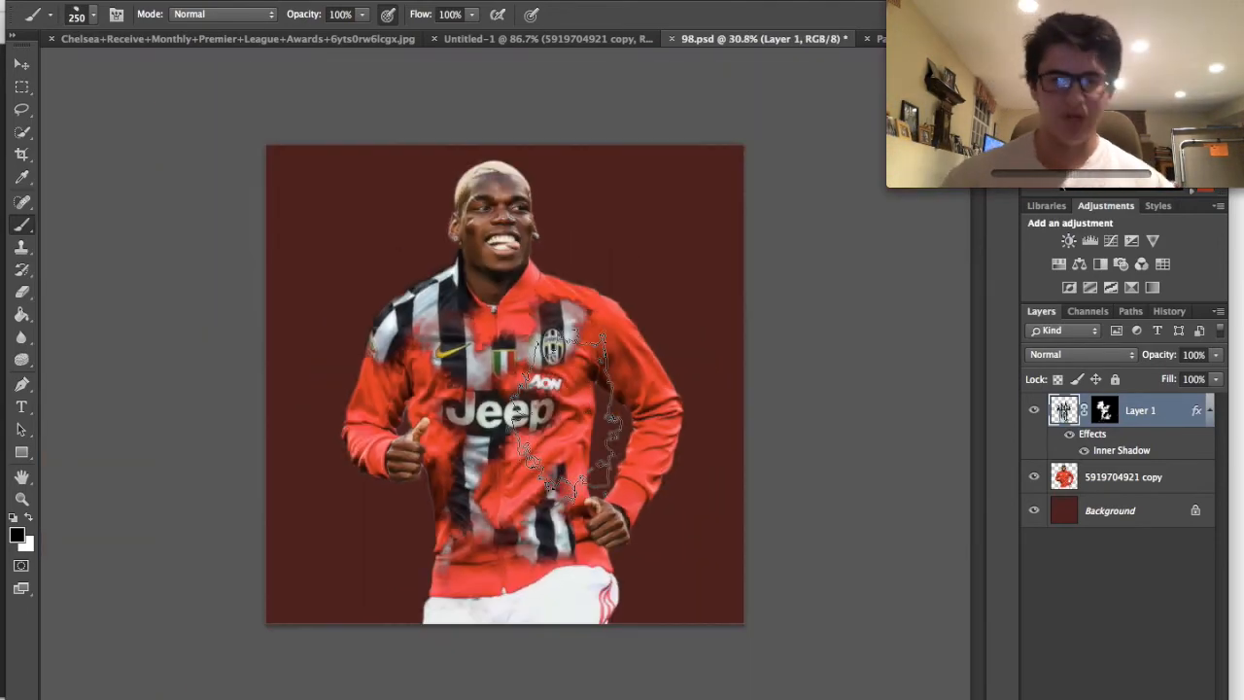
scroll(574, 410, "up", 3)
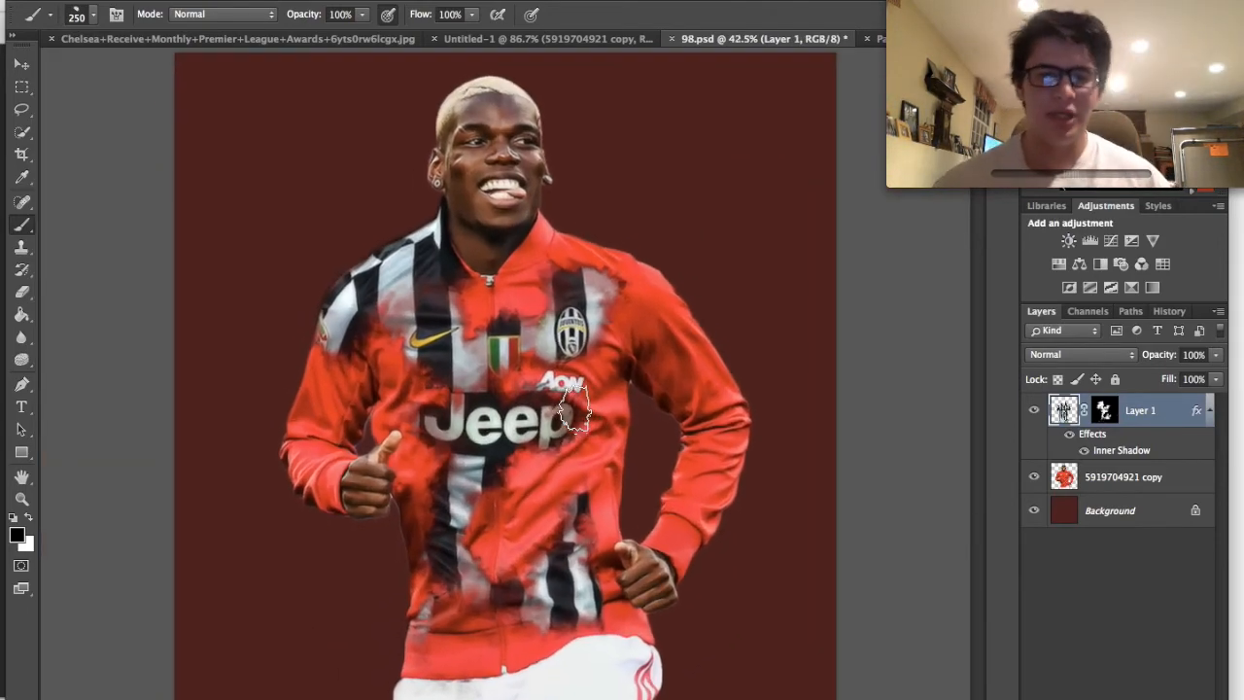
scroll(573, 411, "down", 1)
scroll(574, 410, "up", 3)
scroll(574, 411, "up", 10)
scroll(311, 398, "down", 10)
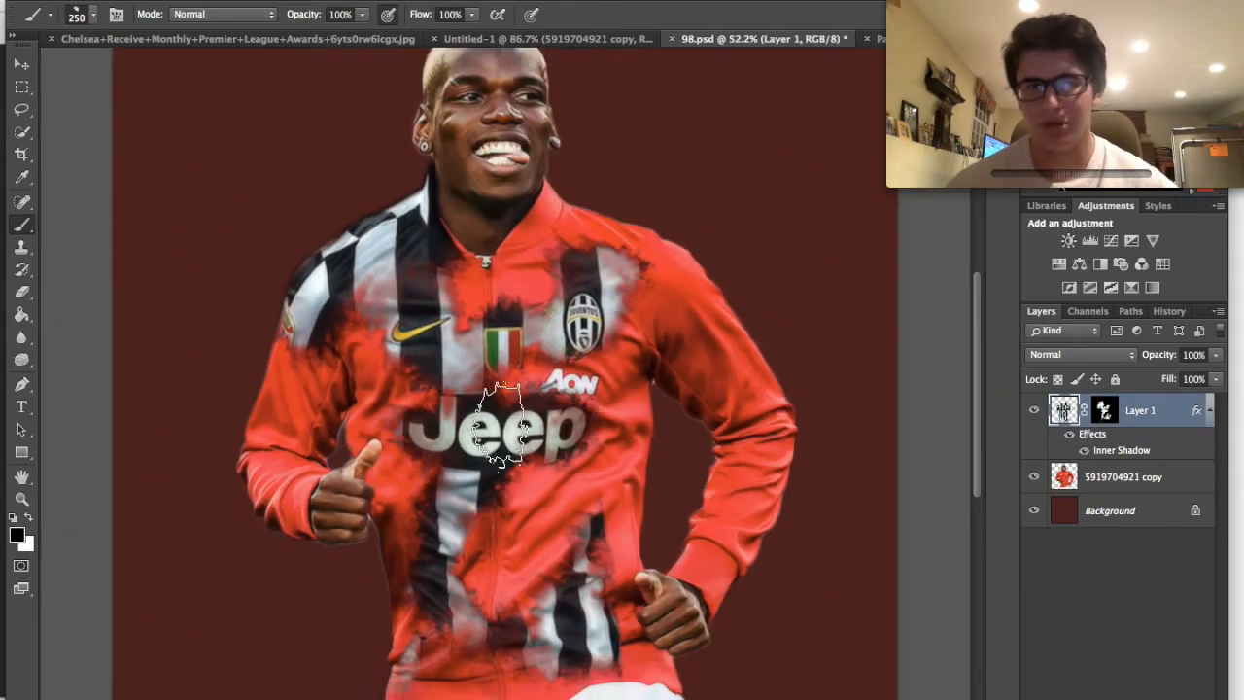
scroll(500, 422, "down", 3)
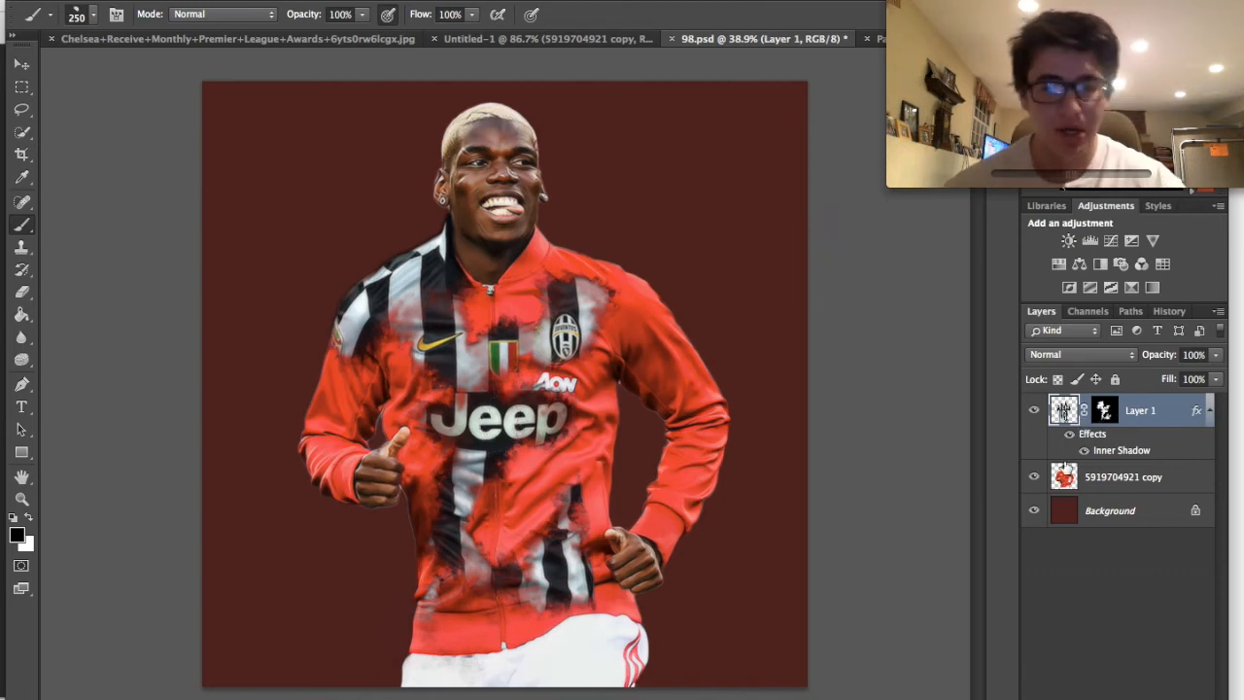
left_click(1065, 475, "shift")
key("ctrl+e")
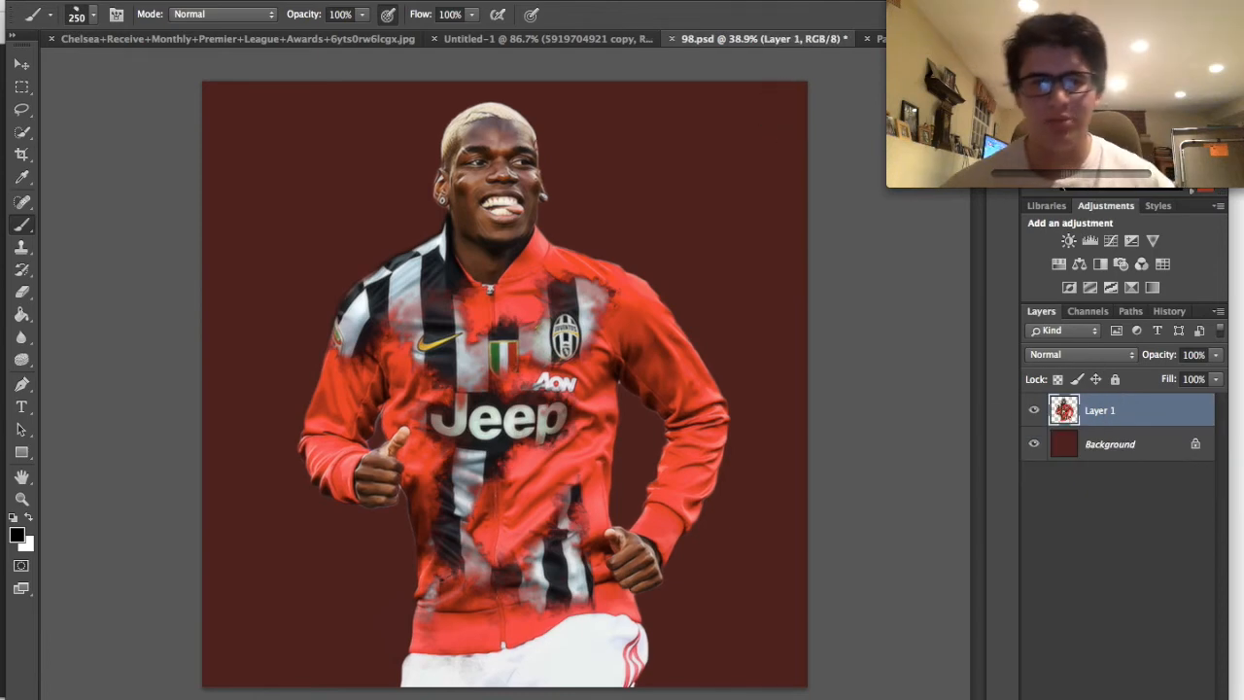
left_click(537, 2)
mouse_move(413, 2)
mouse_move(518, 371)
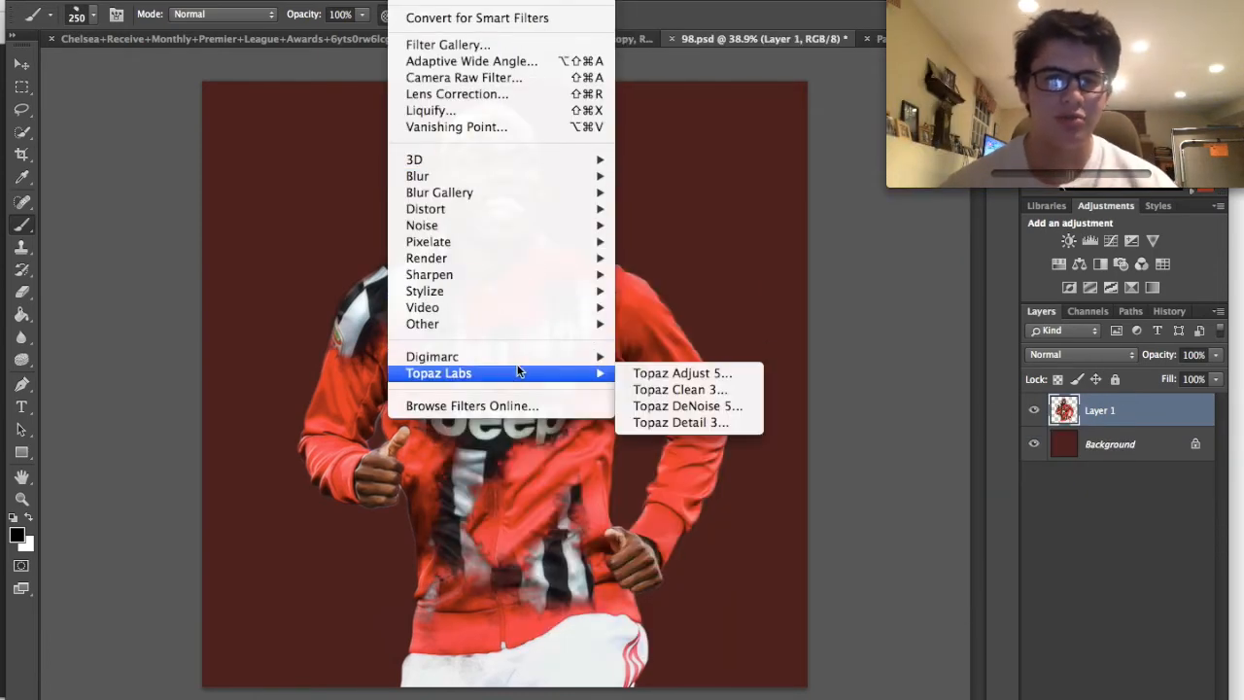
left_click(652, 371)
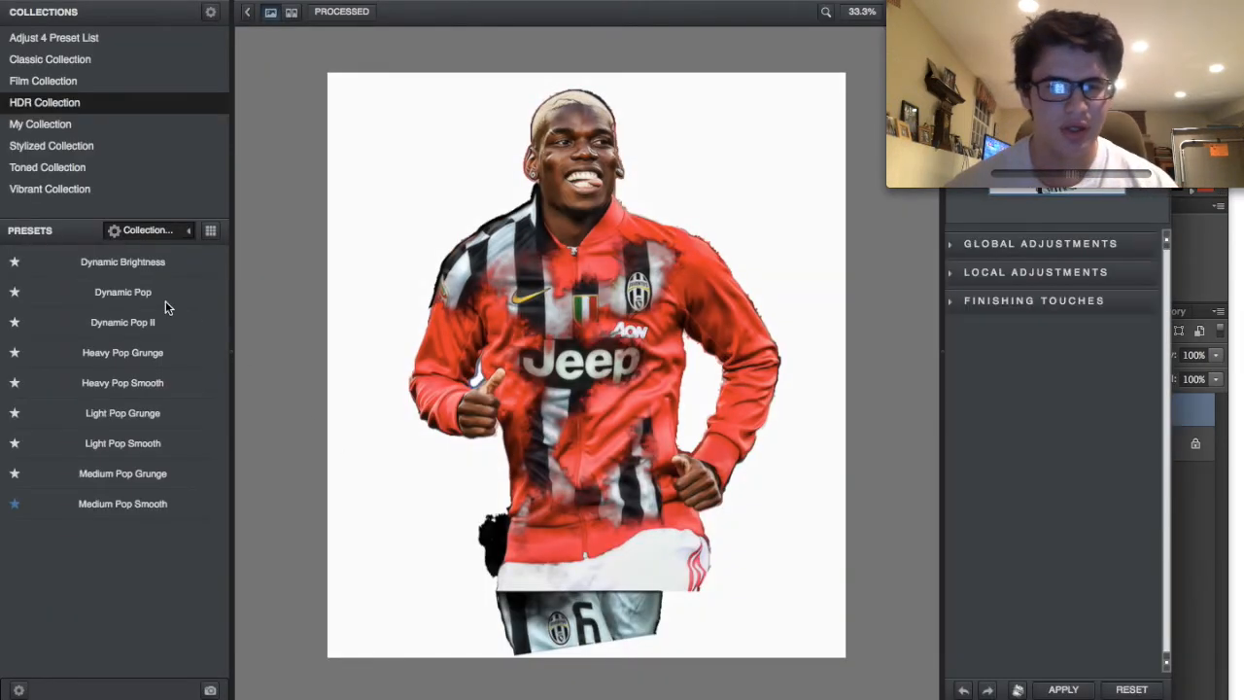
- Apply the HDR Collection's Dynamic Pop preset to the player, adjusting the overall Transparency under Finishing Touches
left_click(152, 294)
left_click(1026, 552)
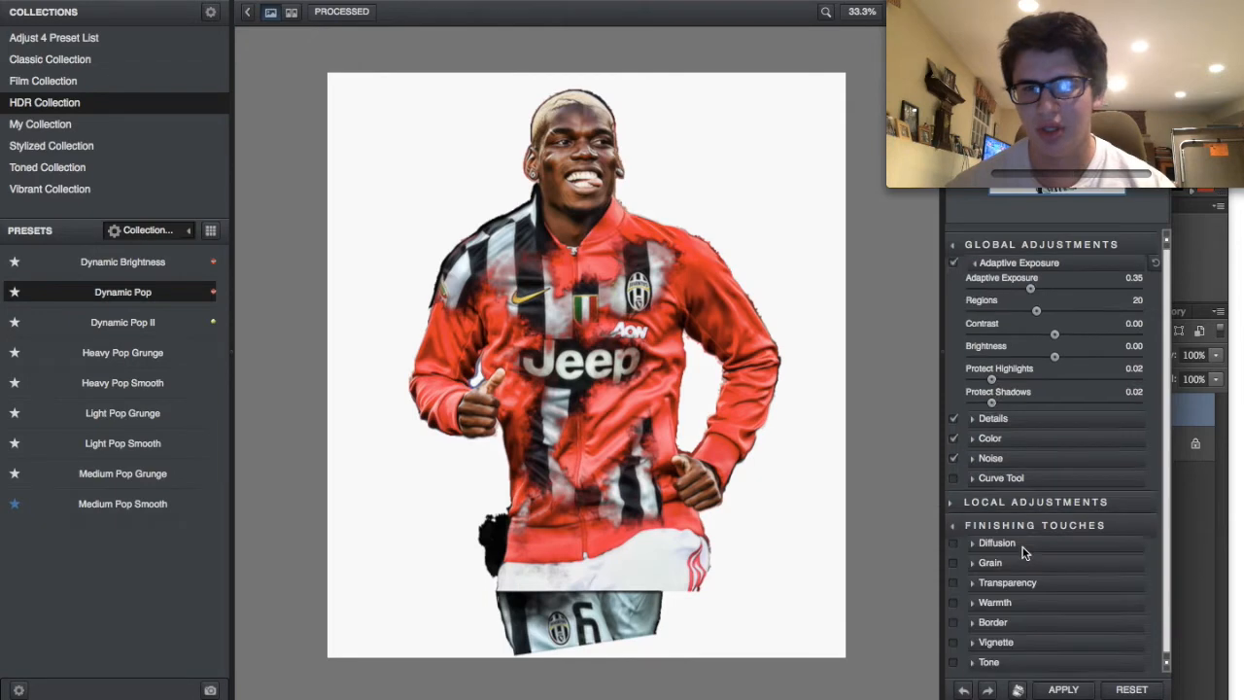
left_click(1009, 583)
left_click_drag(1027, 608, 1038, 609)
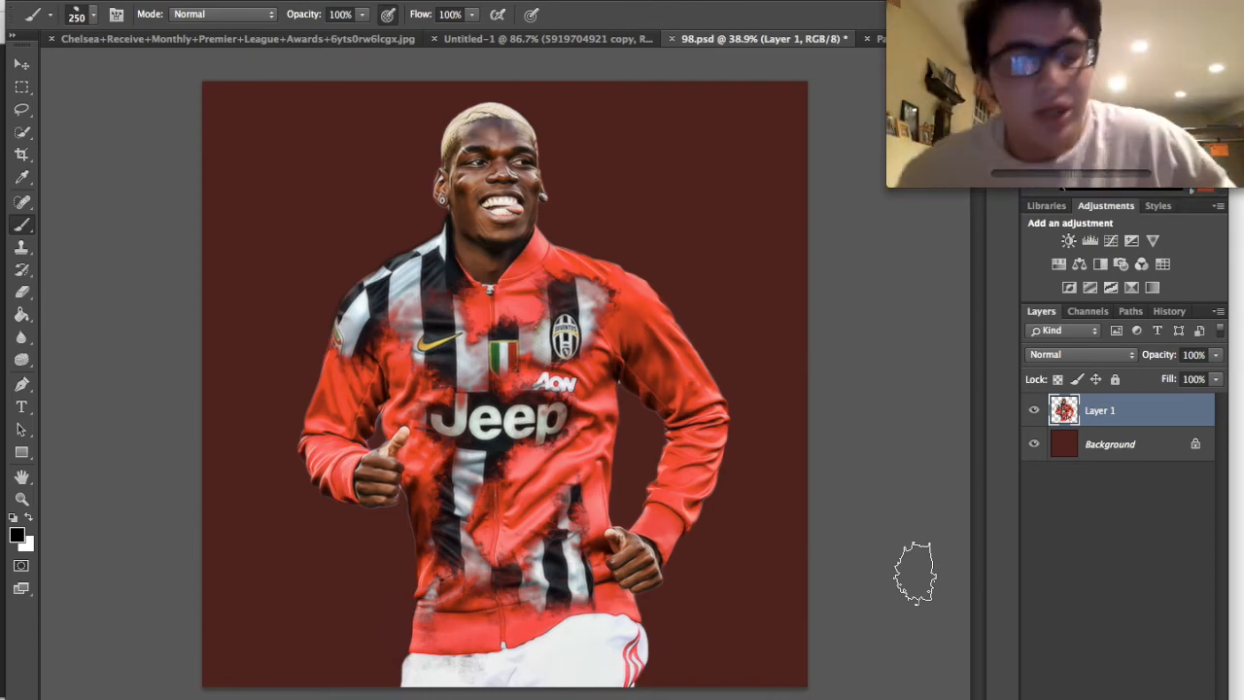
scroll(699, 435, "up", 3)
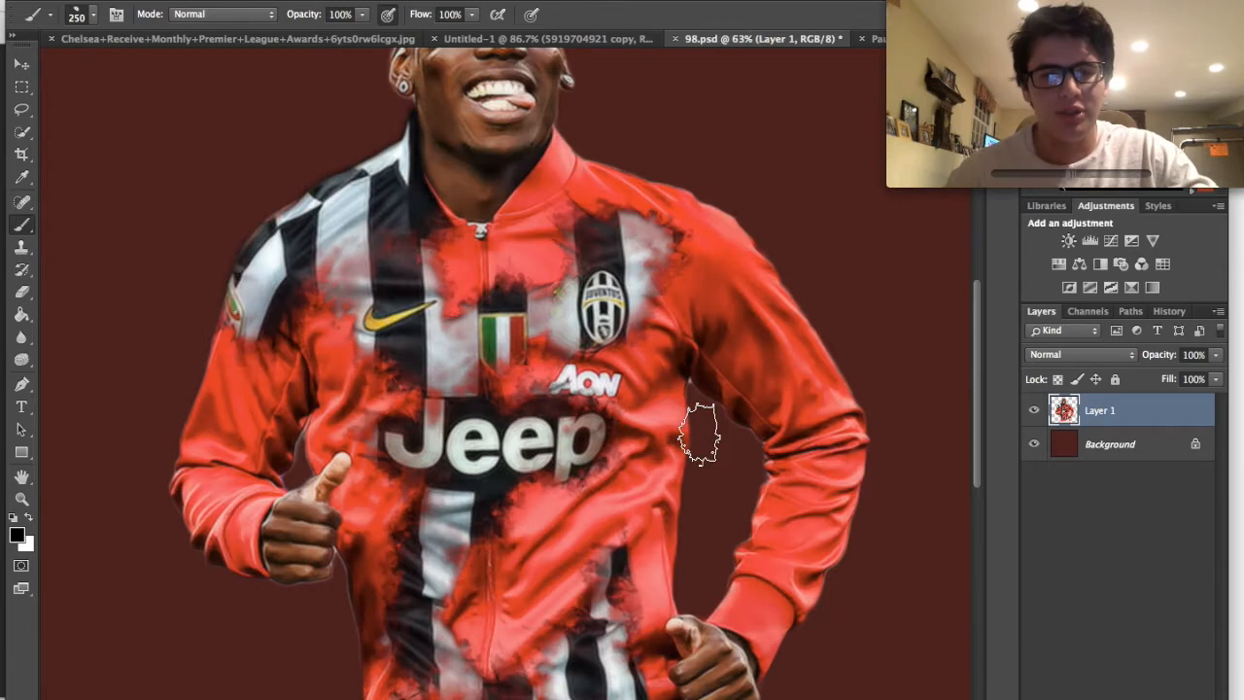
scroll(699, 435, "down", 1)
scroll(698, 435, "up", 2)
scroll(697, 436, "down", 2)
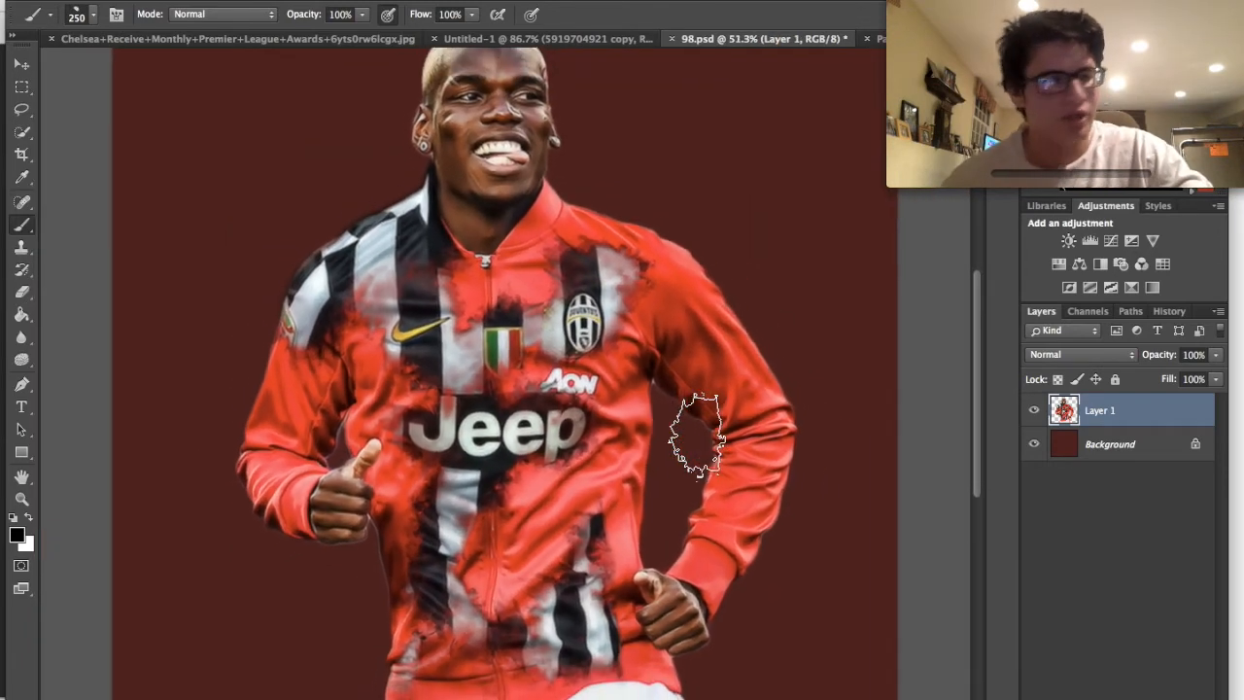
- Create a new layer above the Background and place GrungeTexture-4.jpg from the Red-tagged files into it
scroll(697, 435, "down", 4)
scroll(697, 434, "up", 2)
scroll(697, 434, "up", 1)
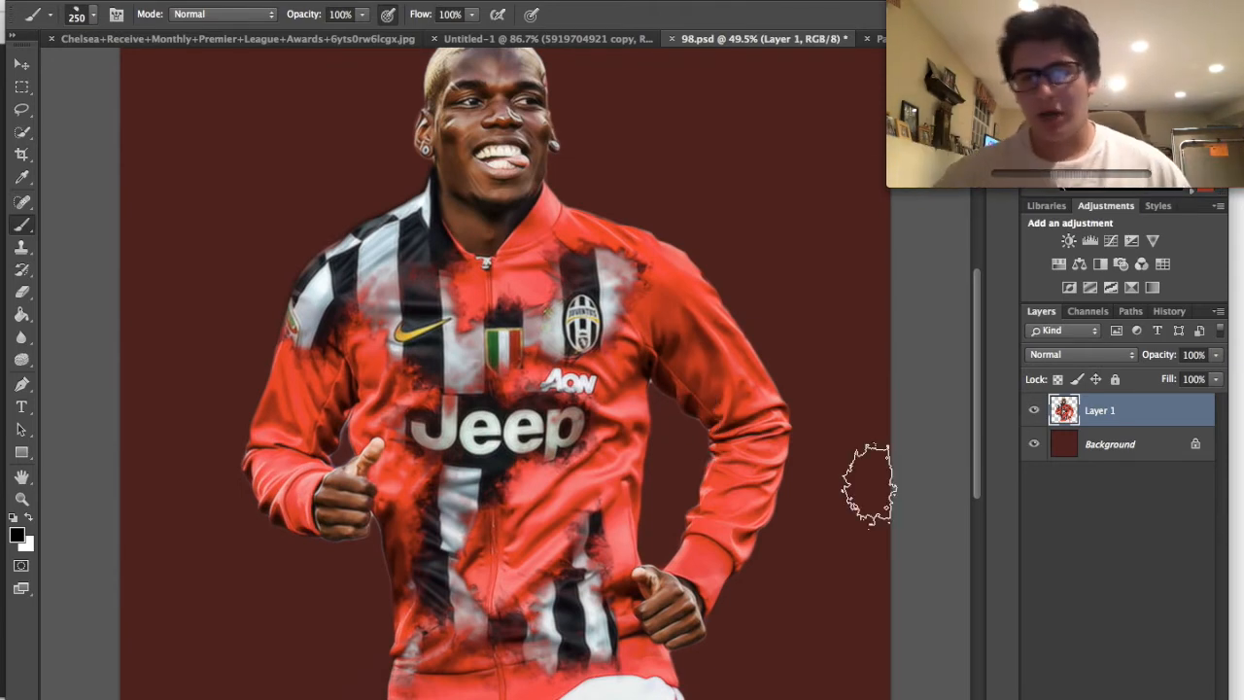
left_click(1122, 452)
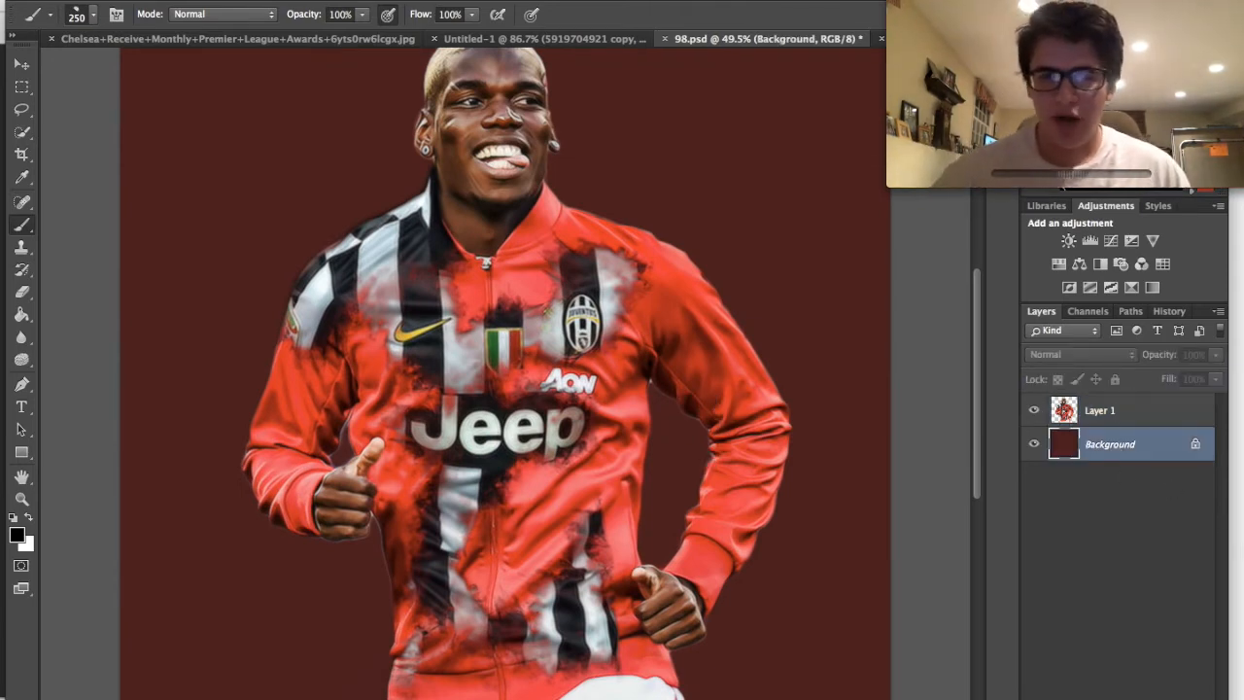
key("alt+shift+super+n")
mouse_move(118, 696)
left_click(71, 692)
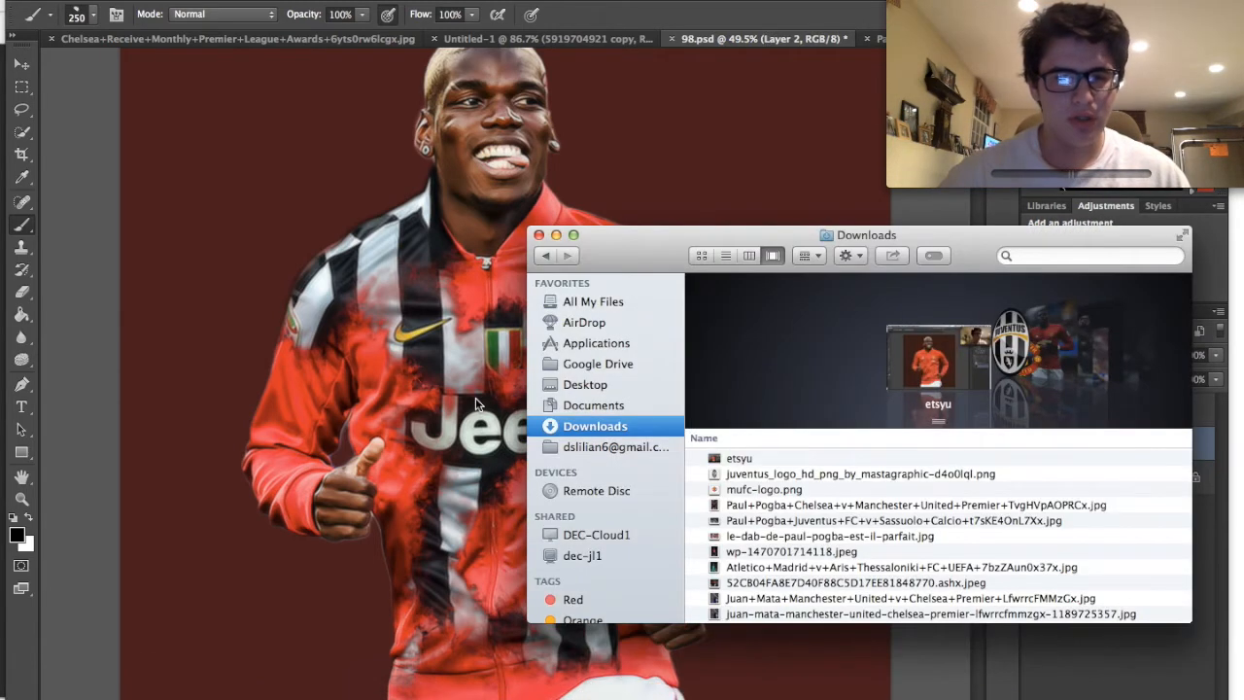
left_click(573, 599)
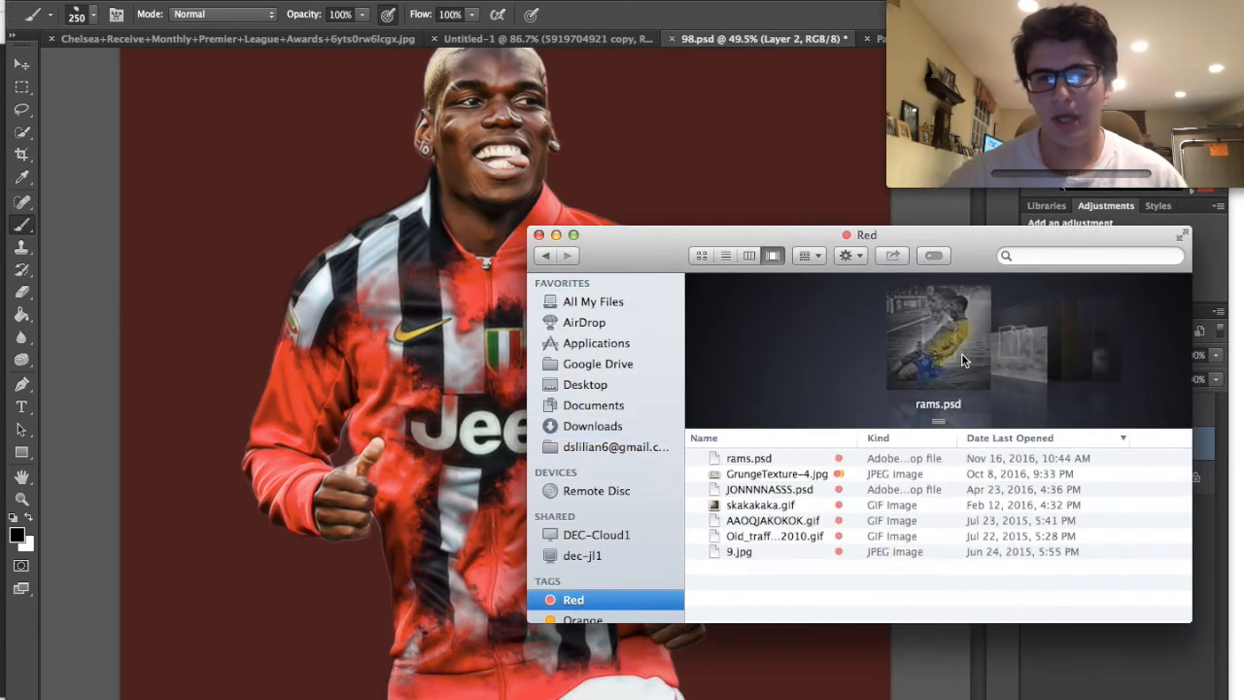
left_click(770, 475)
left_click_drag(770, 476, 752, 185)
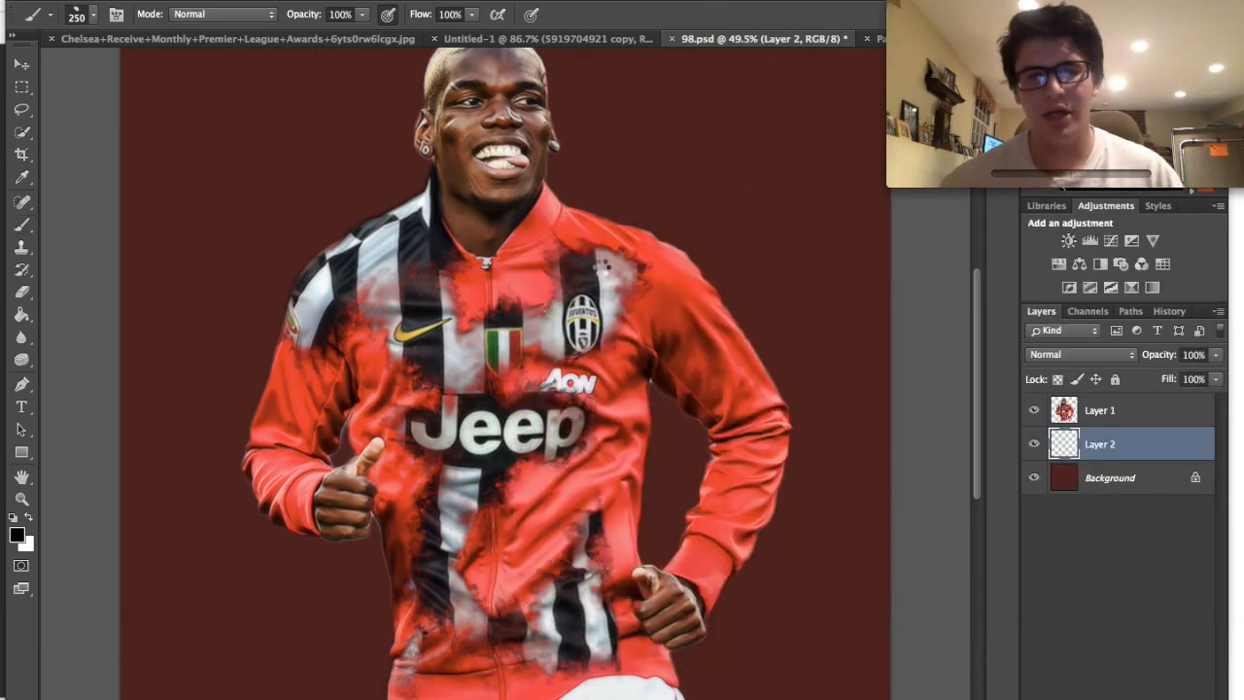
- Enlarge the placed grunge texture until it covers the whole canvas behind the player, and commit the transform
scroll(603, 265, "down", 3)
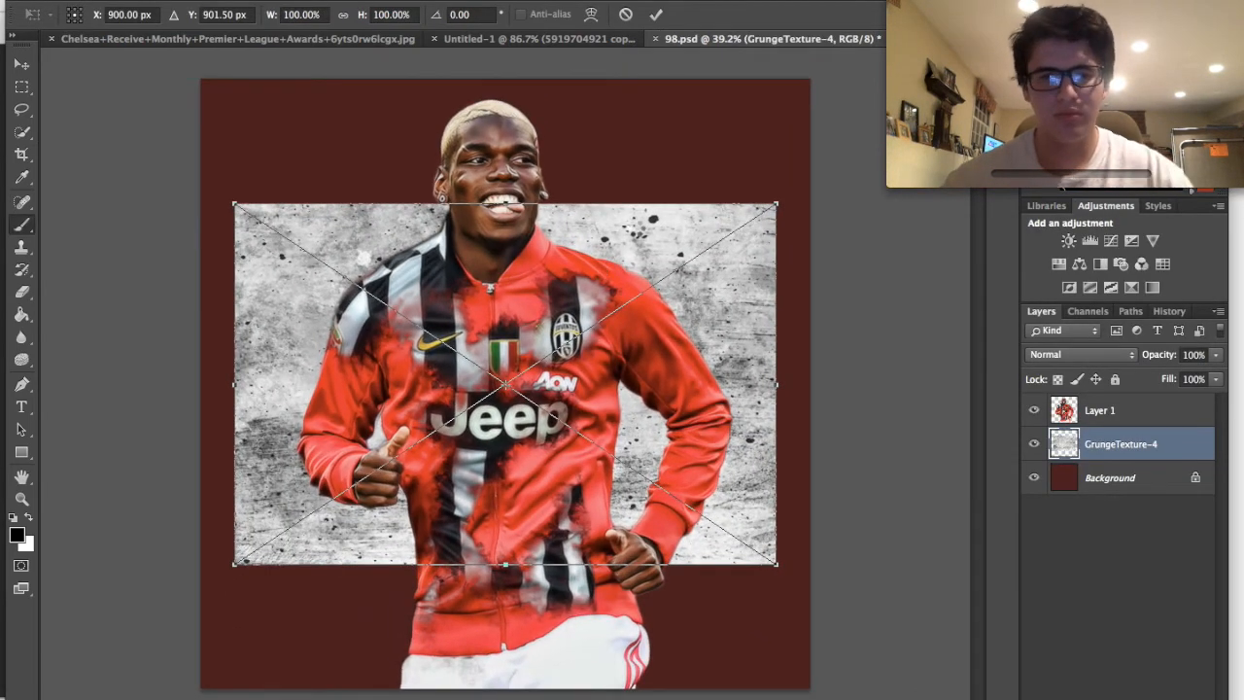
left_click_drag(776, 204, 630, 319)
mouse_move(848, 194)
left_mouse_down()
mouse_move(987, 29)
mouse_move(1013, 22)
left_mouse_up()
key("Return")
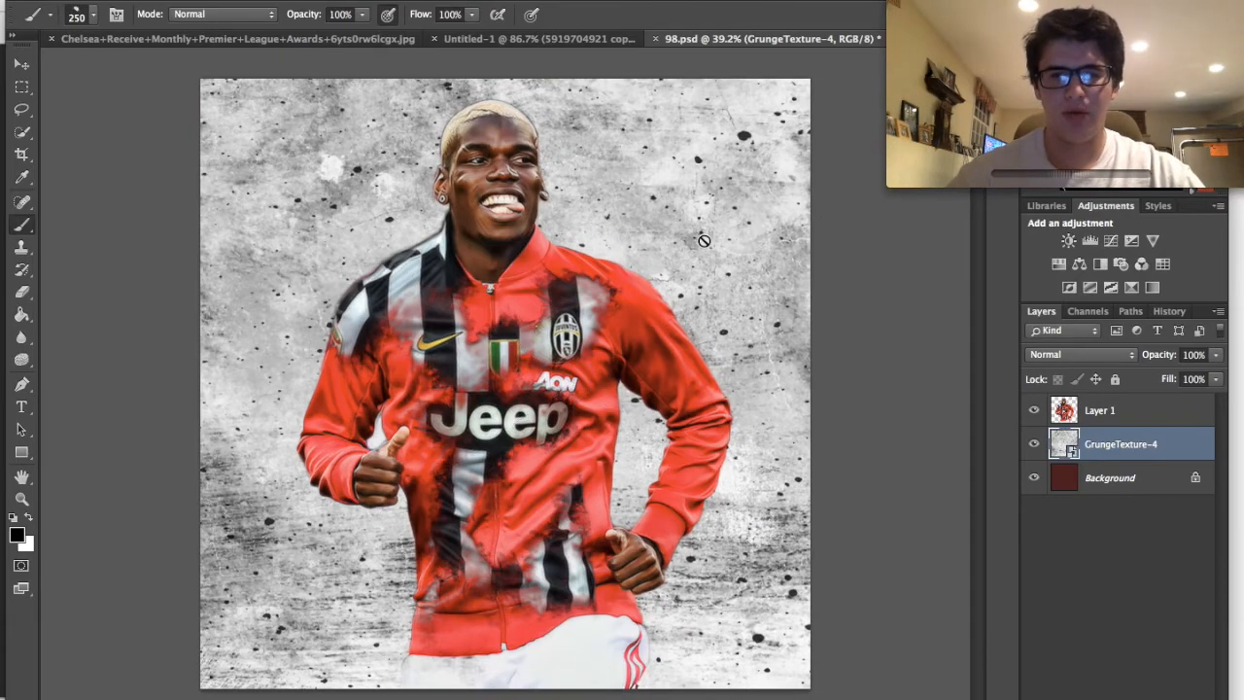
- Rasterize the GrungeTexture-4 layer and invert its tones
left_click(33, 297)
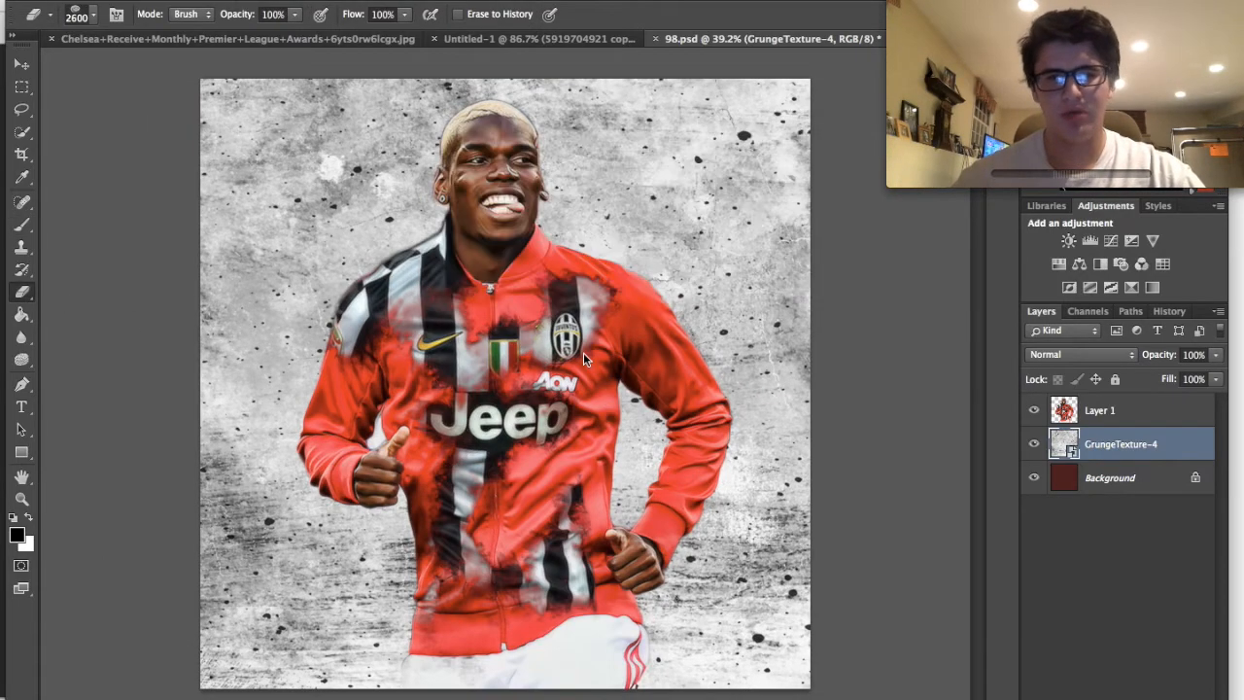
left_click(21, 64)
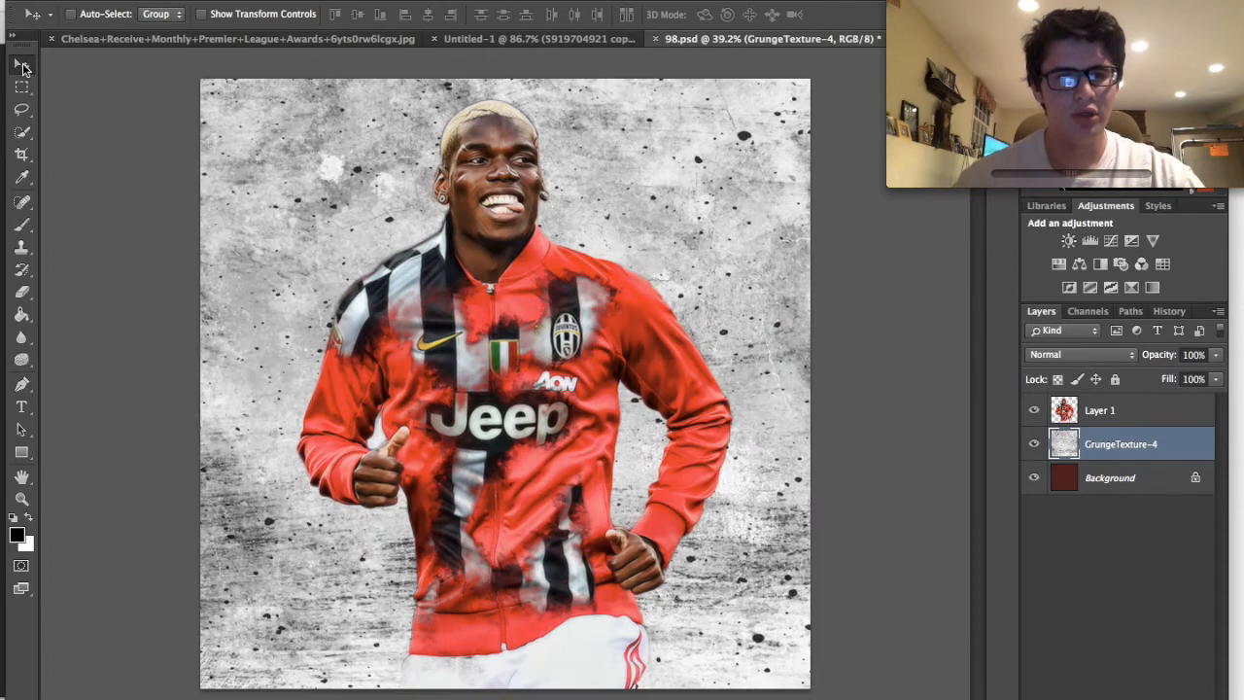
key("ctrl+i")
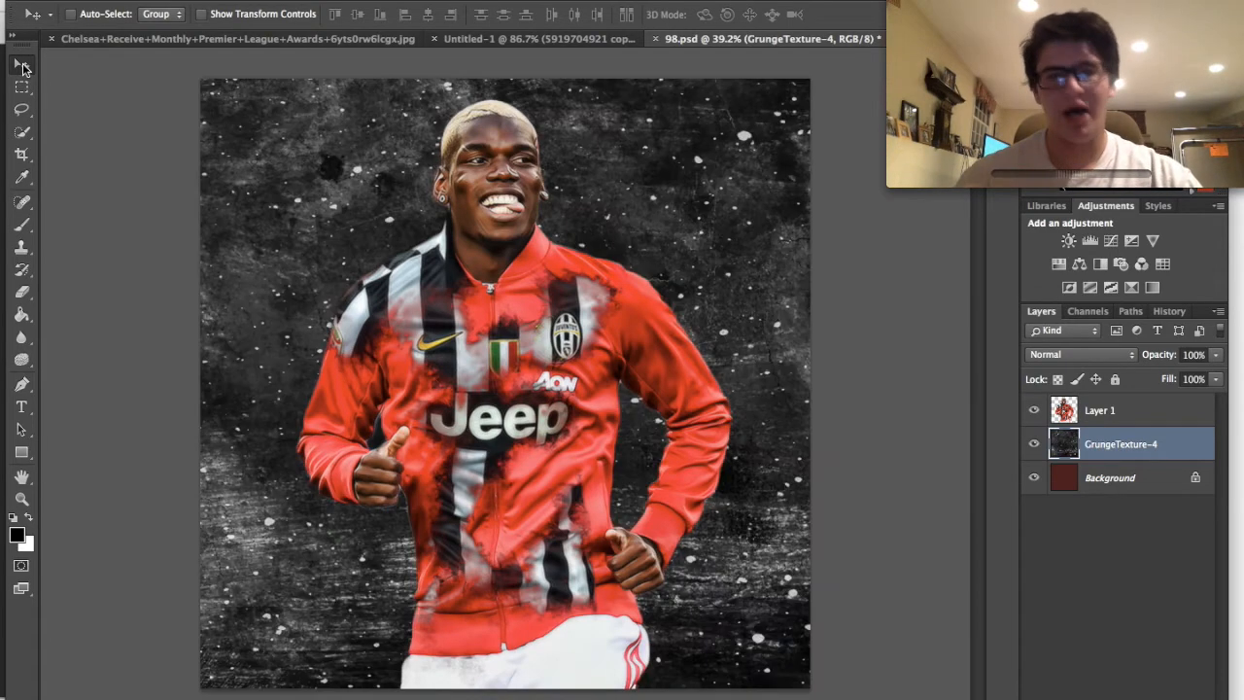
- Set the GrungeTexture-4 layer's blend mode to Overlay
left_click(1117, 353)
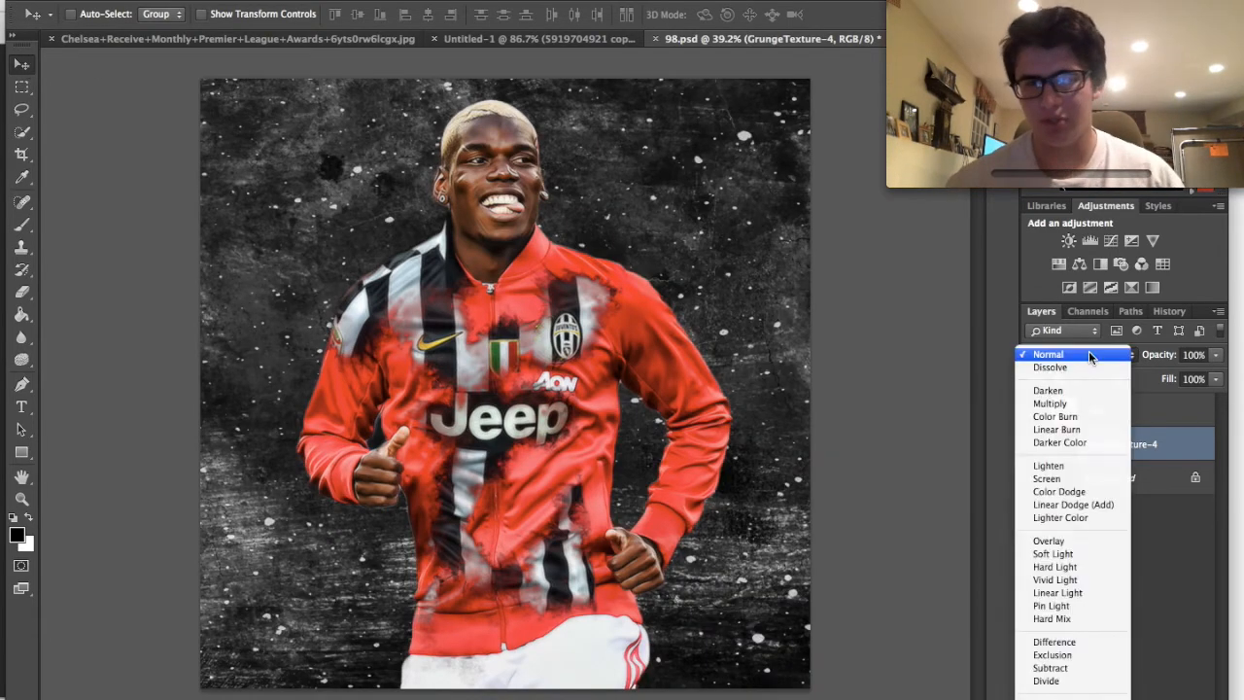
left_click(1072, 542)
scroll(920, 464, "up", 2)
scroll(921, 463, "down", 3)
scroll(922, 464, "up", 2)
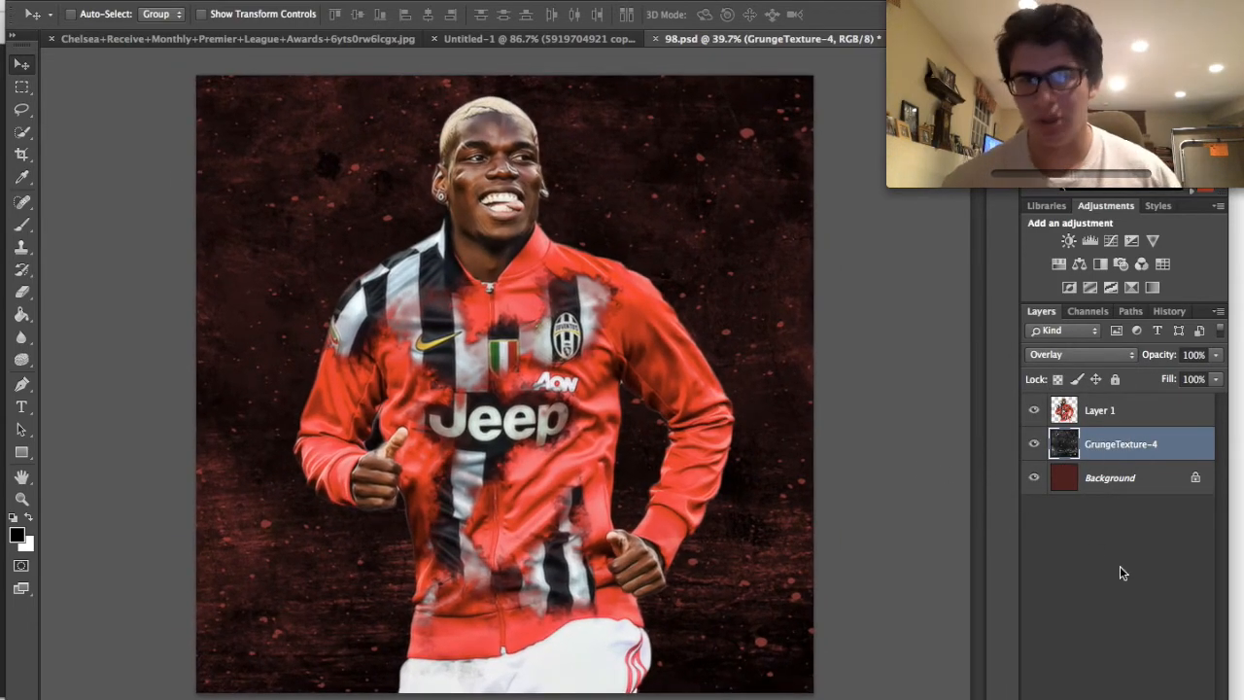
- Create a new layer above GrungeTexture-4 and prepare a white brush, opening the swirl presets at the end of the brush list
key("ctrl+shift+alt+n")
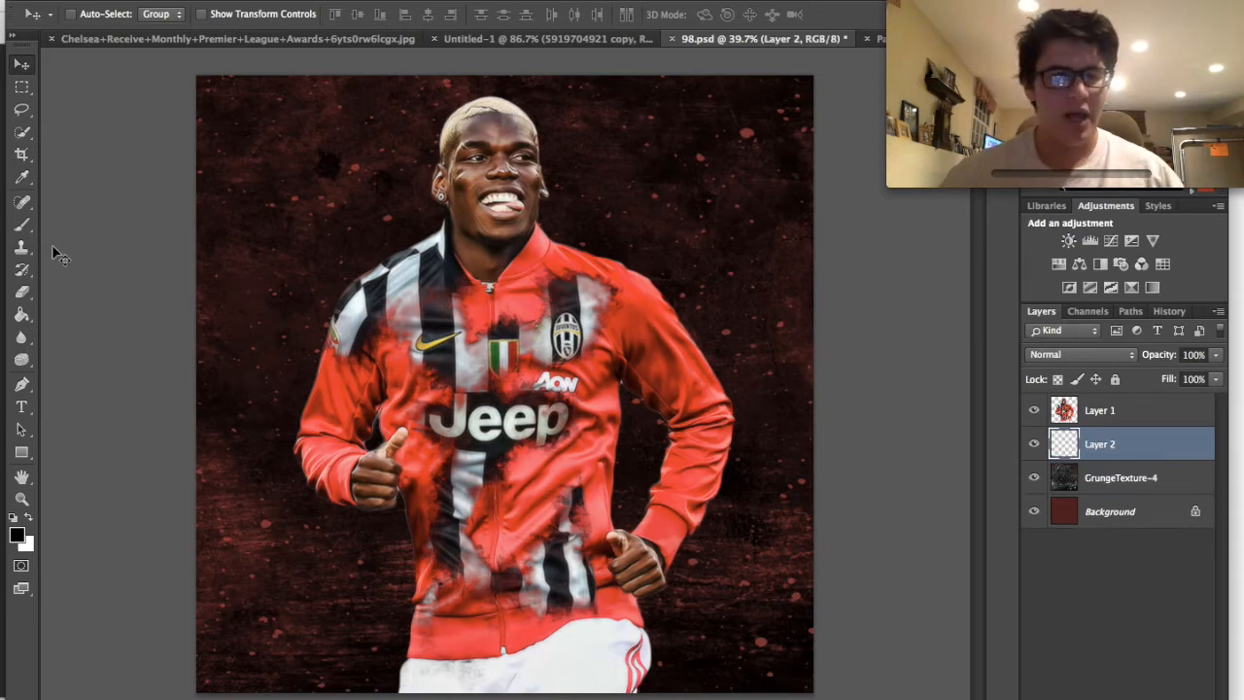
left_click(22, 225)
left_click(30, 520)
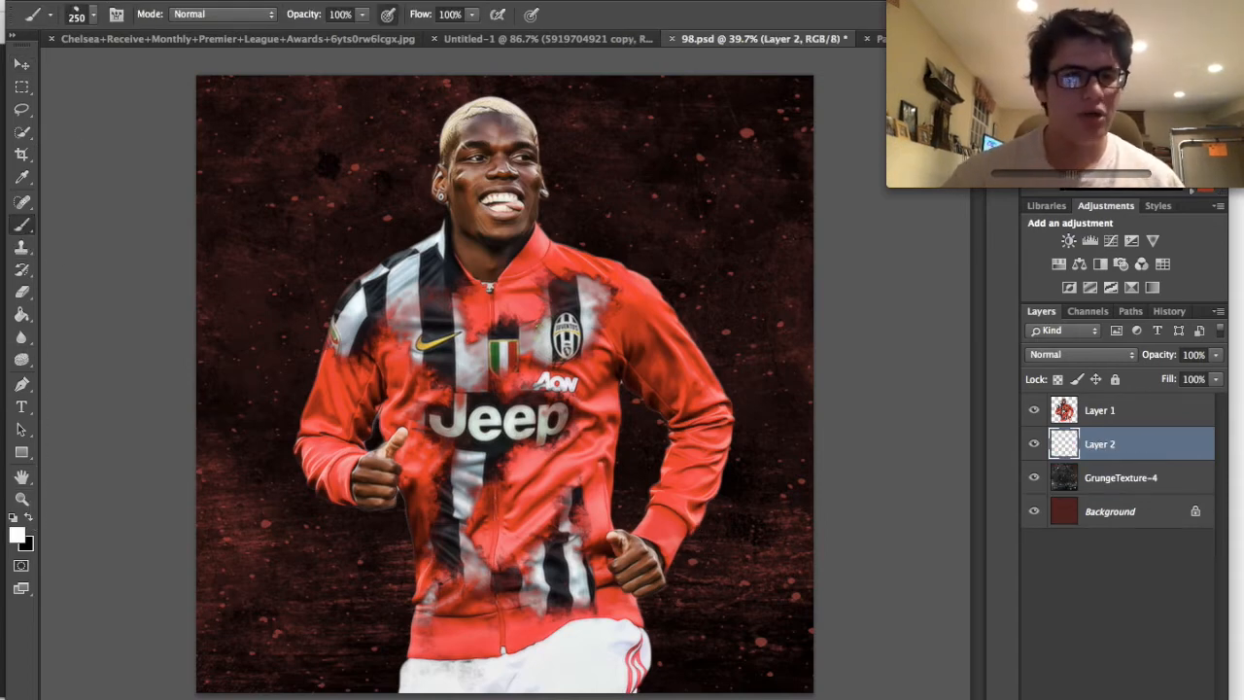
left_click(93, 14)
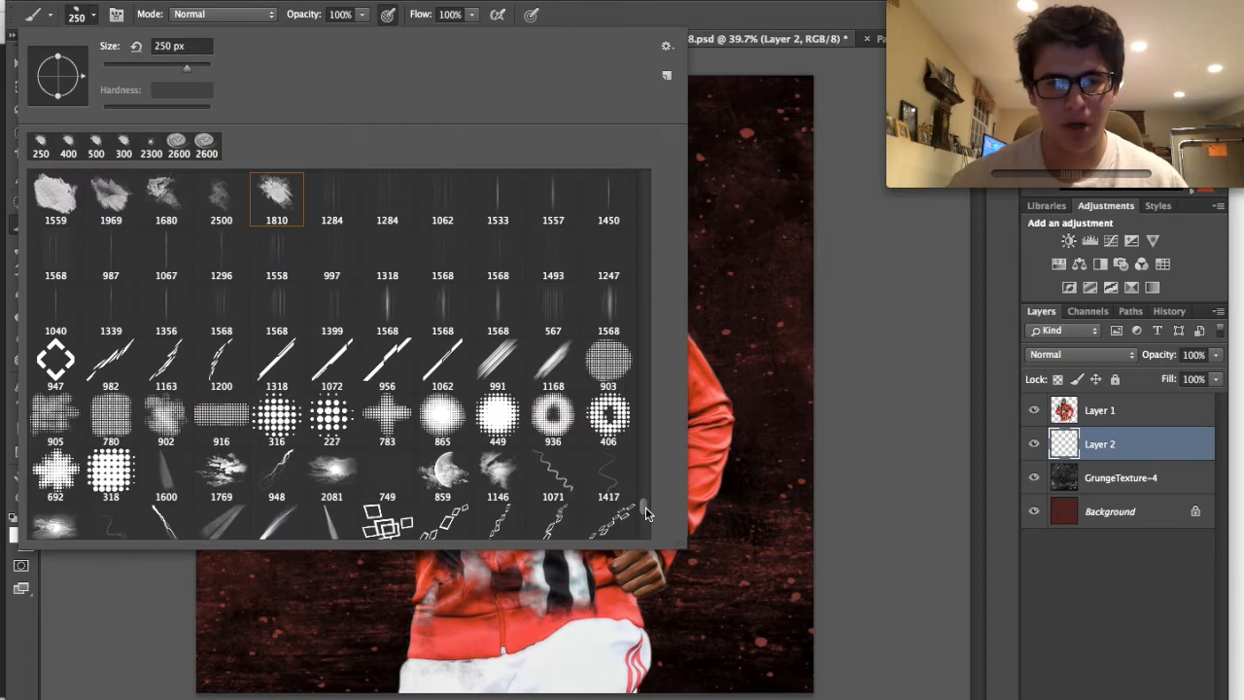
left_click_drag(645, 506, 642, 583)
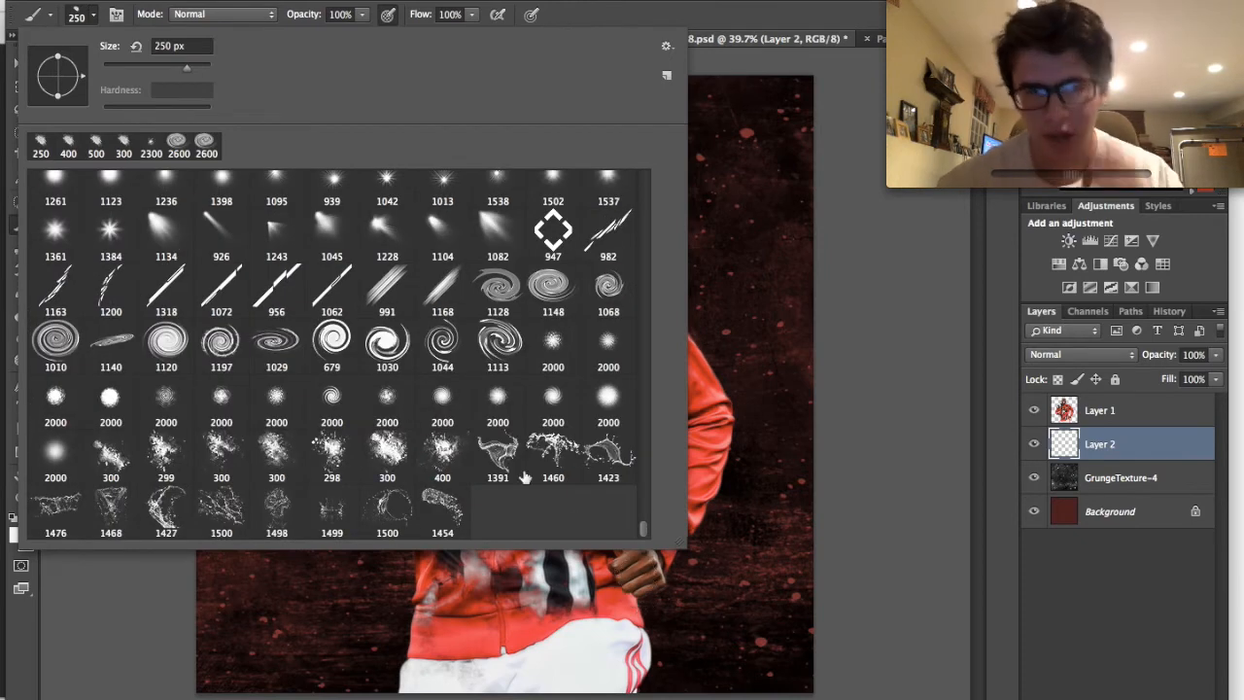
- Try the 1010 px swirl brush, enlarged to 1700 px
left_click(336, 341)
left_click(167, 340)
left_click(56, 340)
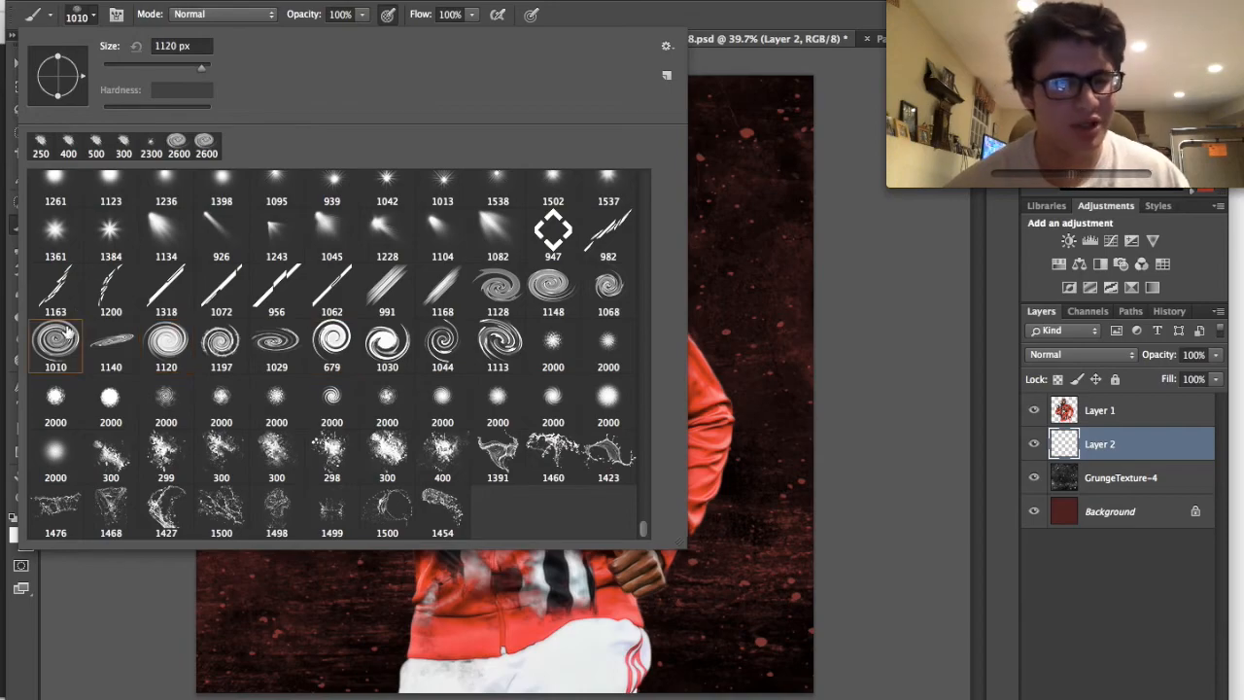
key("Return")
key("bracketright")
key("bracketright")
key("bracketright")
key("bracketright")
key("bracketright")
key("bracketright")
key("bracketright")
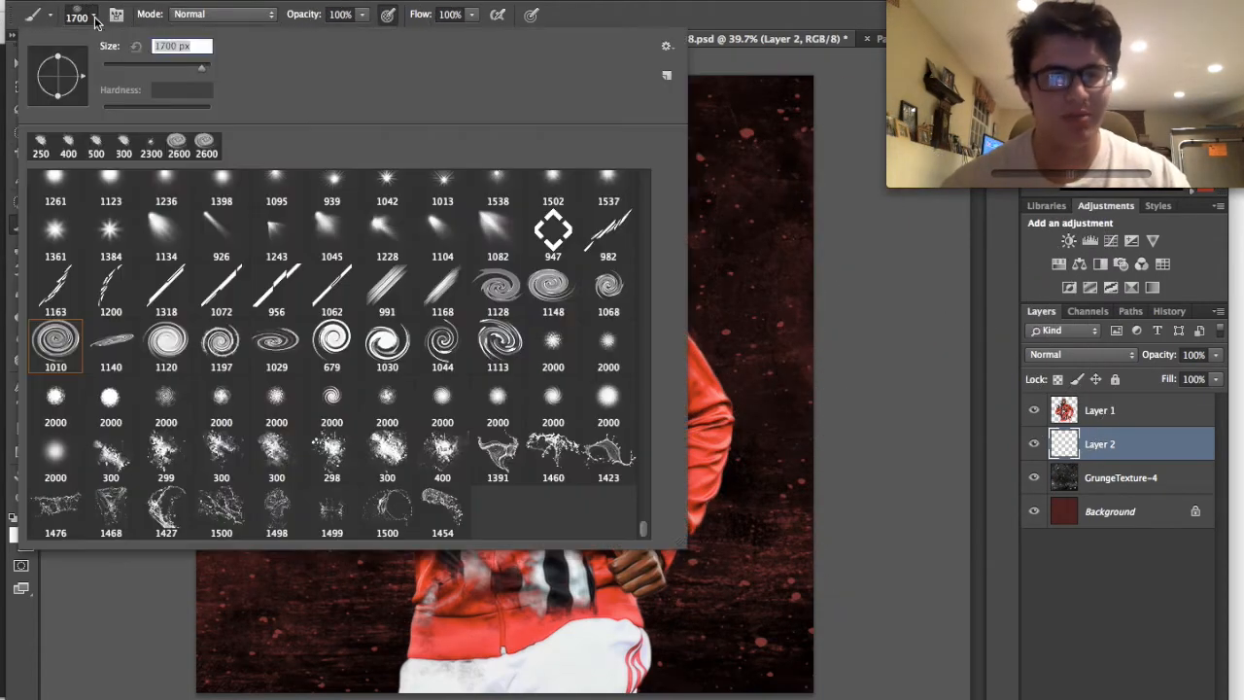
- Choose the 1120 px swirl brush and enlarge it to 2200 px
left_click(88, 16)
left_click(375, 358)
left_click(331, 342)
left_click(167, 342)
left_click(733, 15)
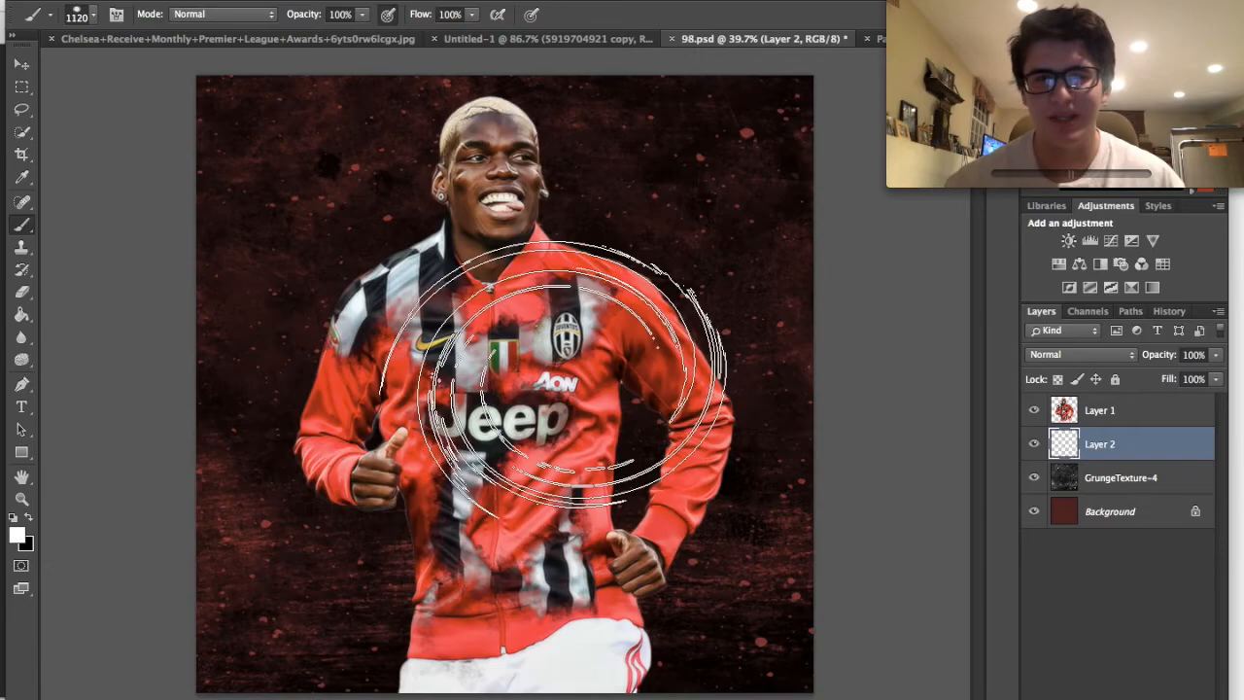
key("bracketright")
key("bracketright")
key("bracketright")
key("bracketright")
key("bracketright")
key("bracketright")
key("bracketright")
key("bracketright")
key("bracketright")
key("bracketright")
key("bracketright")
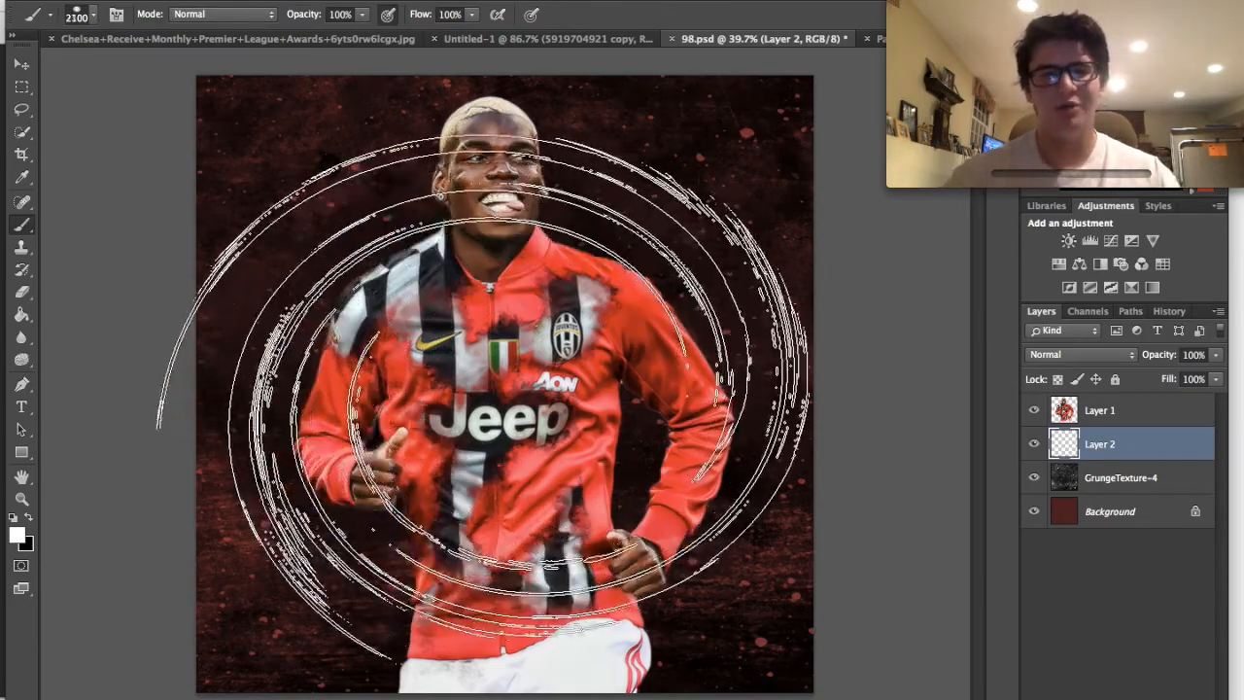
- Stamp a trial swirl behind the player on Layer 2, then replace it with a single 2500 px white swirl
left_click(515, 389)
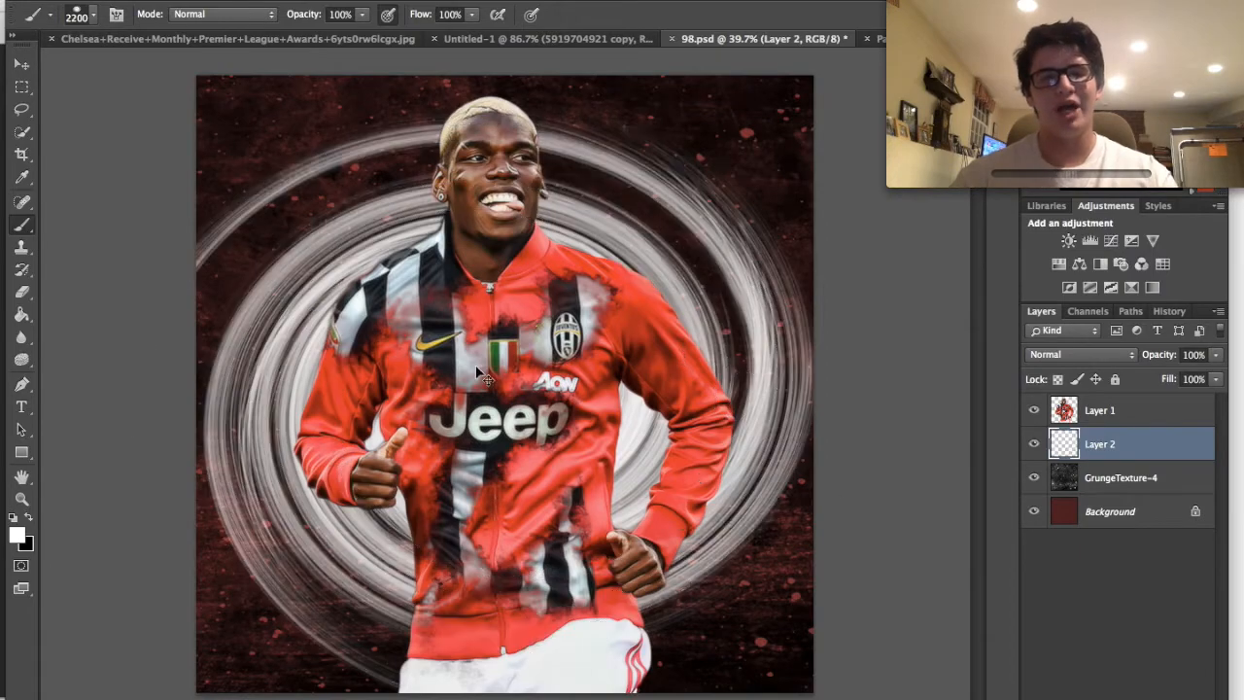
key("ctrl+z")
key("bracketright")
key("bracketright")
key("bracketright")
left_click(501, 388)
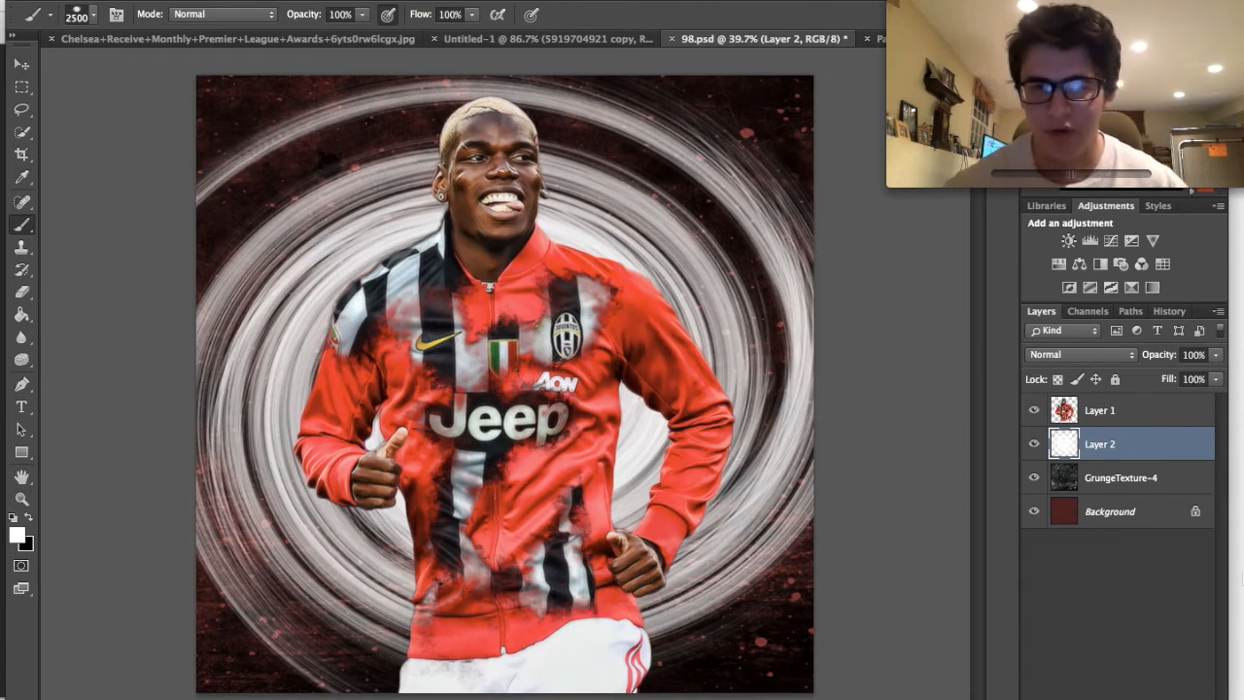
- Set the swirl layer's blend mode to Overlay and duplicate it three times to intensify the effect
left_click(1079, 355)
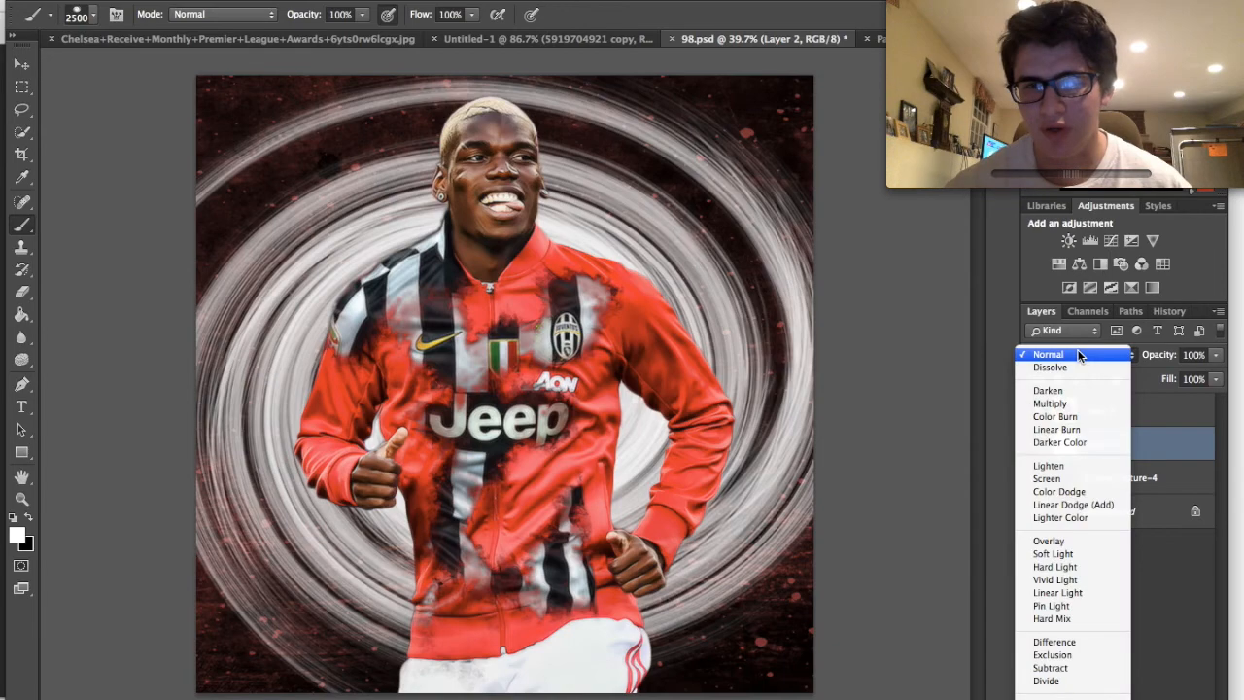
left_click(1069, 542)
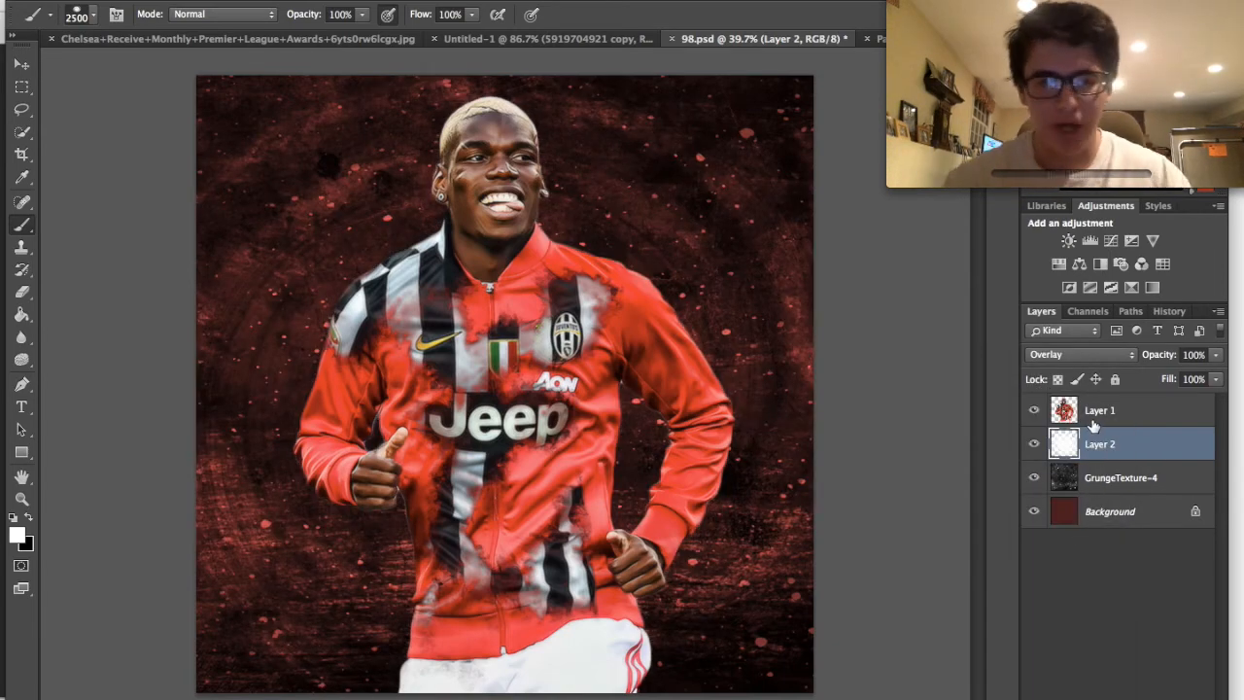
key("super+j")
key("super+j")
key("super+j")
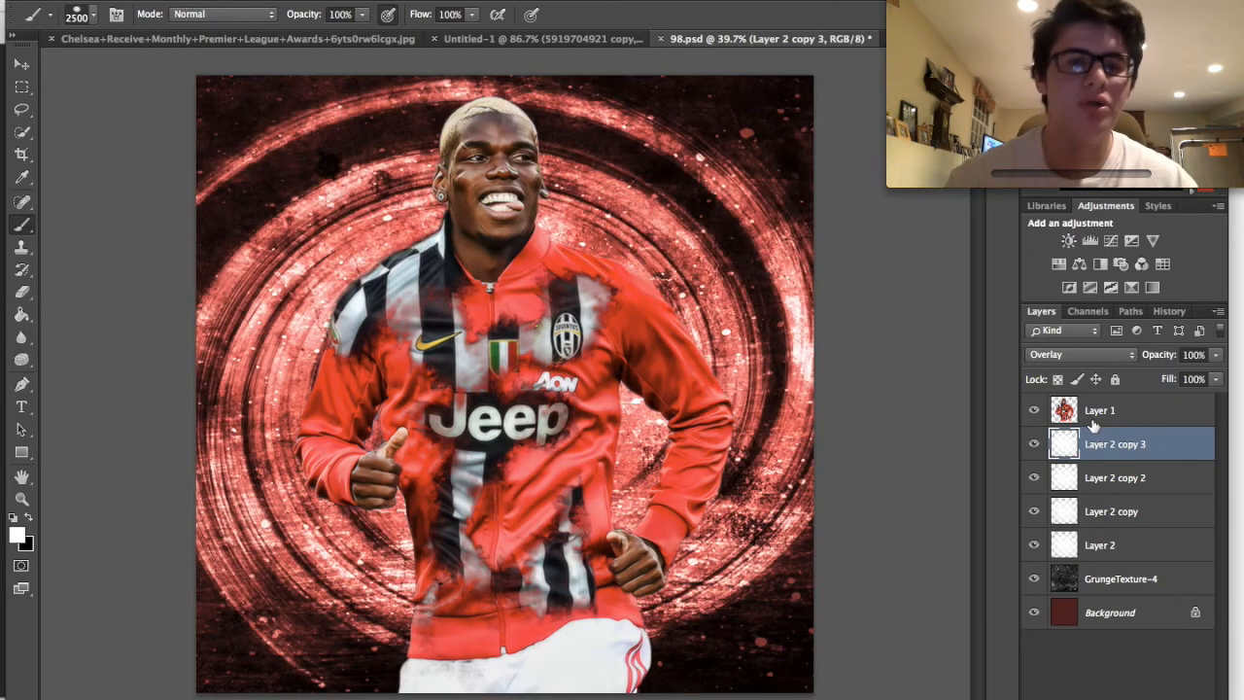
key("super+0")
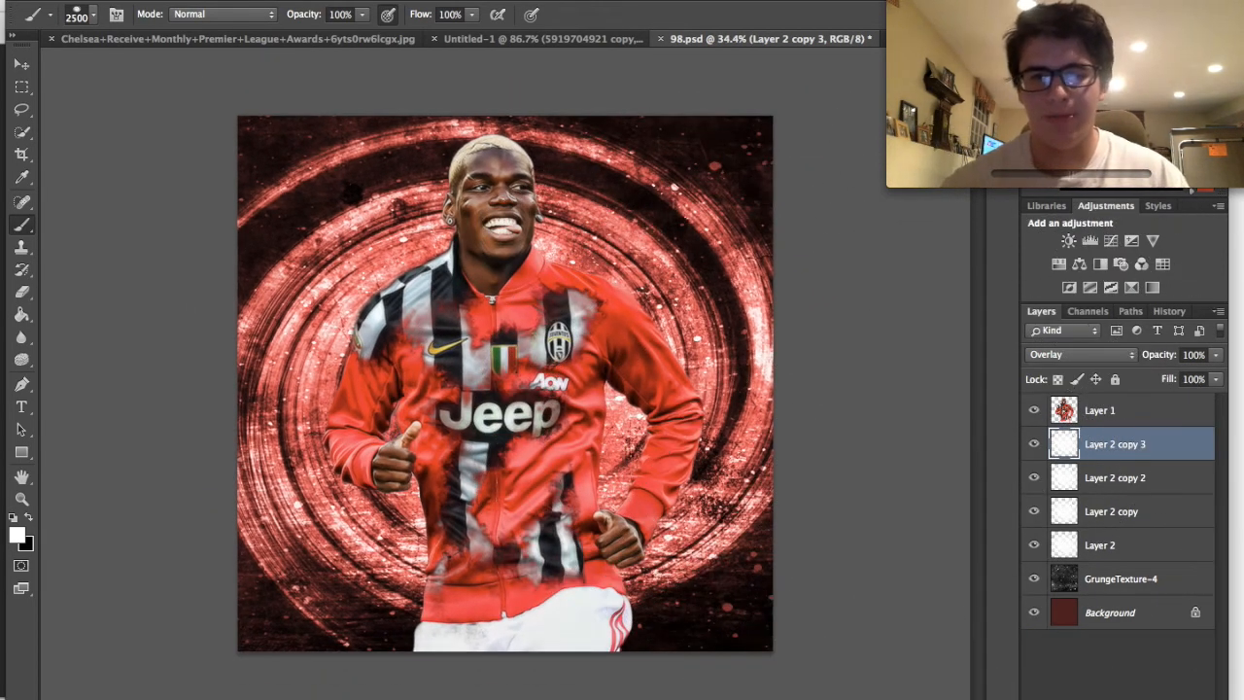
- Add the title POGBOOM in white 140 pt Bauer Regular in a wide text box across the poster's top, behind the player
left_click(24, 409)
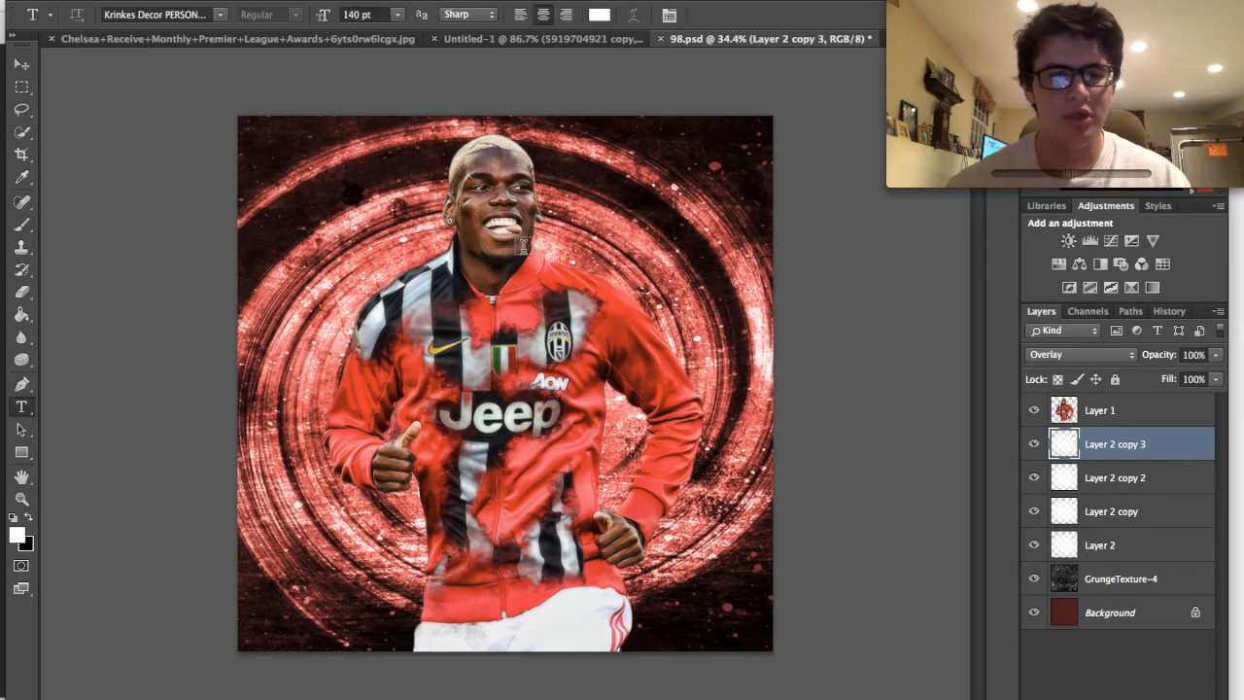
left_click_drag(252, 125, 758, 303)
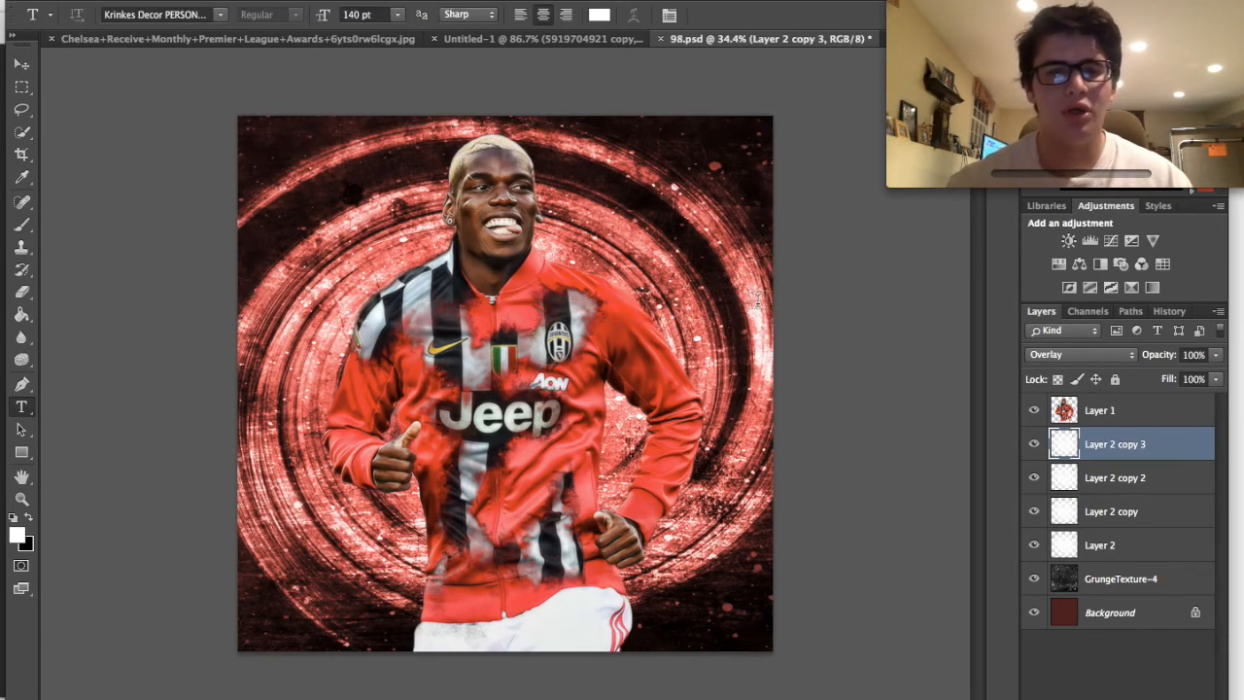
left_click(221, 14)
scroll(263, 162, "down", 10)
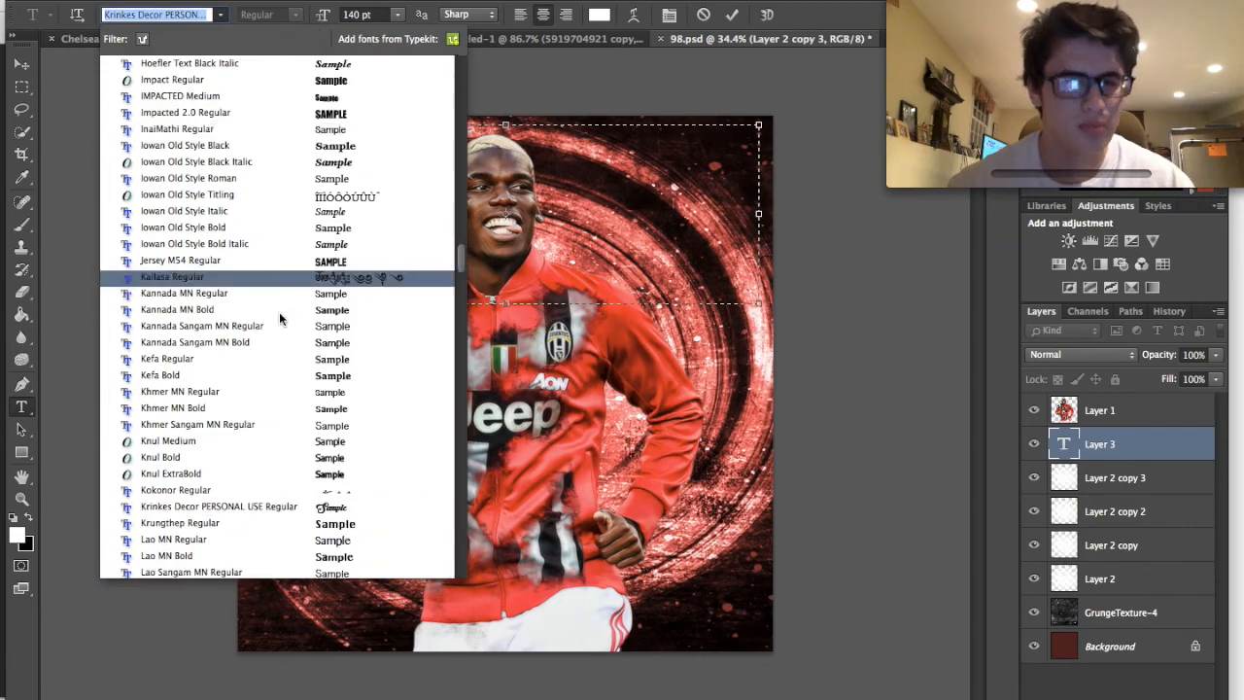
scroll(280, 318, "up", 3)
scroll(280, 319, "down", 10)
scroll(280, 318, "up", 4)
scroll(280, 319, "up", 15)
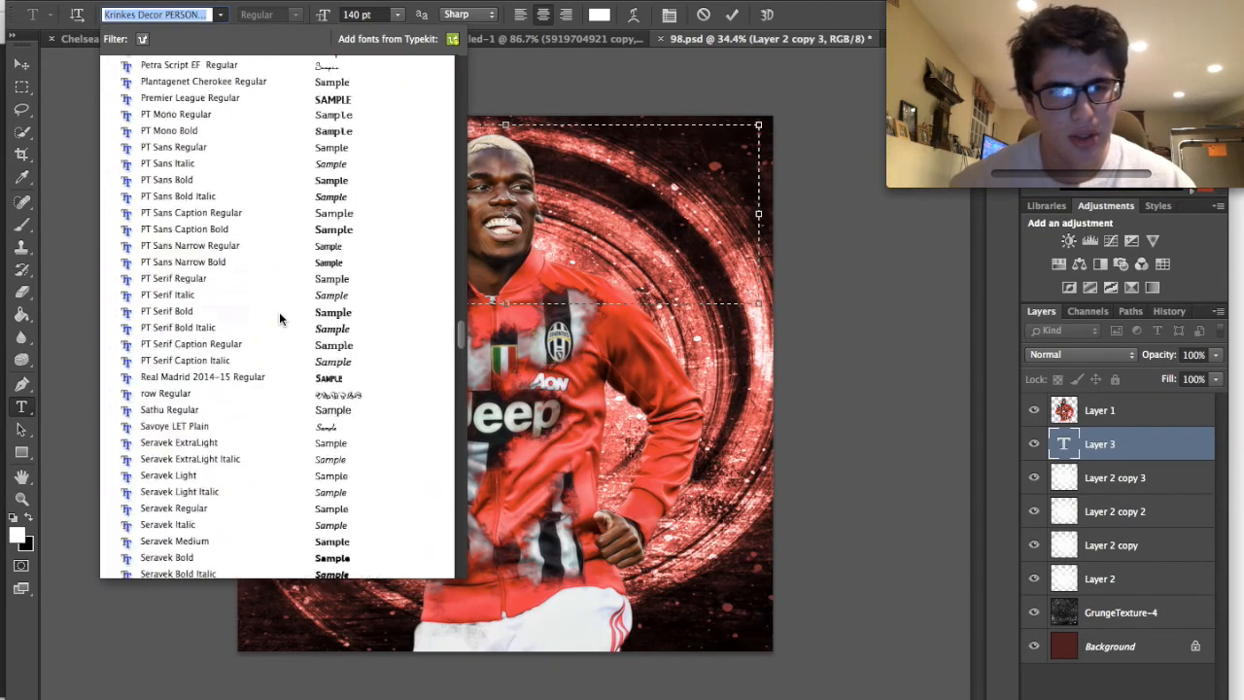
scroll(280, 319, "up", 15)
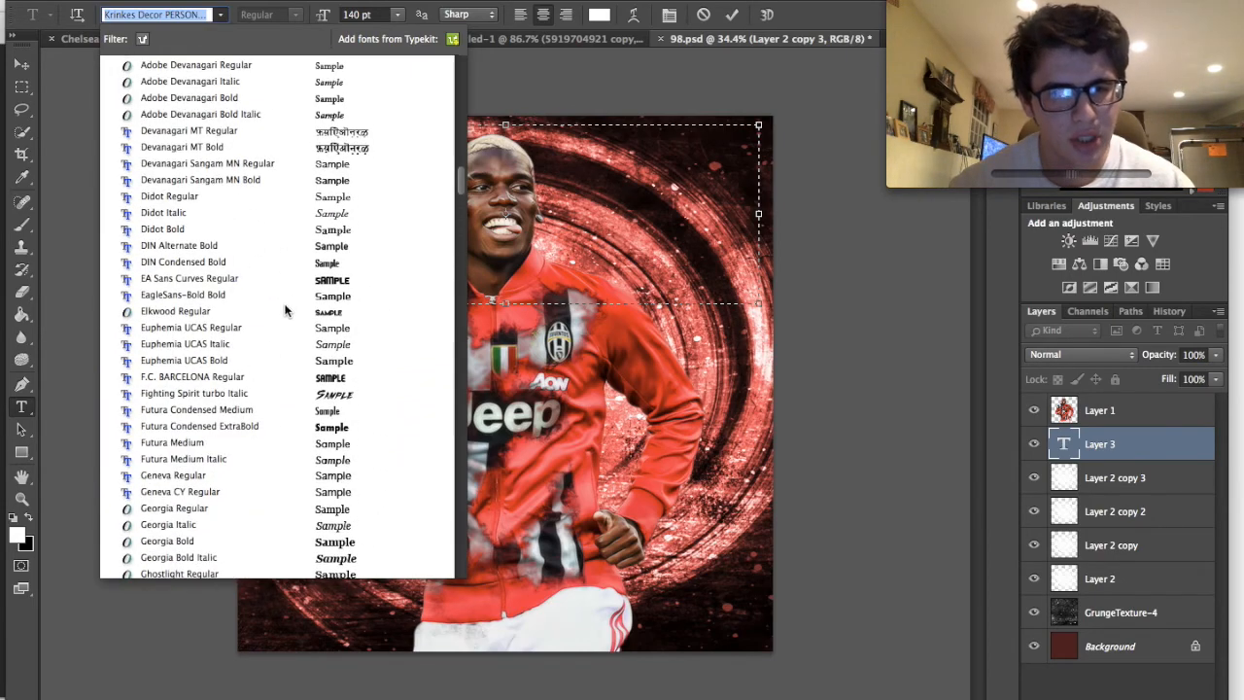
scroll(284, 313, "up", 10)
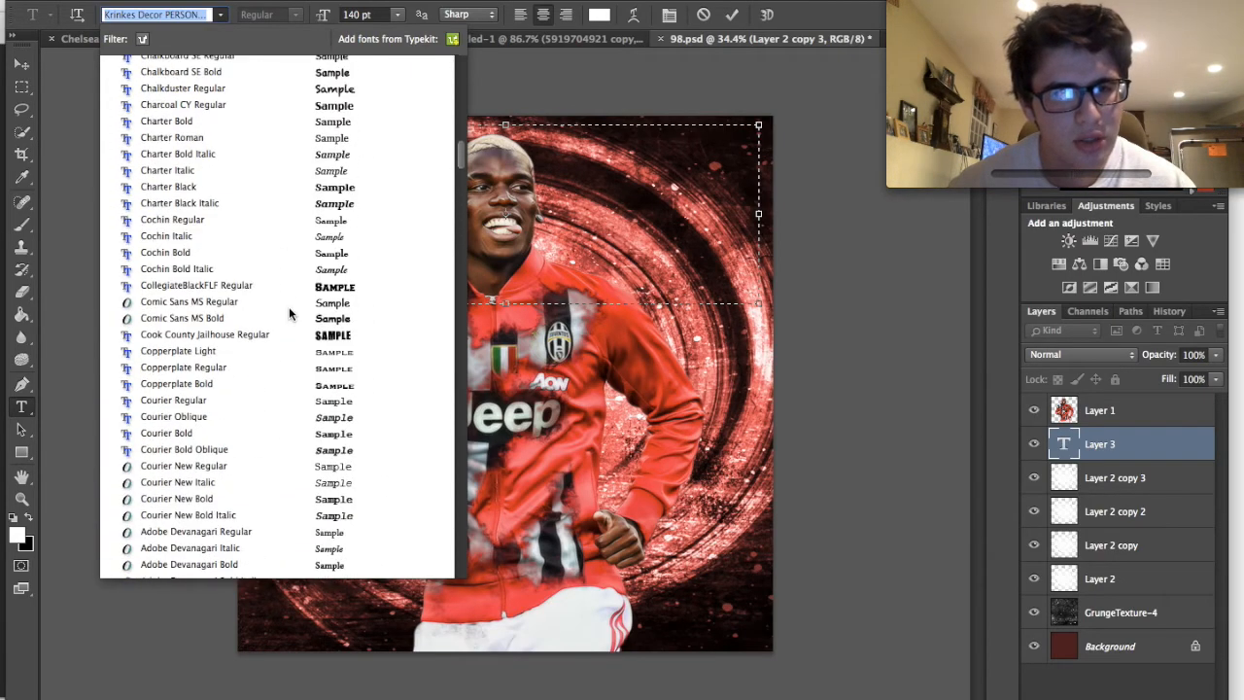
scroll(288, 313, "up", 5)
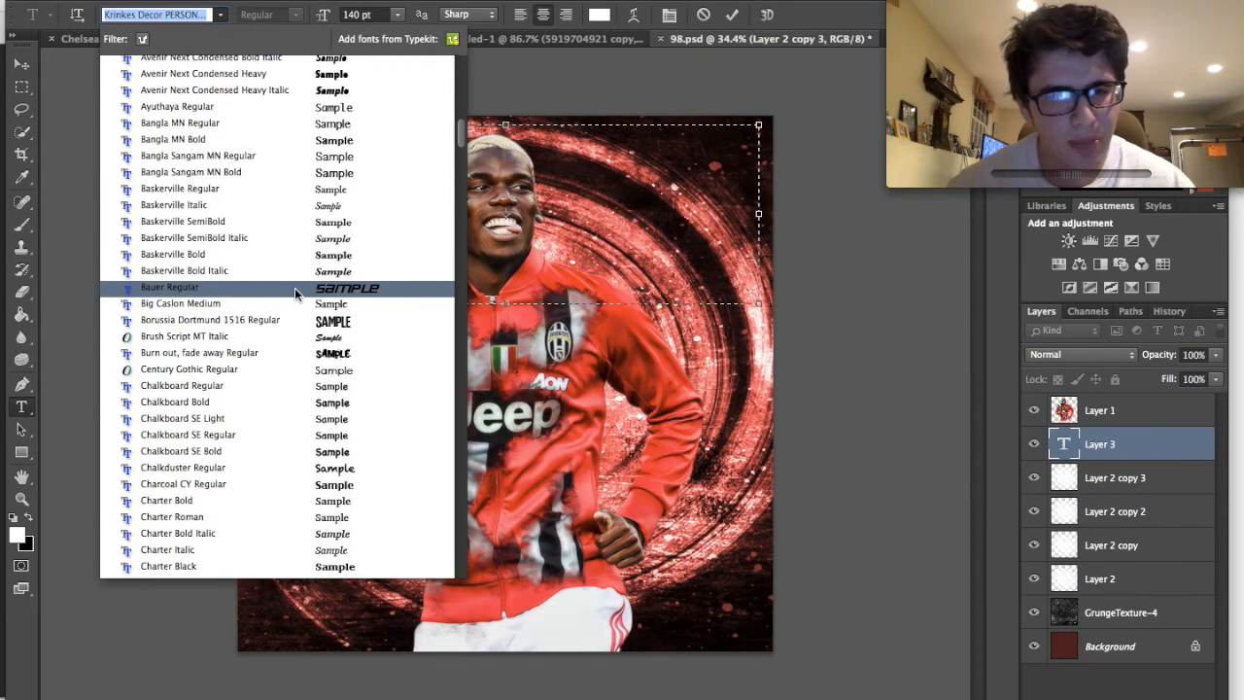
left_click(294, 288)
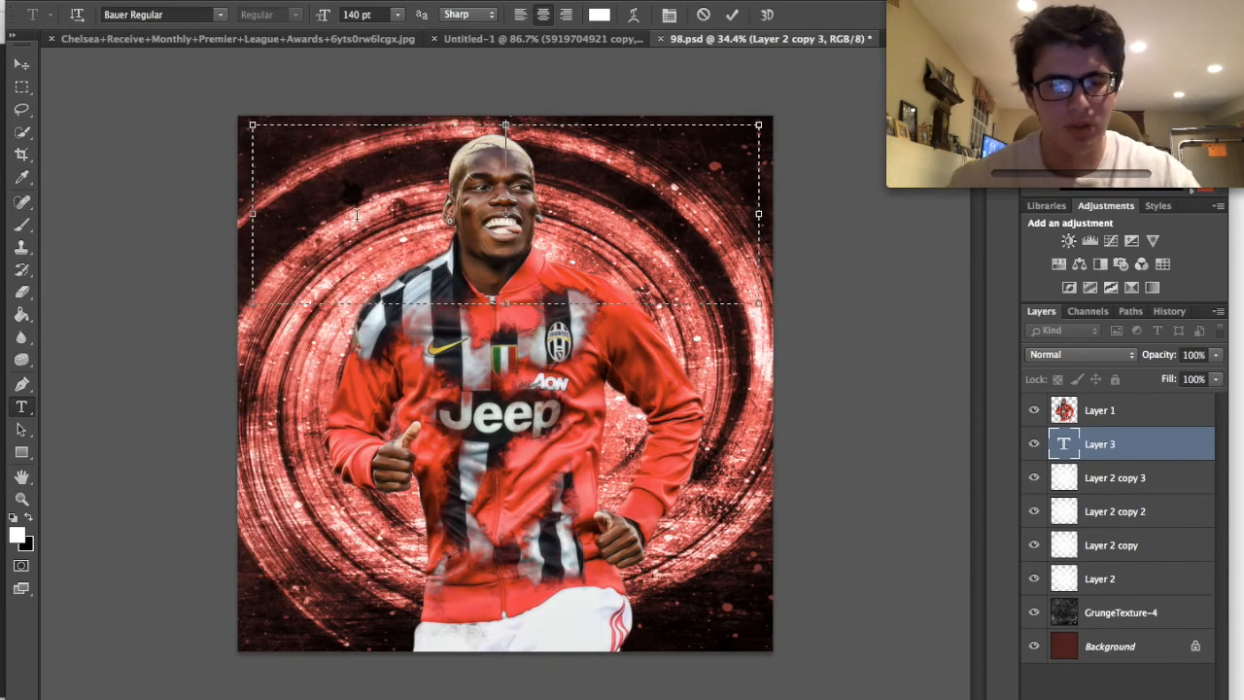
type("POGBOOM")
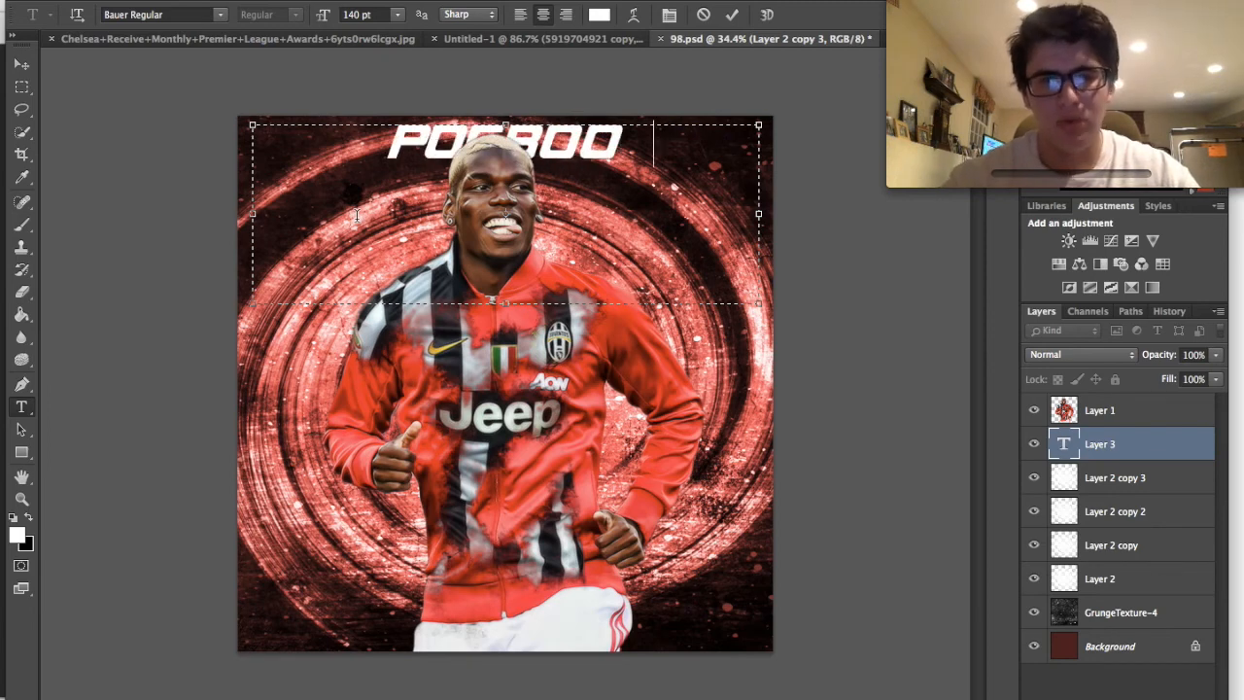
- Move and enlarge the POGBOOM title so it spans the poster's full width along the top edge
left_click(22, 63)
left_click_drag(355, 163, 220, 162)
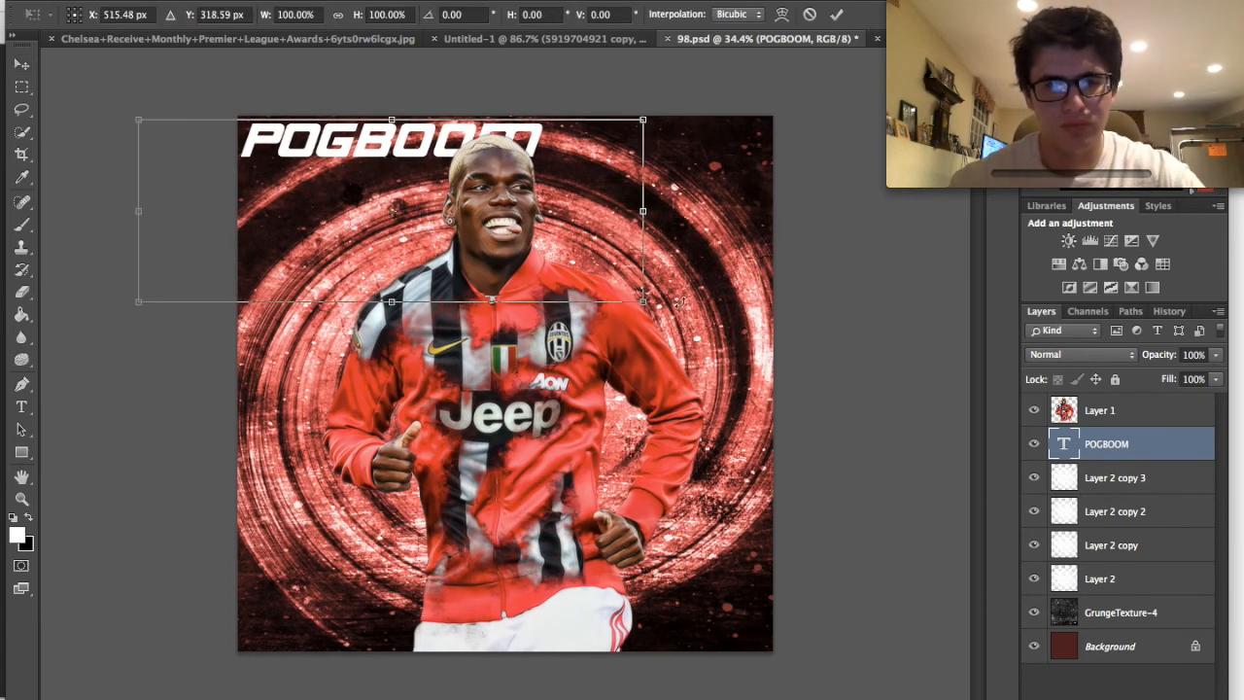
left_click_drag(644, 302, 920, 464)
left_click_drag(690, 224, 645, 215)
left_click_drag(889, 407, 955, 431)
left_click_drag(900, 370, 874, 376)
key("Return")
- Set the POGBOOM text layer's blend mode to Overlay and duplicate the layer once
left_click(1089, 354)
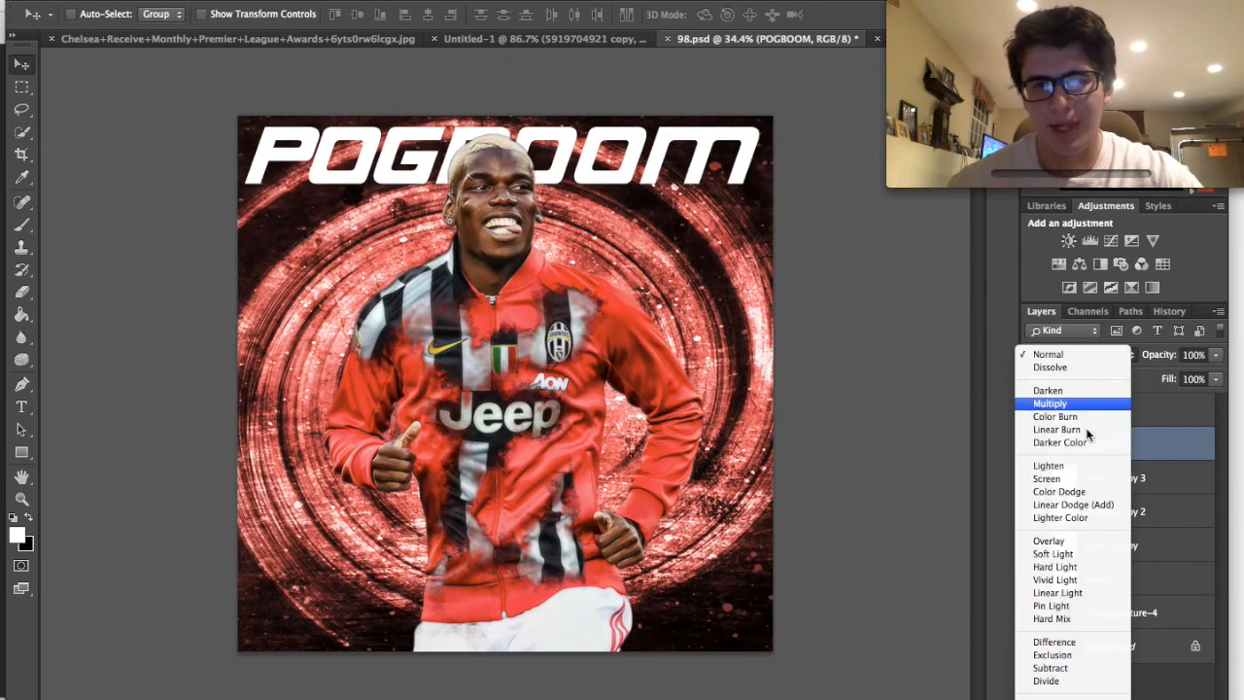
left_click(1049, 541)
key("ctrl+j")
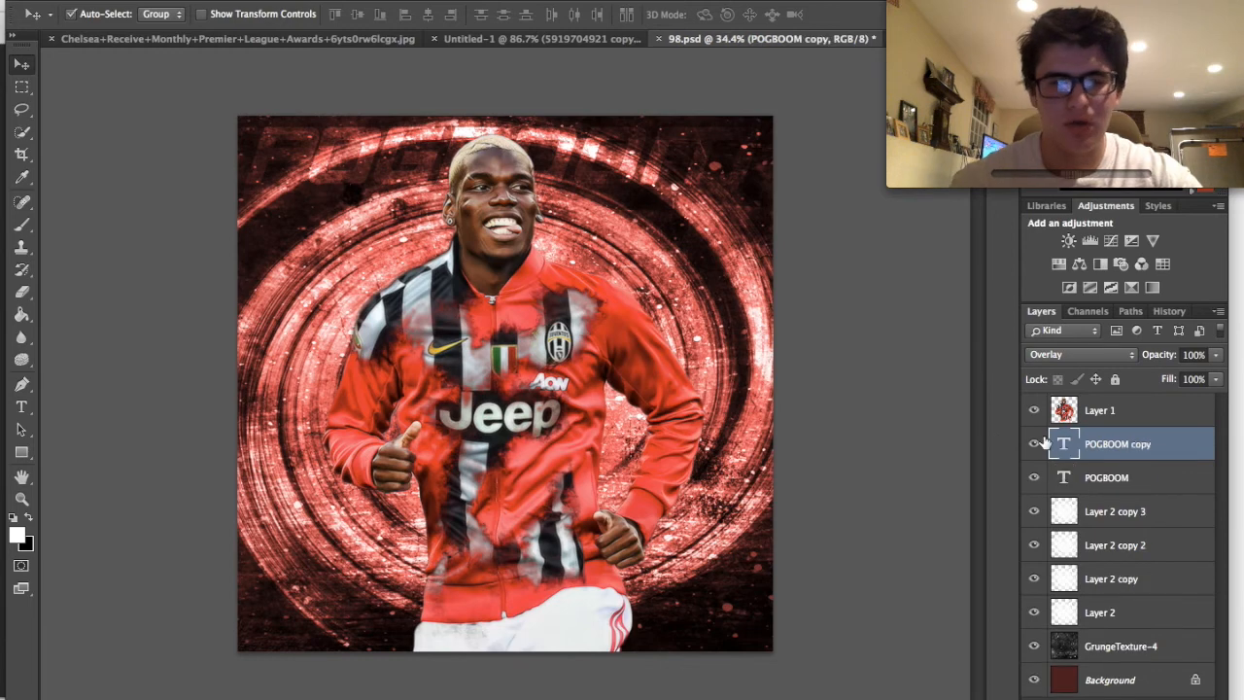
- Give the POGBOOM copy an outer glow of 100% opacity and 8 px size, plus a 3 px black inside stroke
left_click(1075, 696)
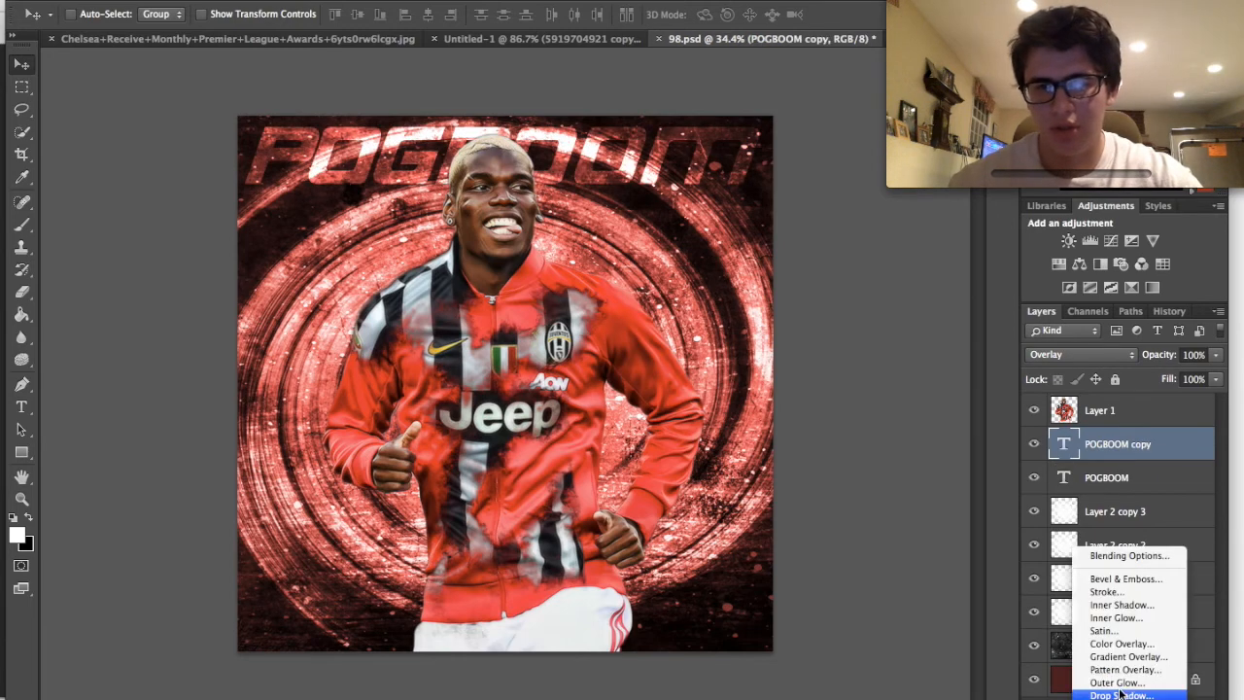
left_click(1108, 680)
type("100")
left_click_drag(727, 453, 723, 456)
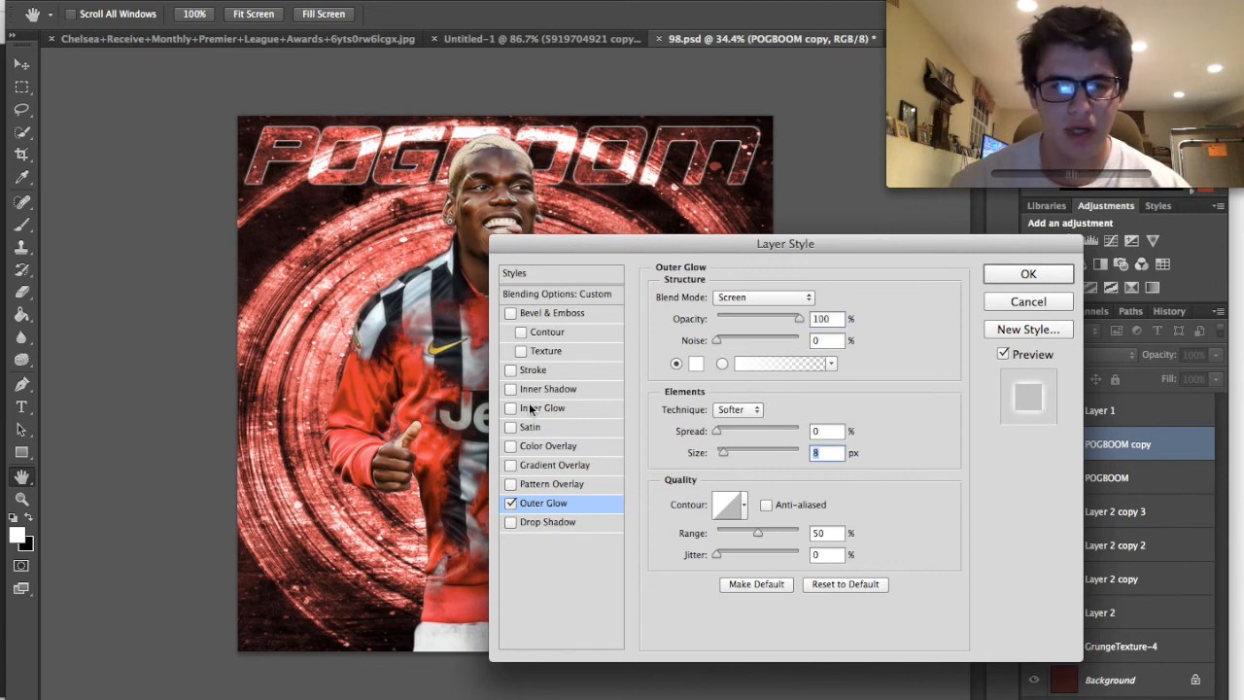
left_click(532, 372)
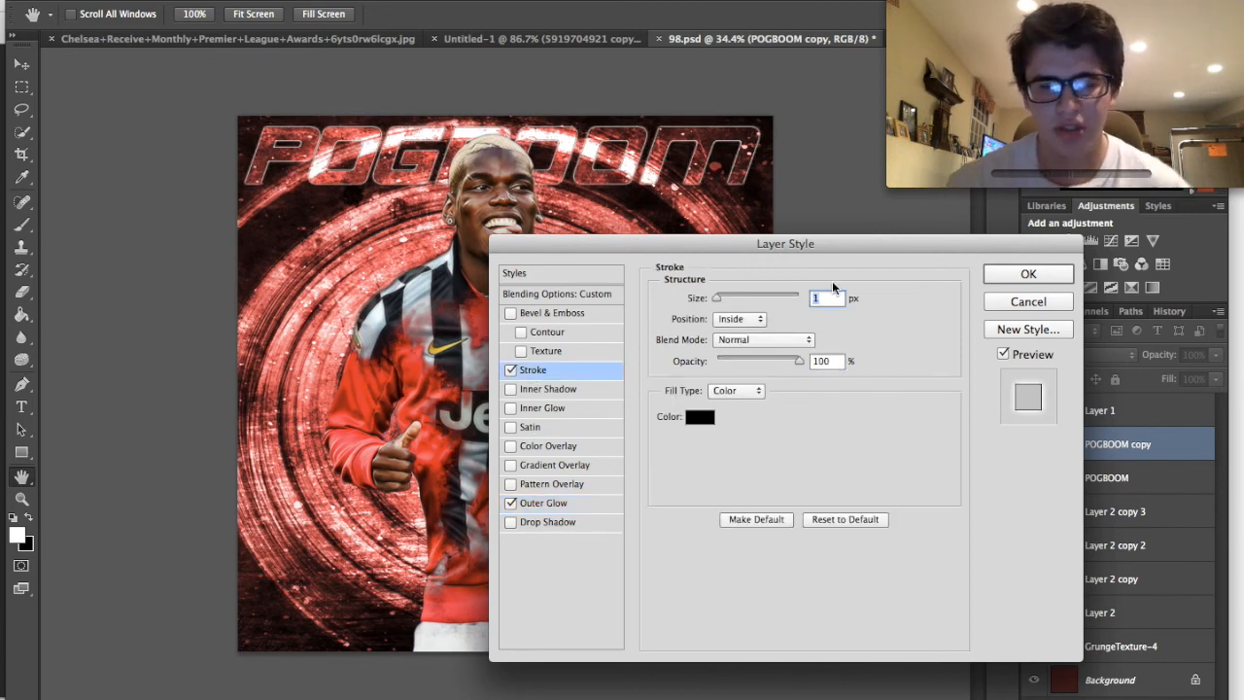
type("3")
key("Return")
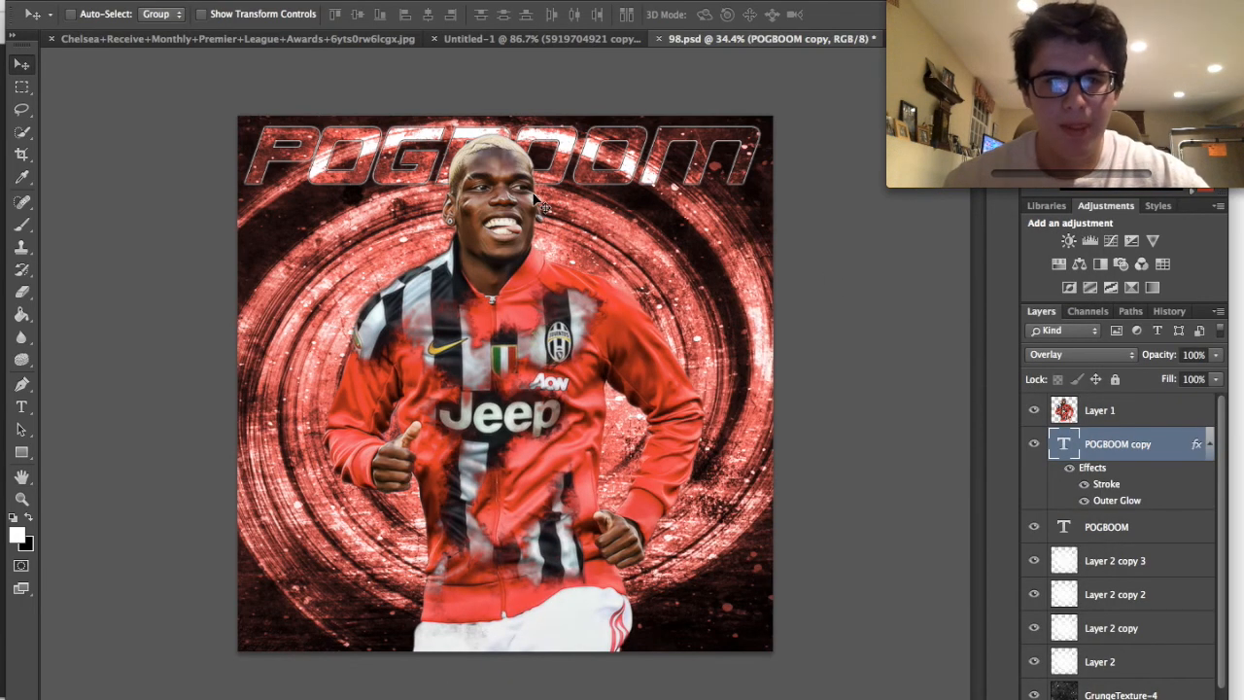
scroll(706, 360, "up", 1)
scroll(736, 362, "down", 1)
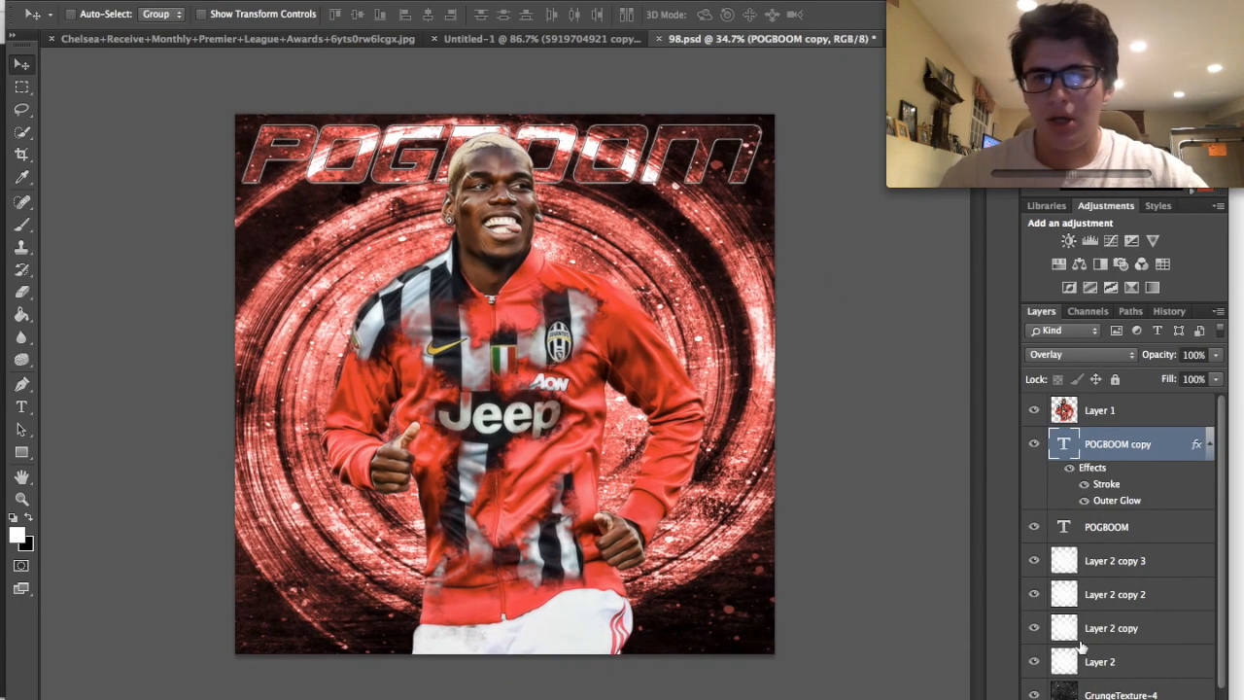
- Add a smooth inner bevel with 147% depth and 5 px size to the POGBOOM copy
double_click(1092, 470)
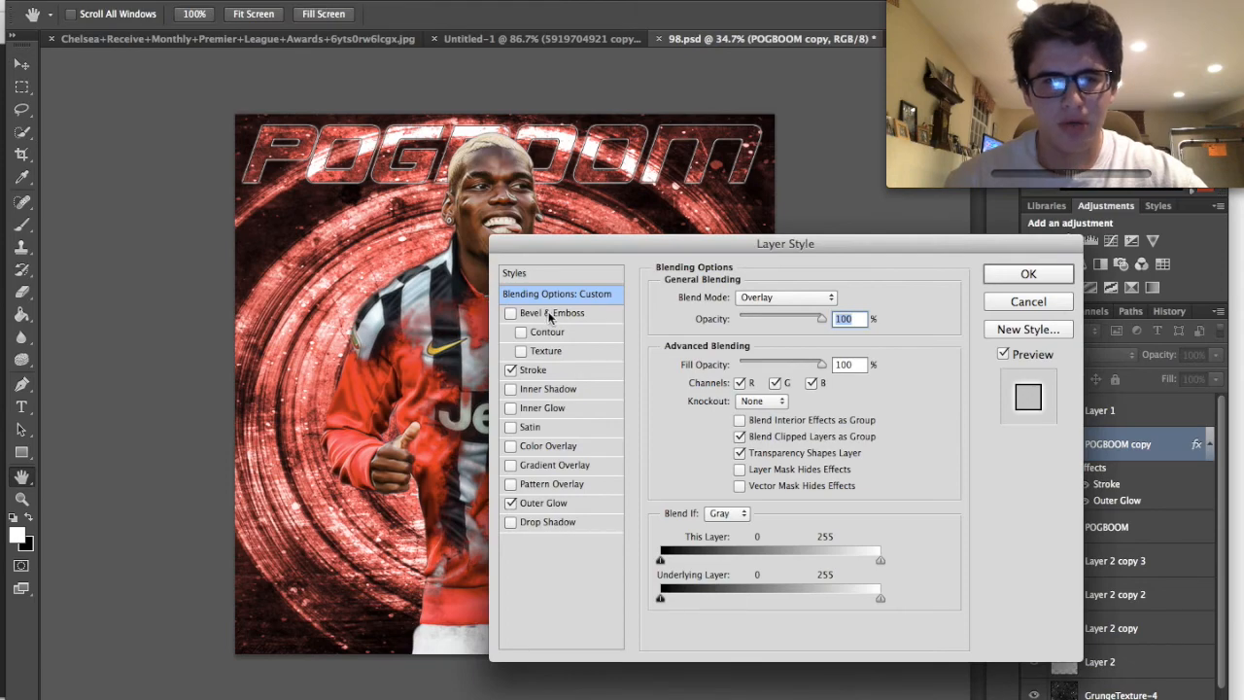
left_click(549, 312)
left_click_drag(746, 336, 742, 336)
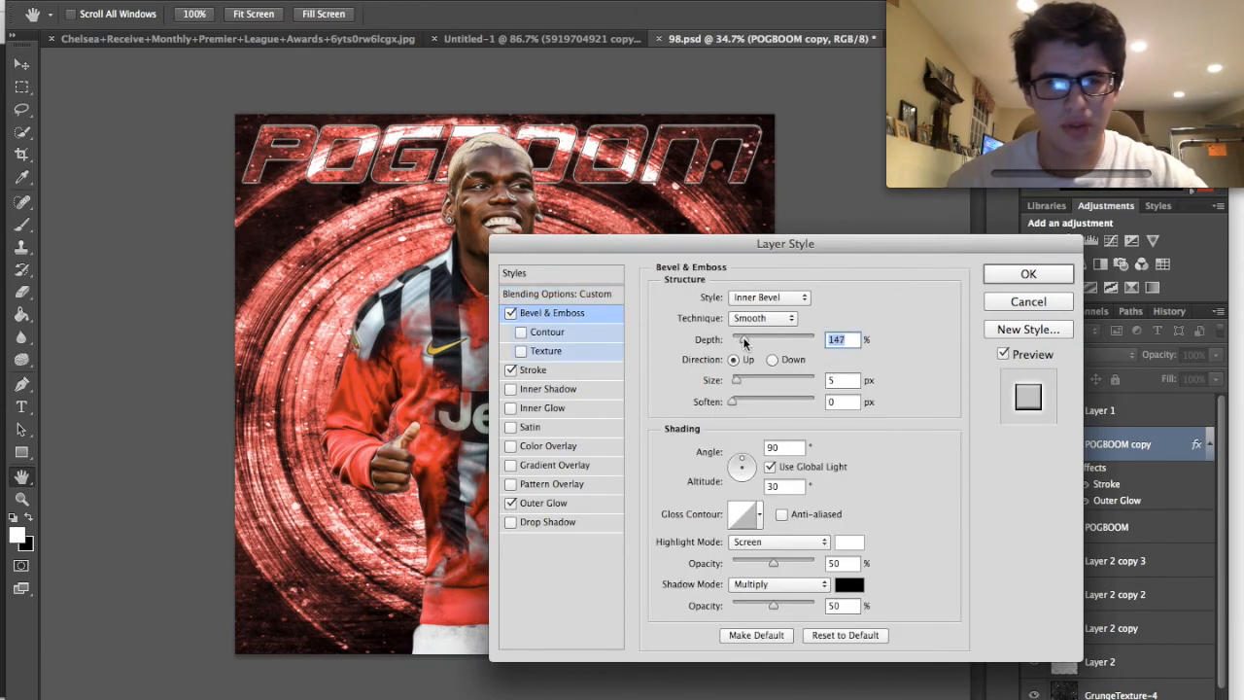
left_click(1017, 275)
scroll(665, 358, "up", 2)
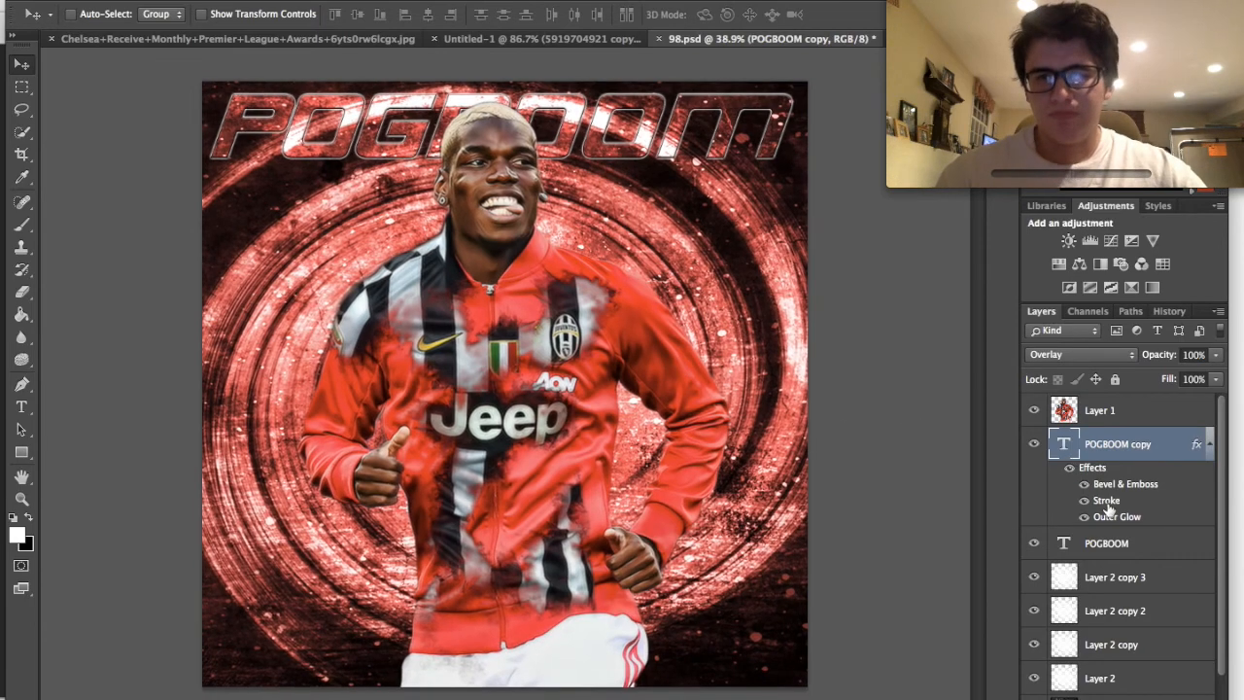
- Increase the outer glow size on the POGBOOM copy to 24 px
double_click(1113, 518)
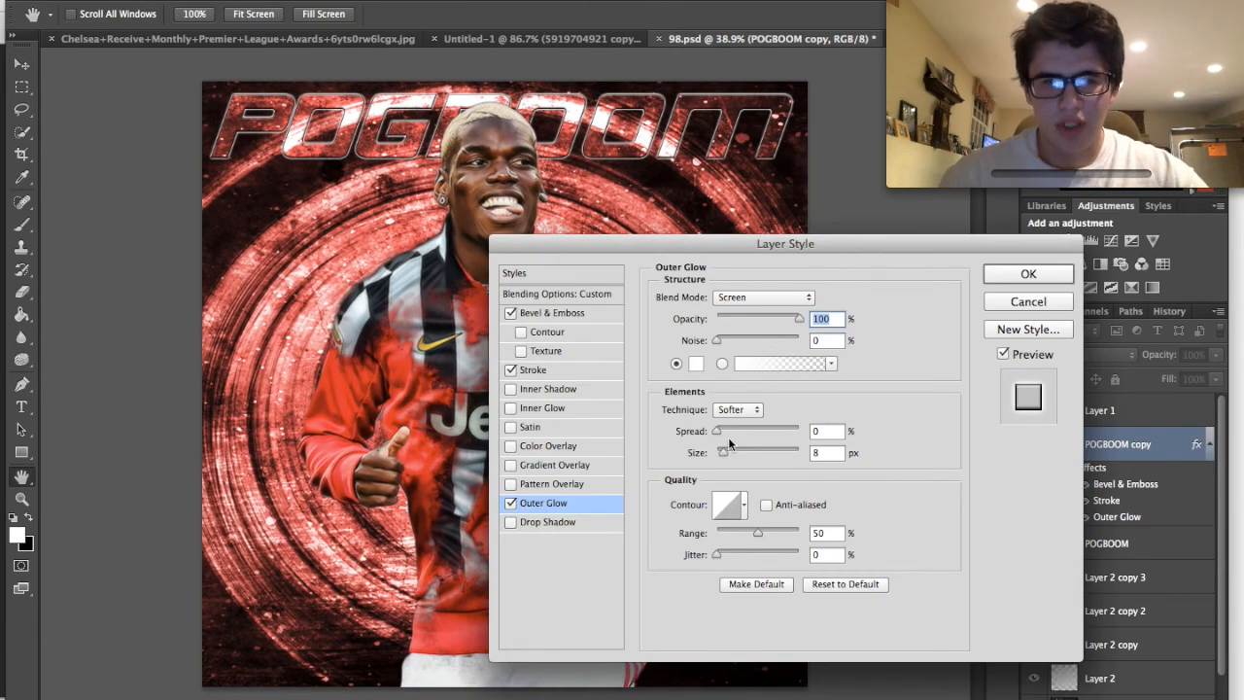
left_click_drag(723, 452, 731, 455)
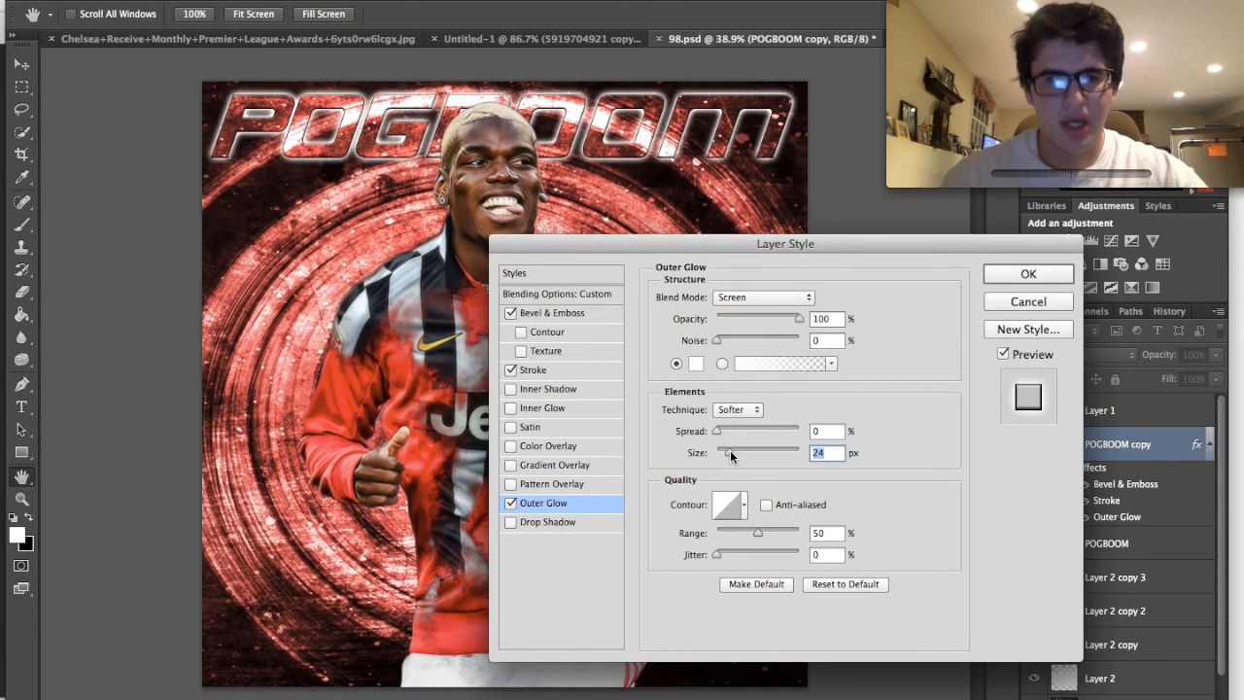
left_click(1001, 274)
scroll(796, 309, "down", 3)
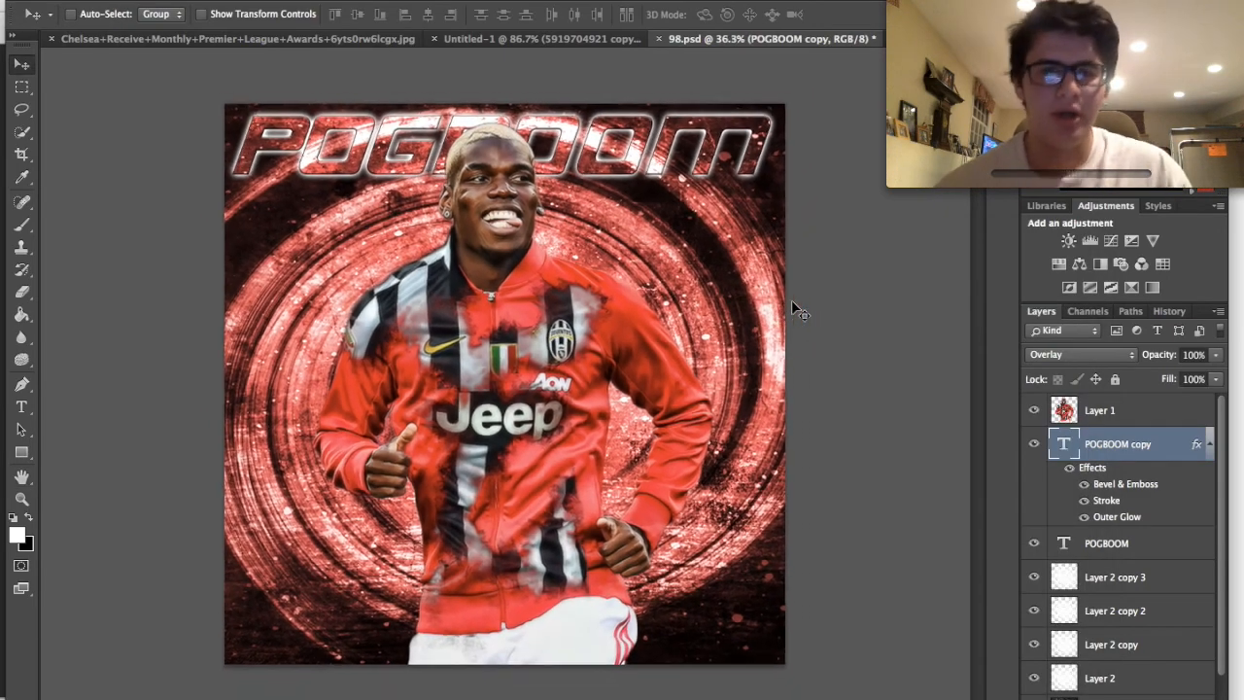
scroll(793, 307, "up", 1)
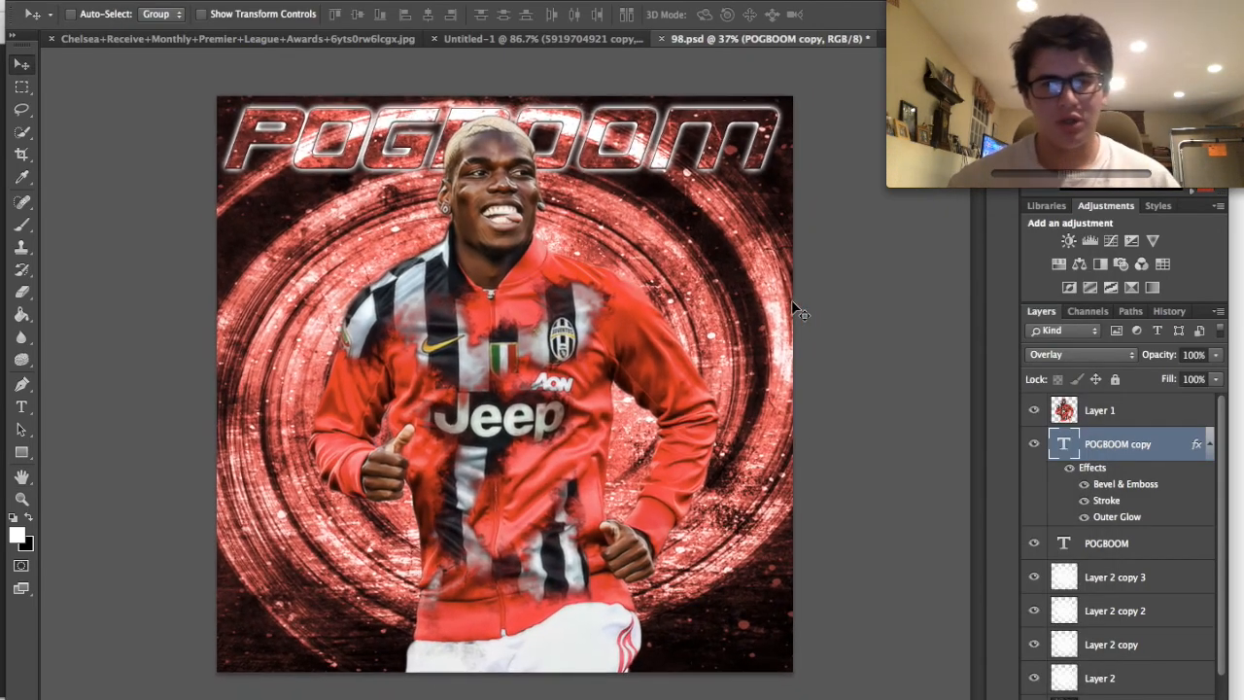